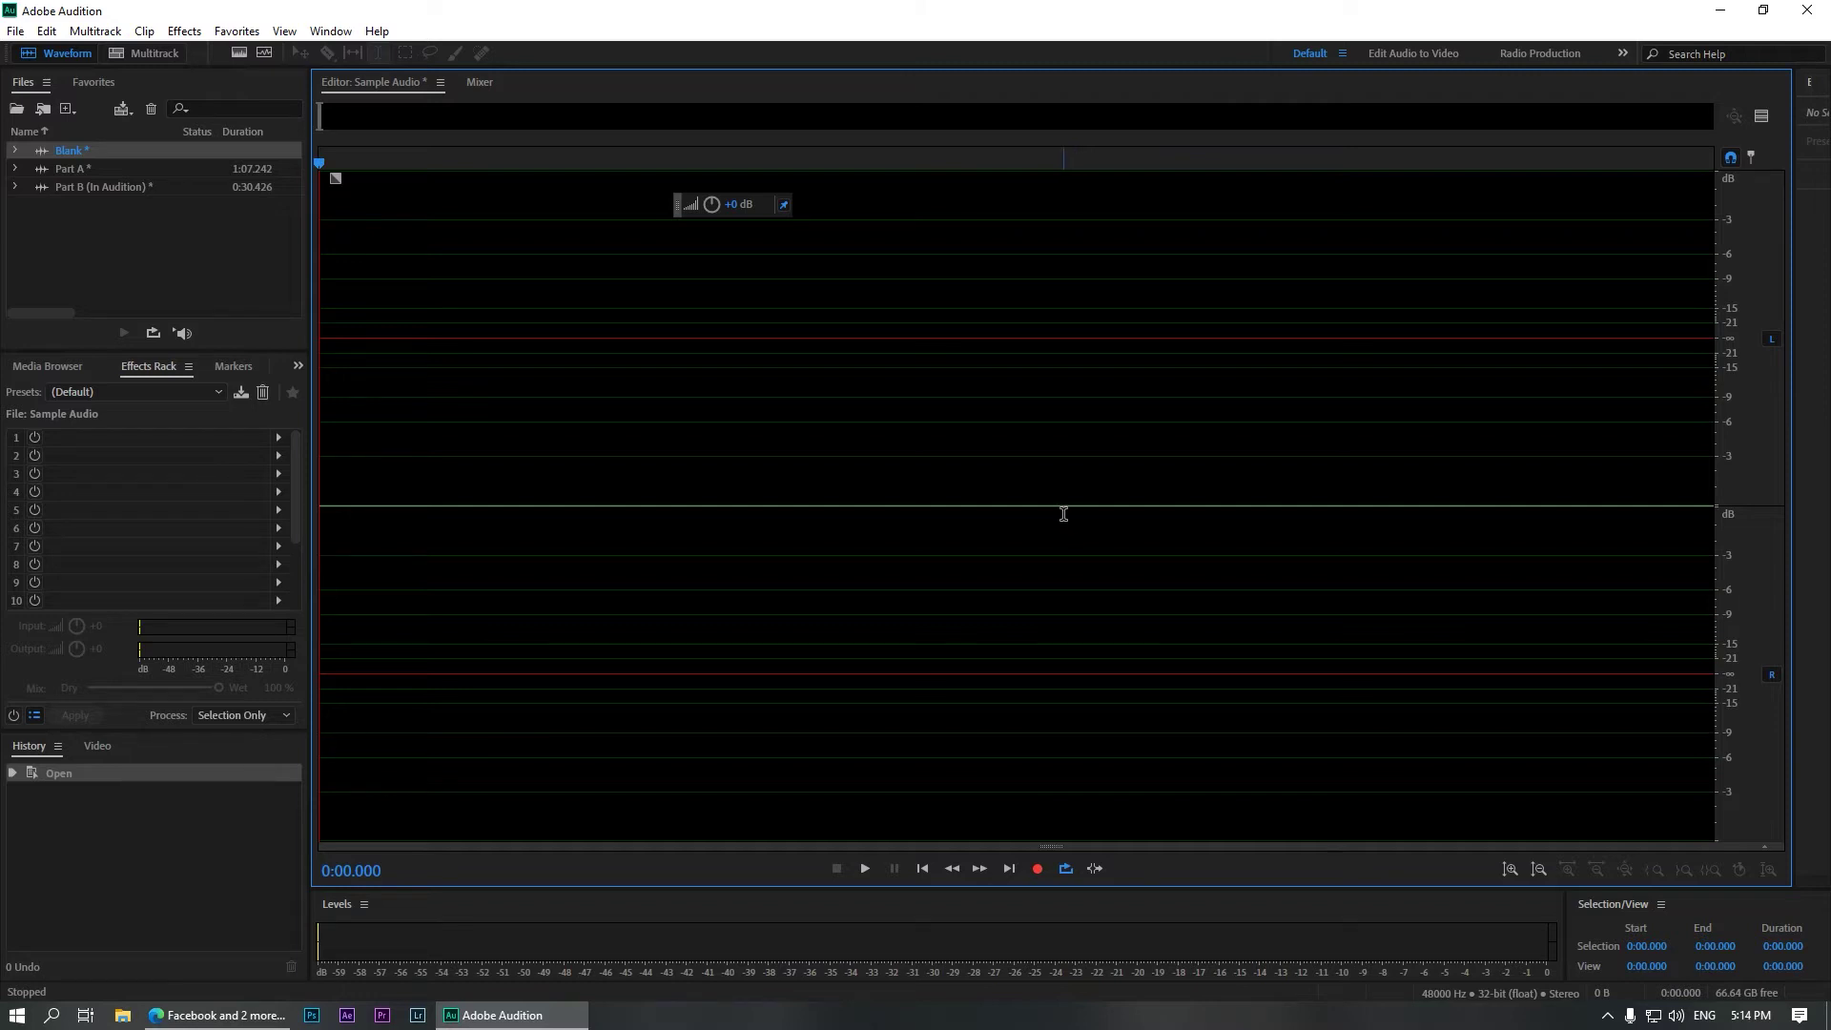
# - Create a new audio file named 'sample' at 48000 Hz stereo, 32-bit
pyautogui.click(68, 109)
pyautogui.click(129, 152)
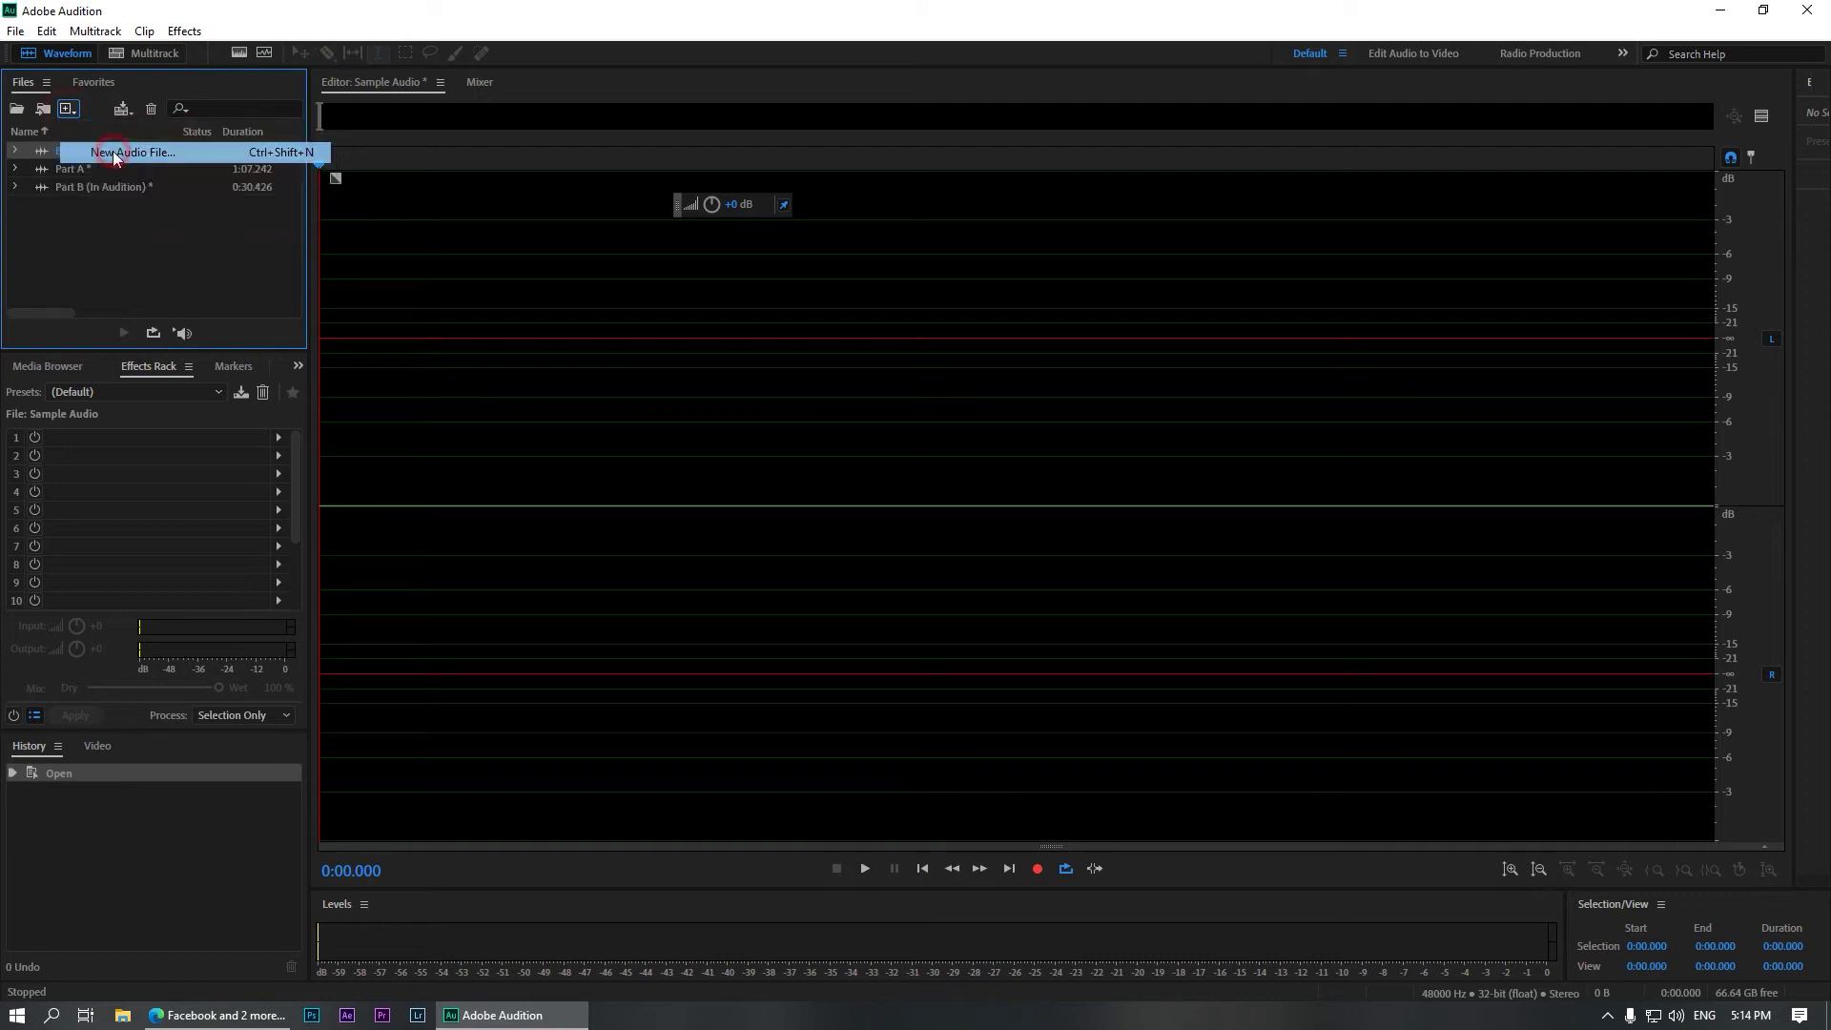
pyautogui.click(1002, 571)
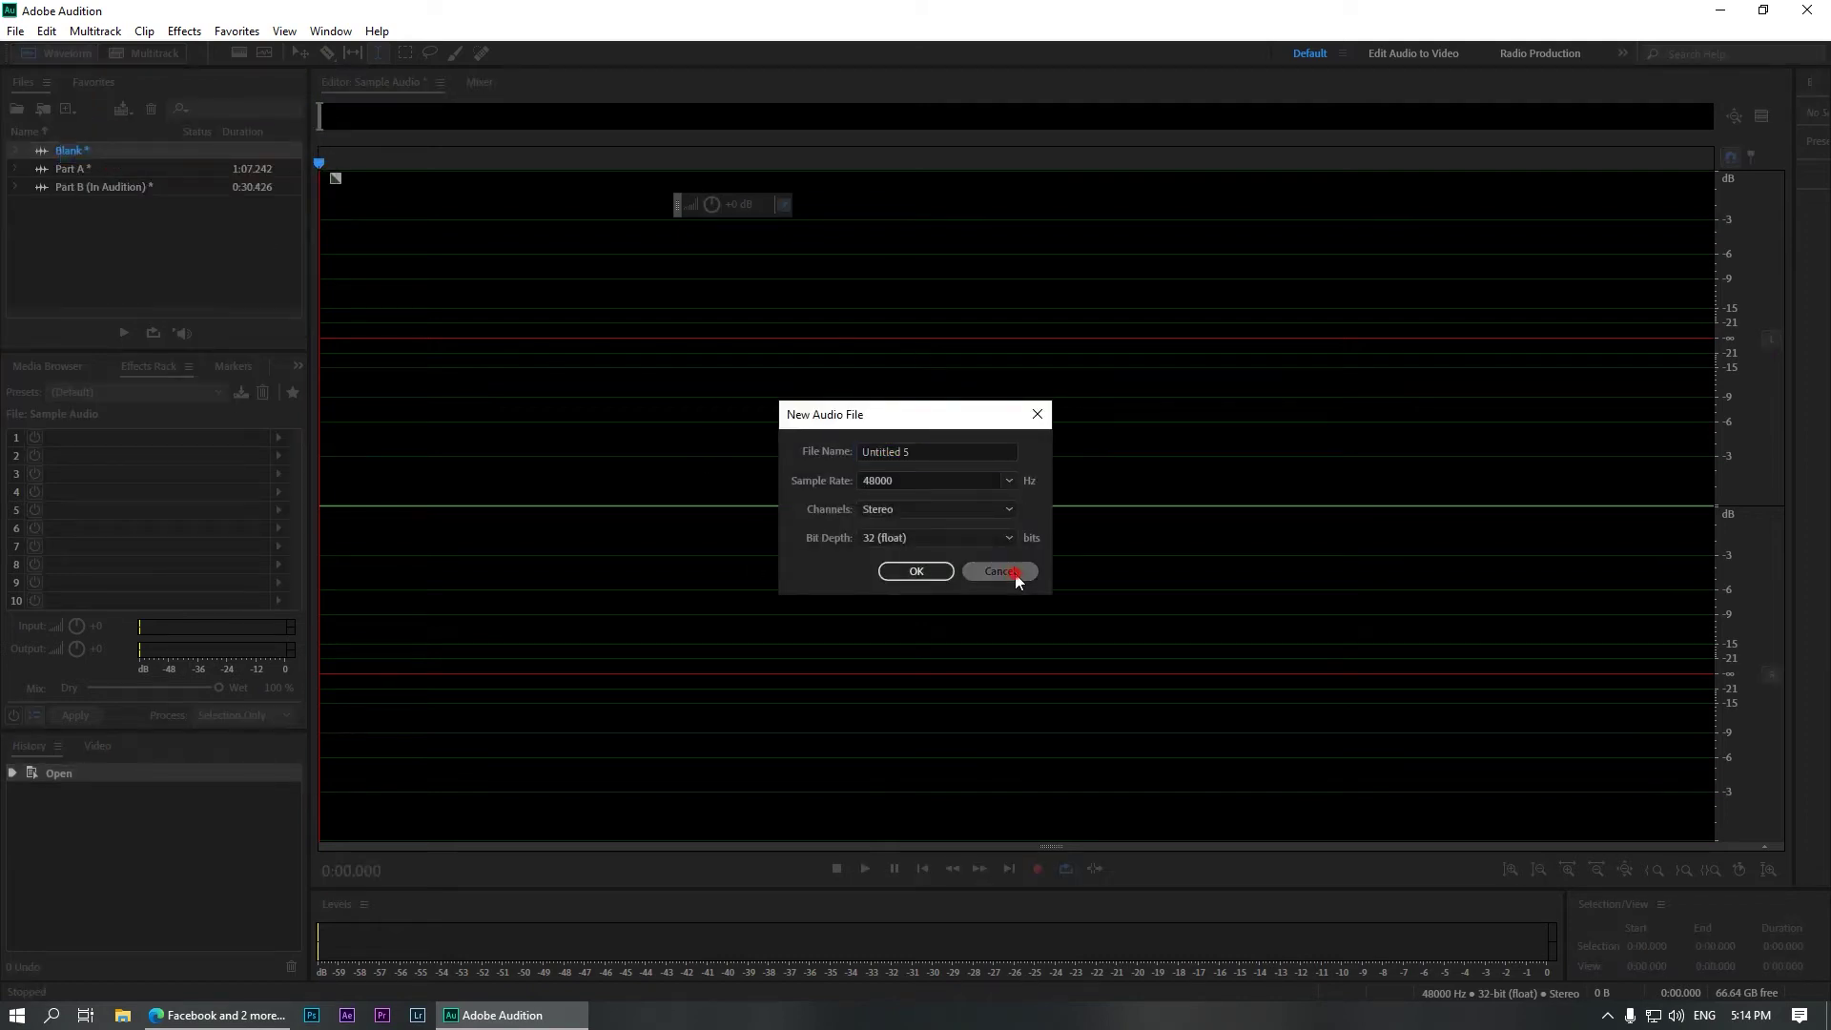
pyautogui.hotkey('ctrl', 'shift', 'n')
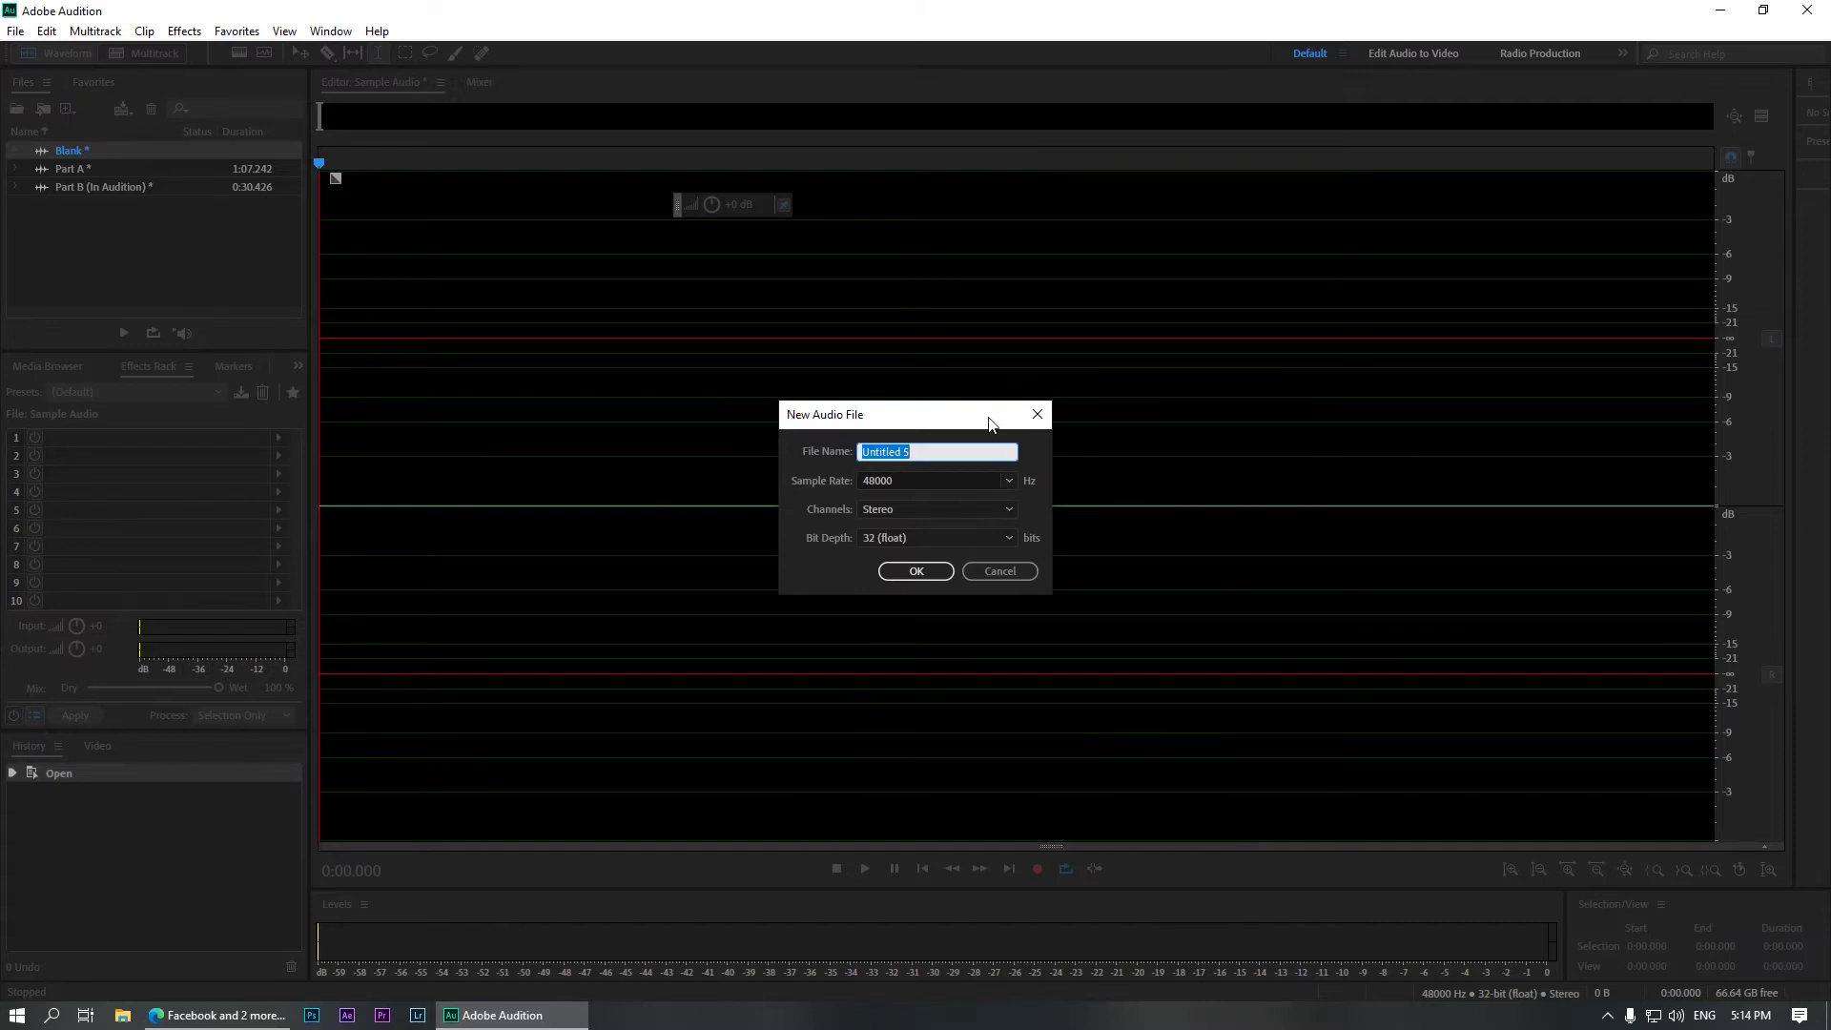
pyautogui.write('sample')
pyautogui.click(916, 571)
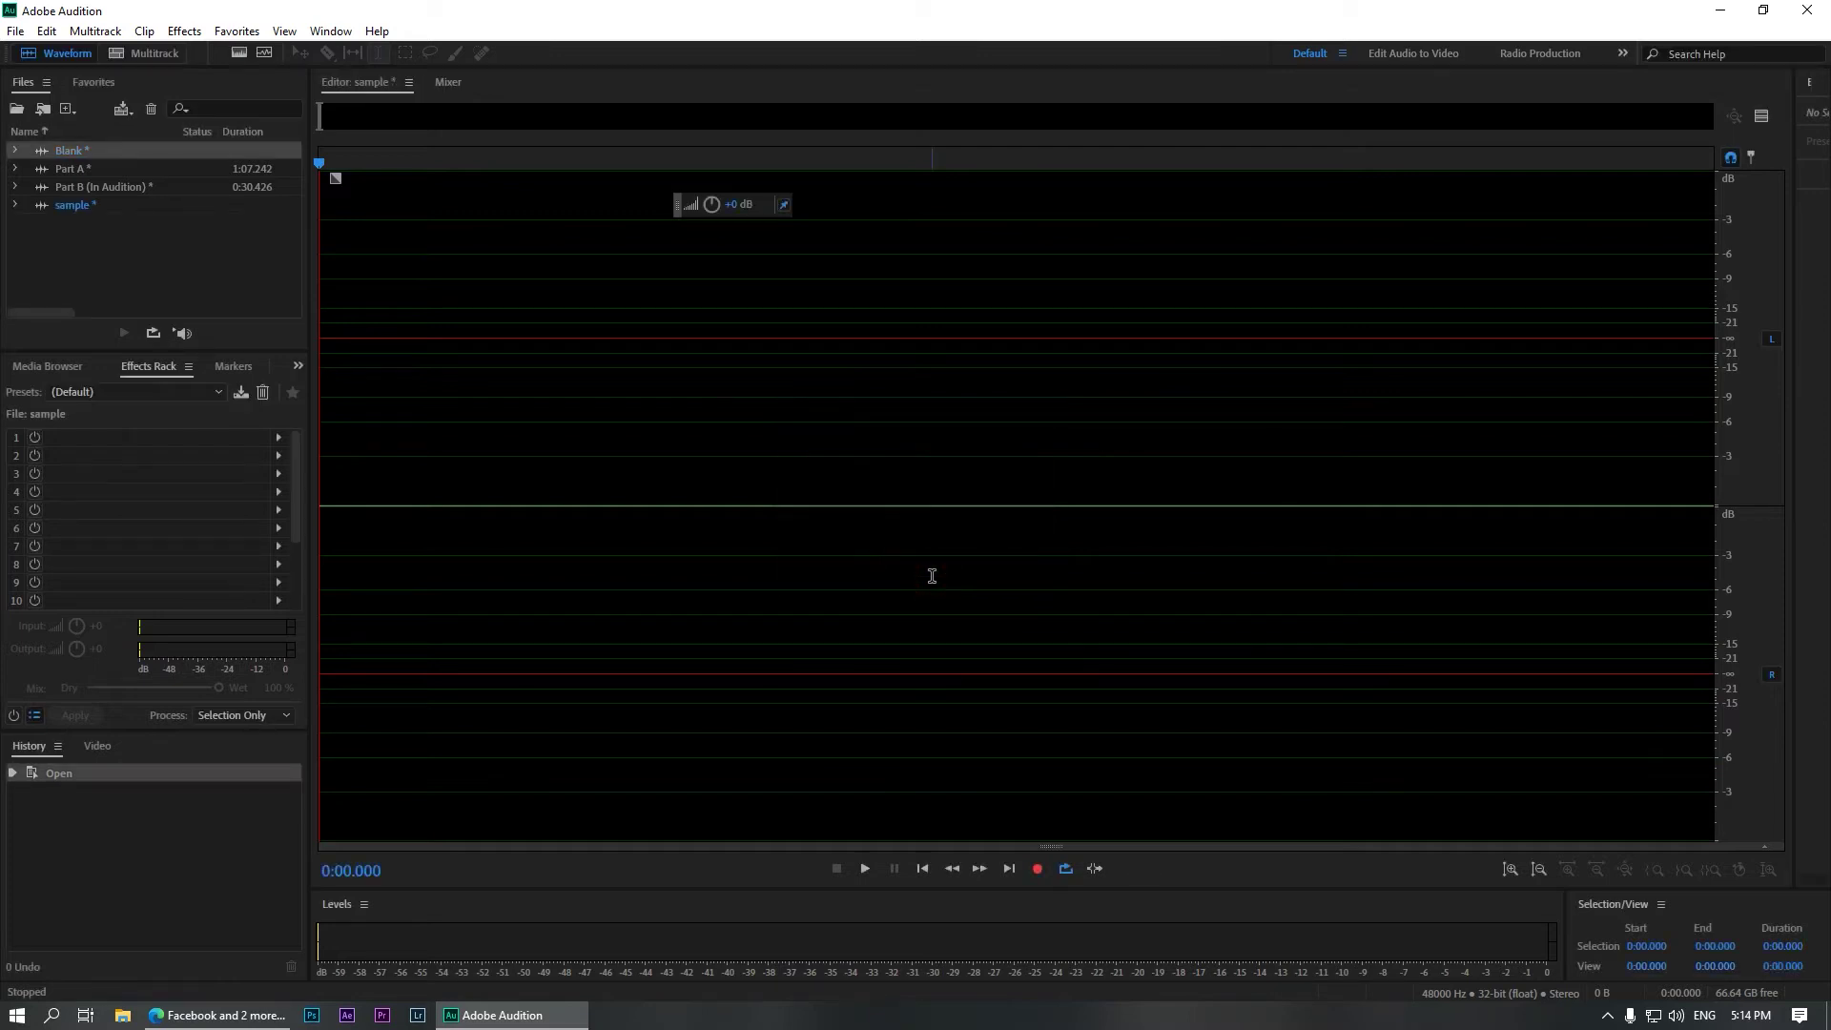
# - Confirm the new 'sample' audio file so it is ready for recording
pyautogui.click(1037, 869)
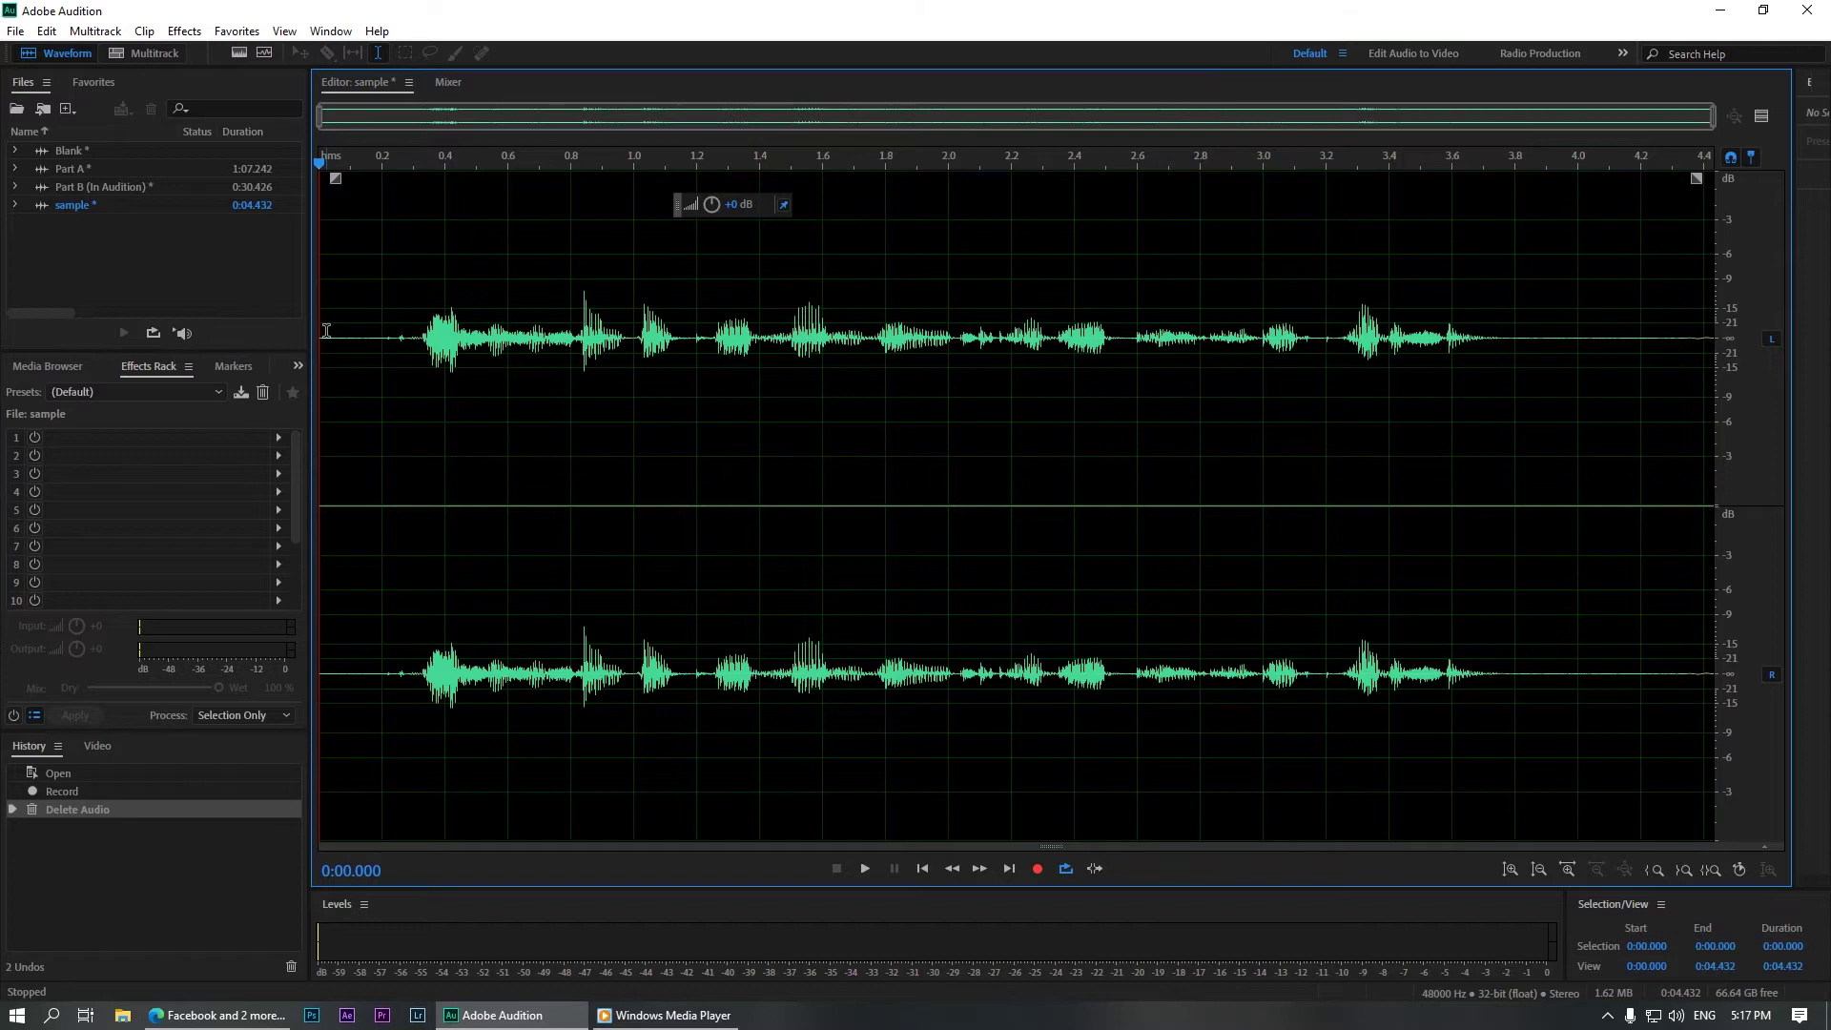
# - Select the entire waveform and normalize it to a -3 dB target
pyautogui.hotkey('ctrl', 'a')
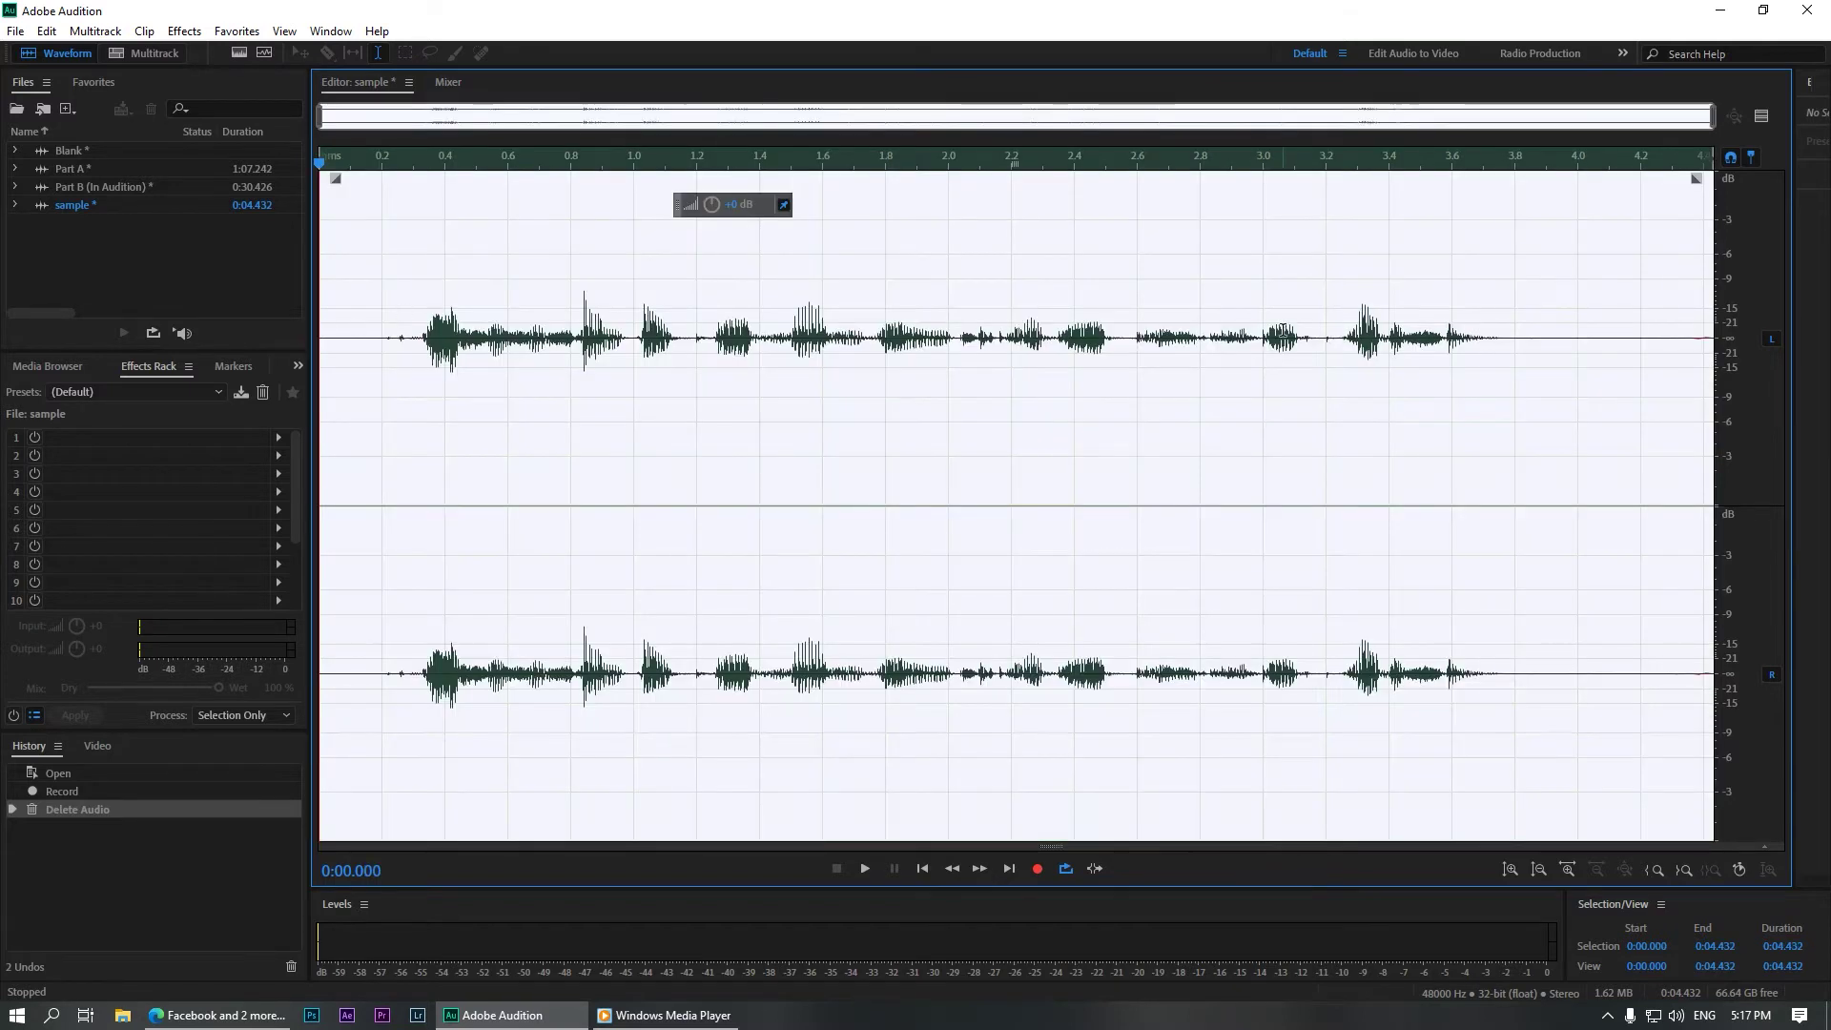
pyautogui.click(181, 32)
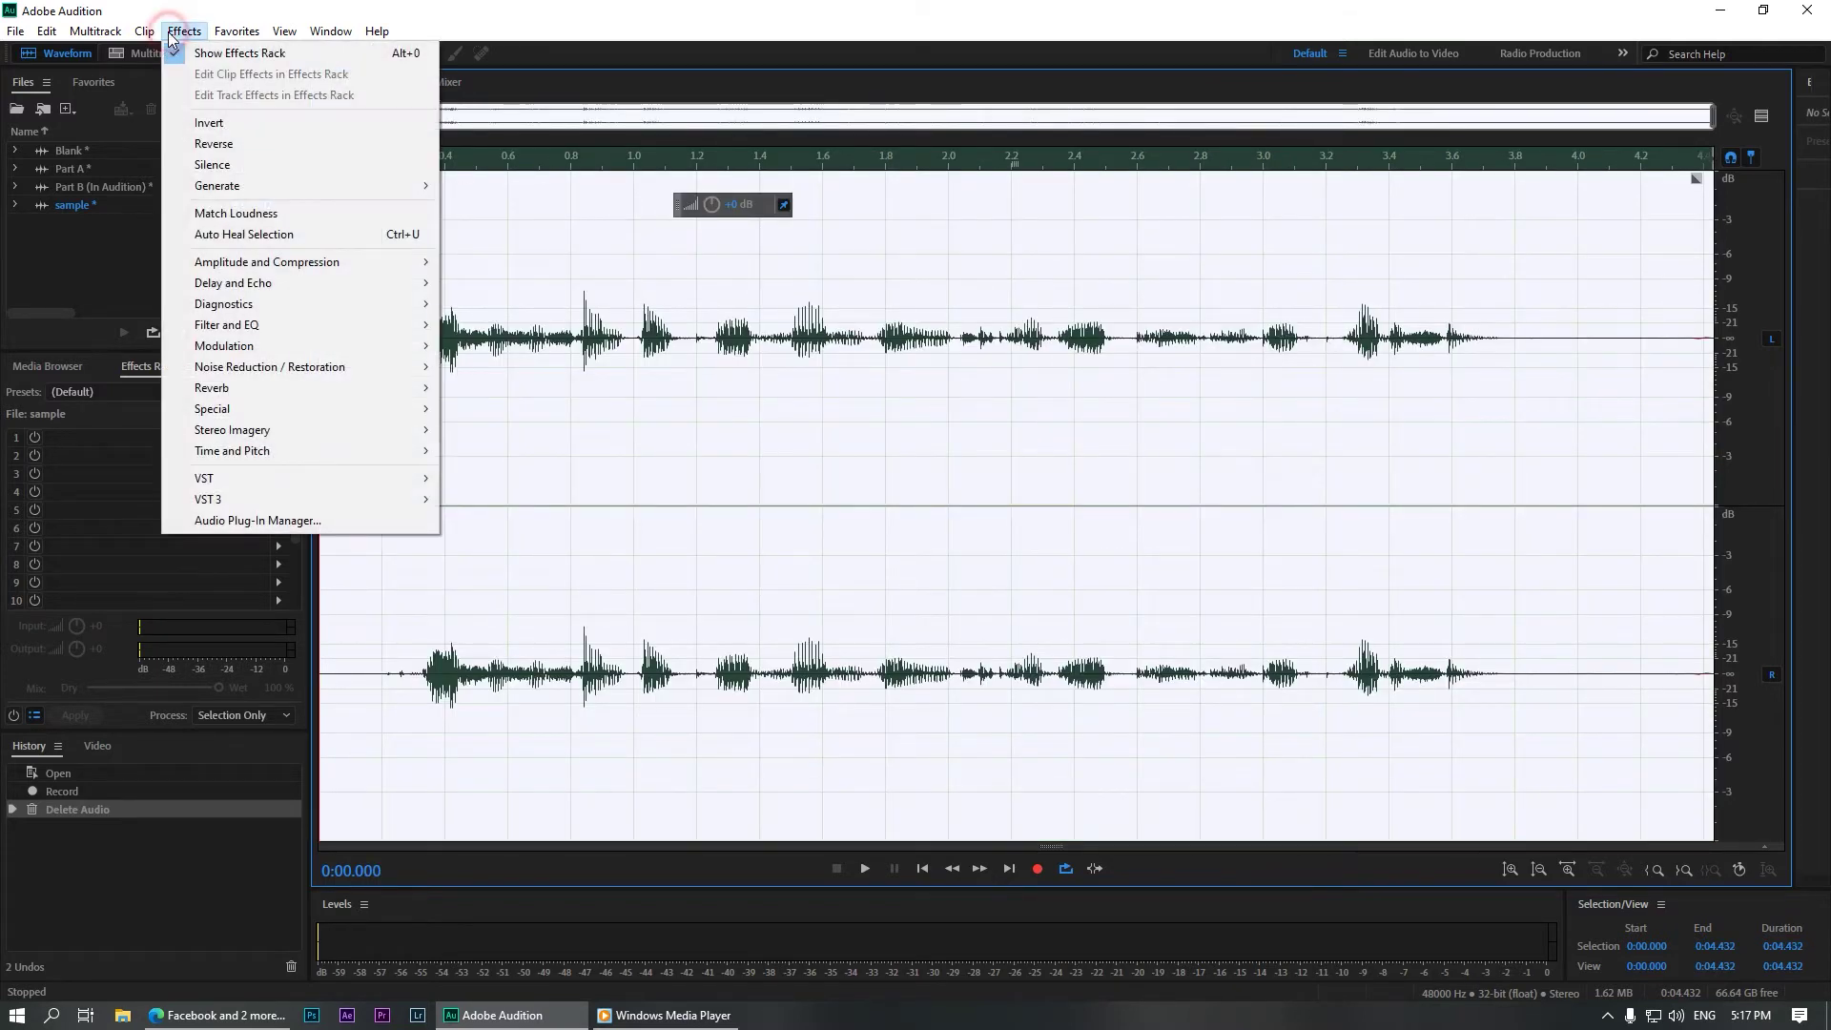
pyautogui.moveTo(324, 263)
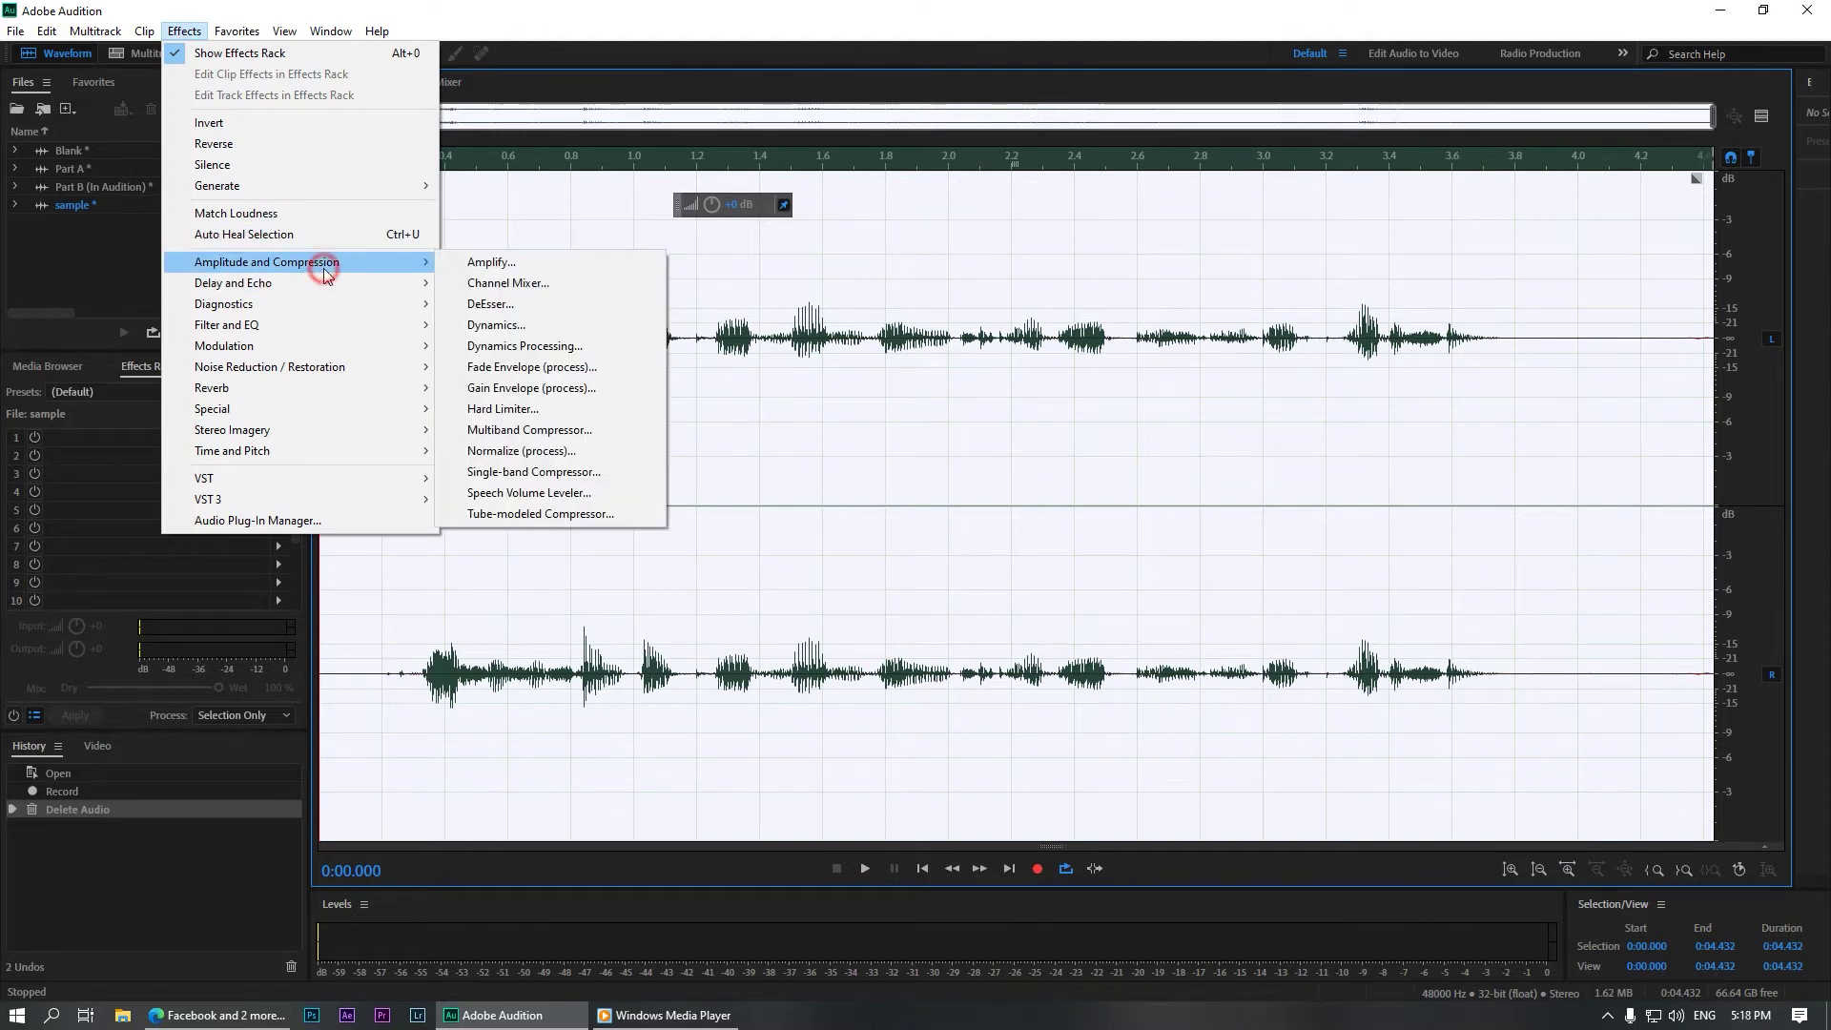
pyautogui.click(522, 452)
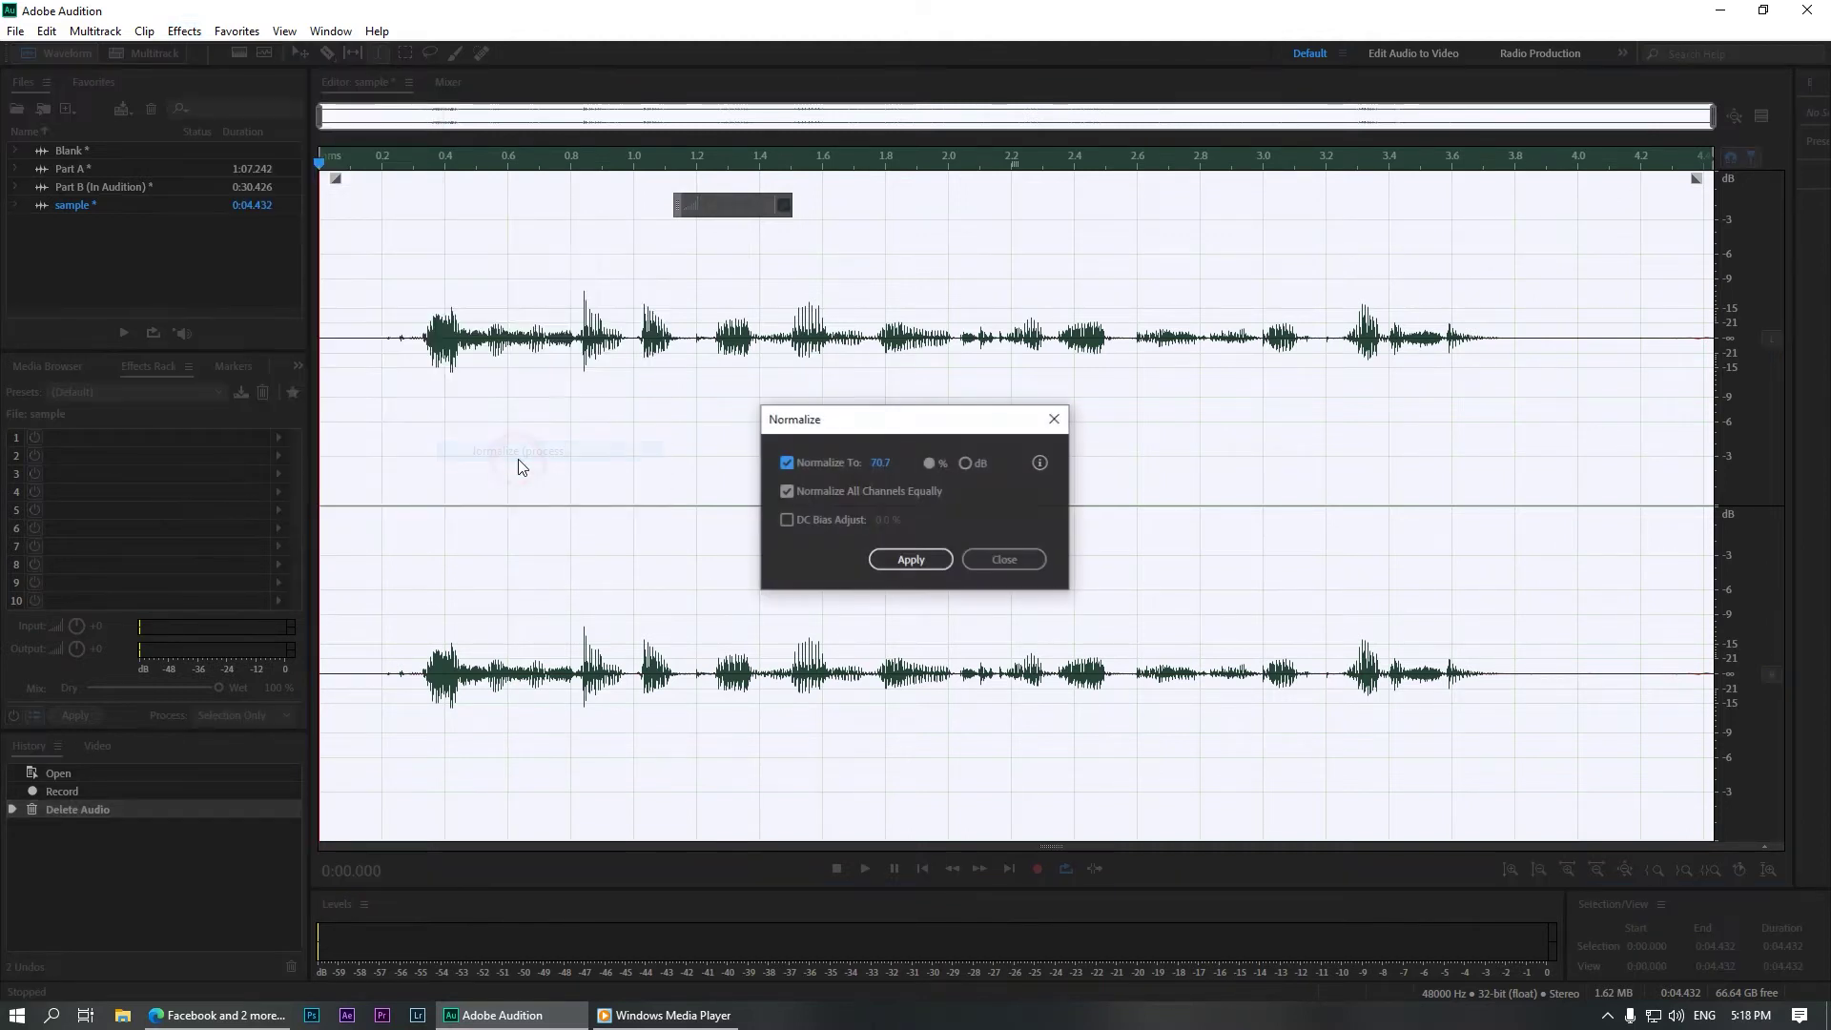
pyautogui.click(965, 463)
pyautogui.click(879, 462)
pyautogui.click(880, 463)
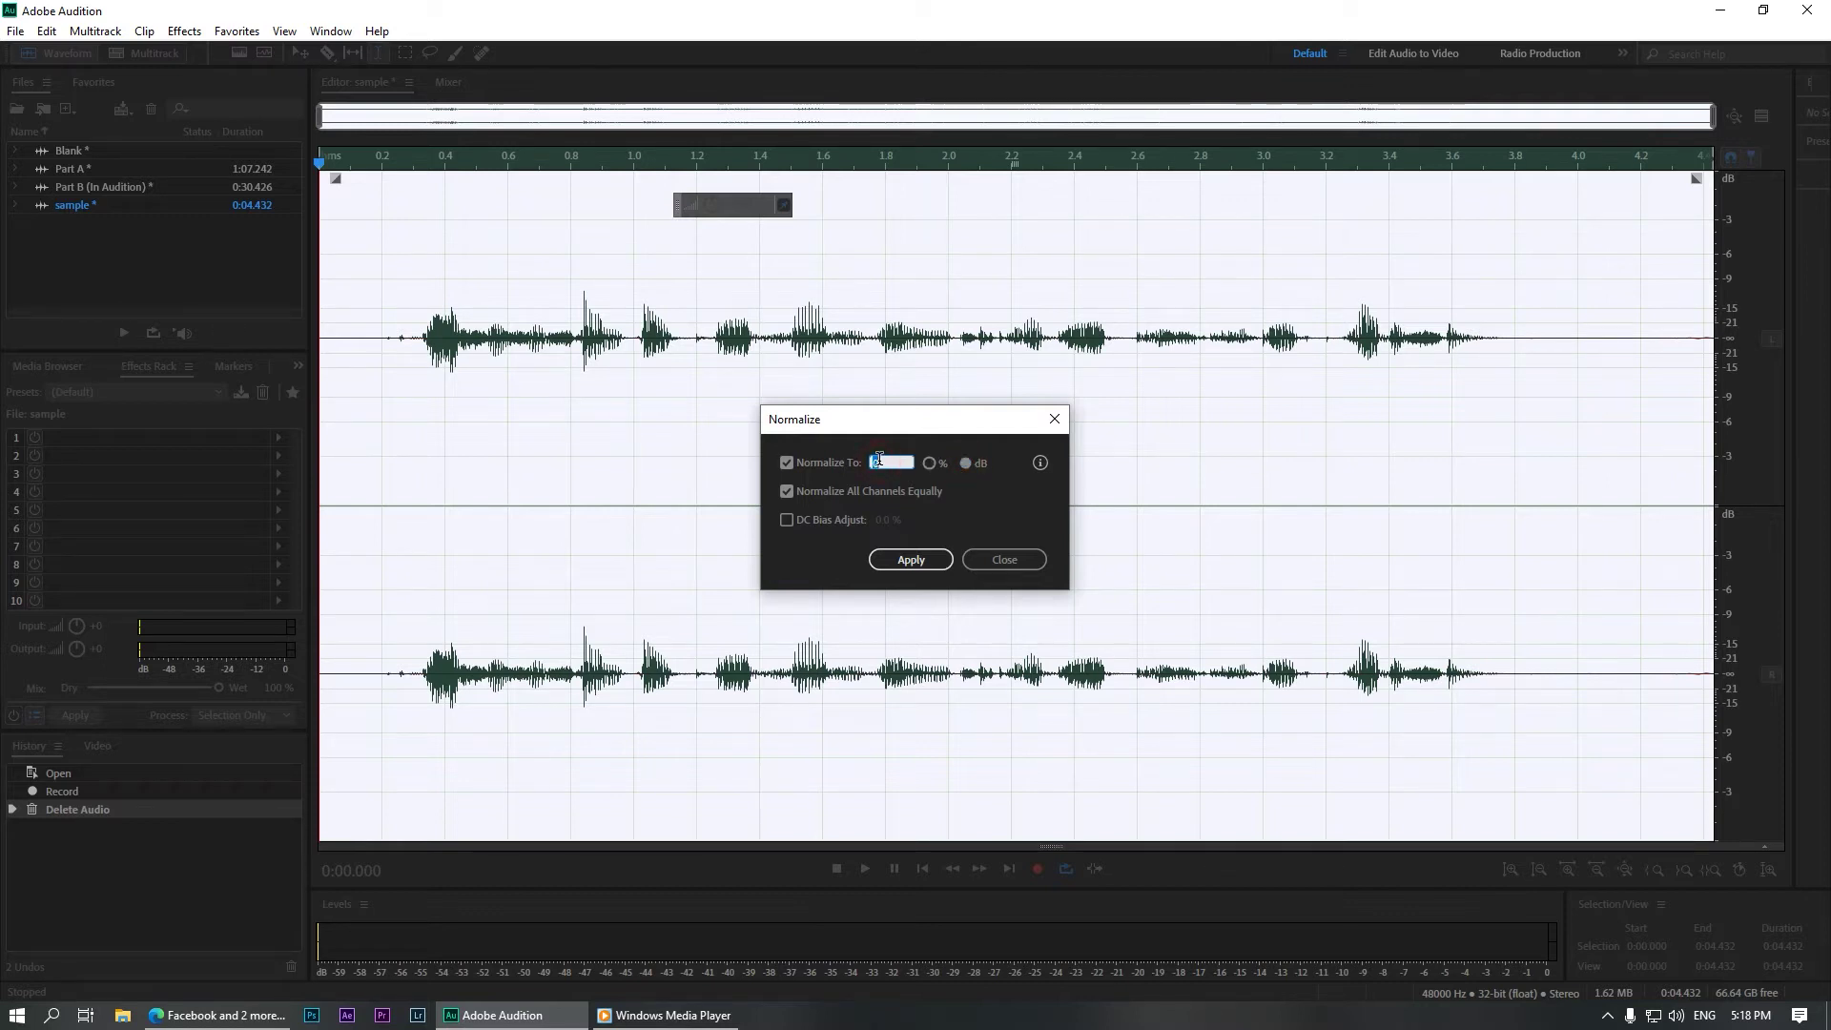
pyautogui.write('-3')
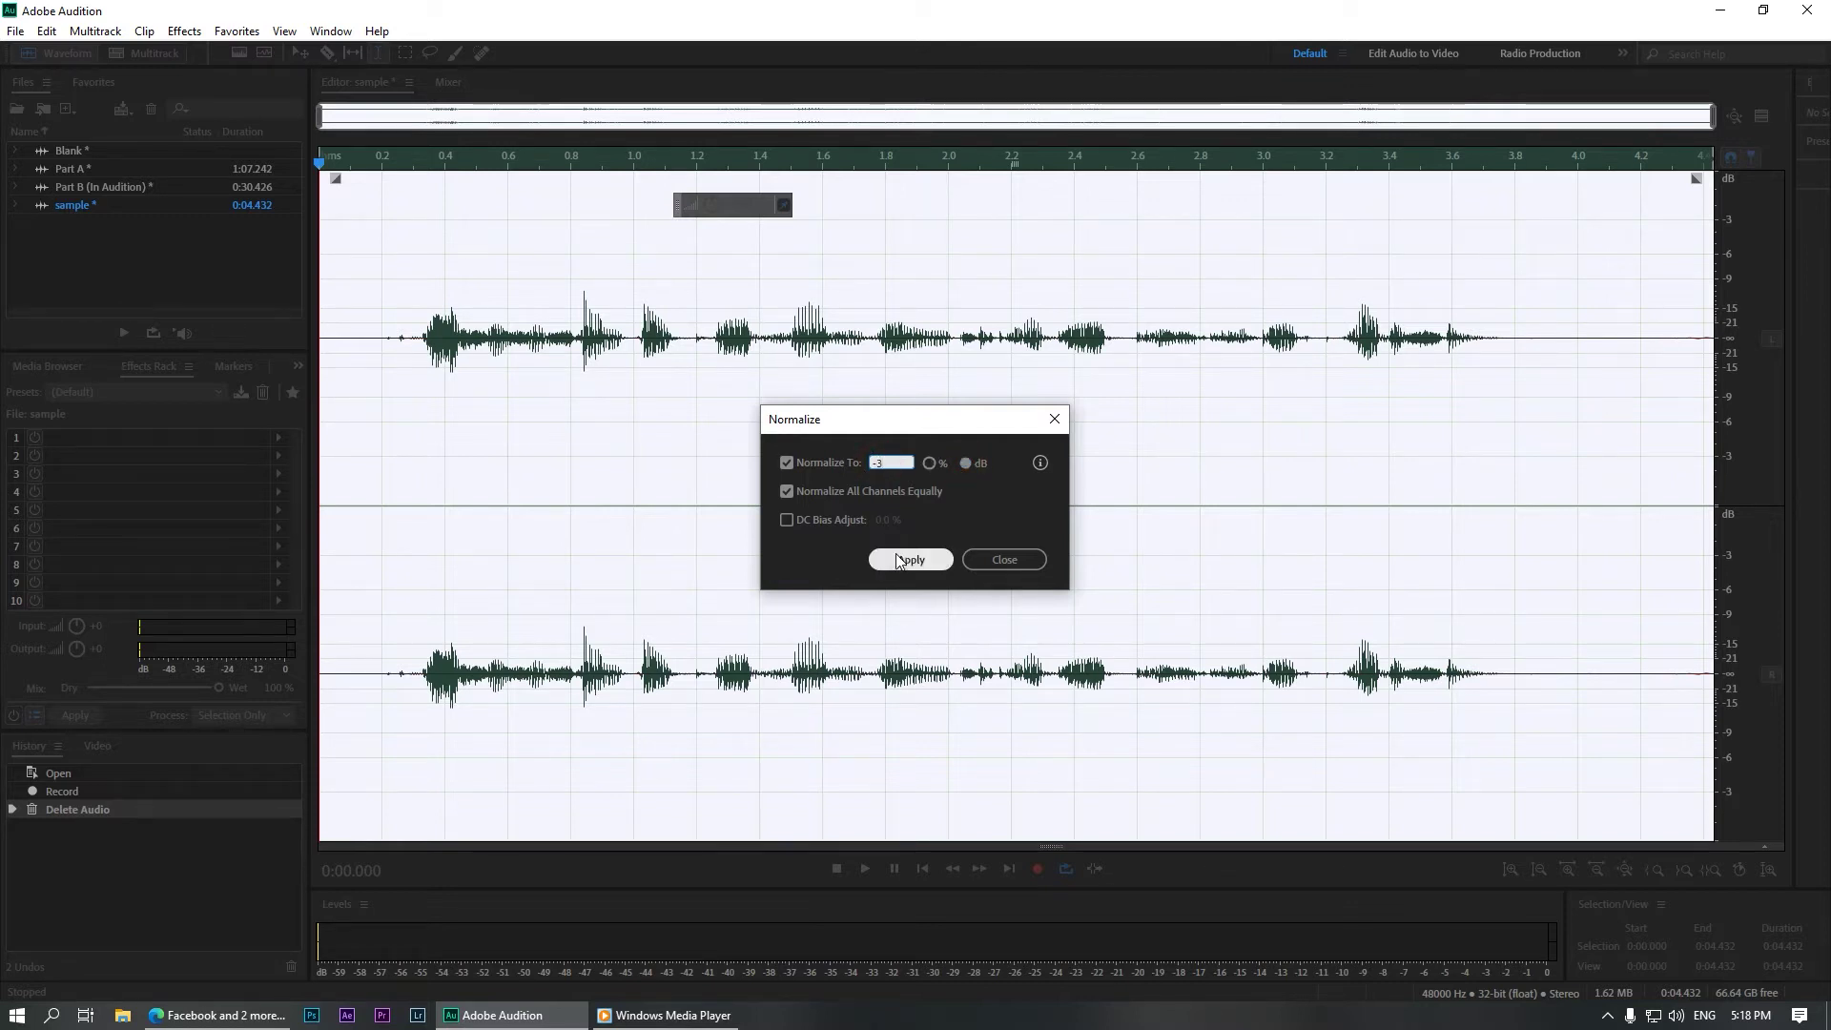
pyautogui.click(895, 556)
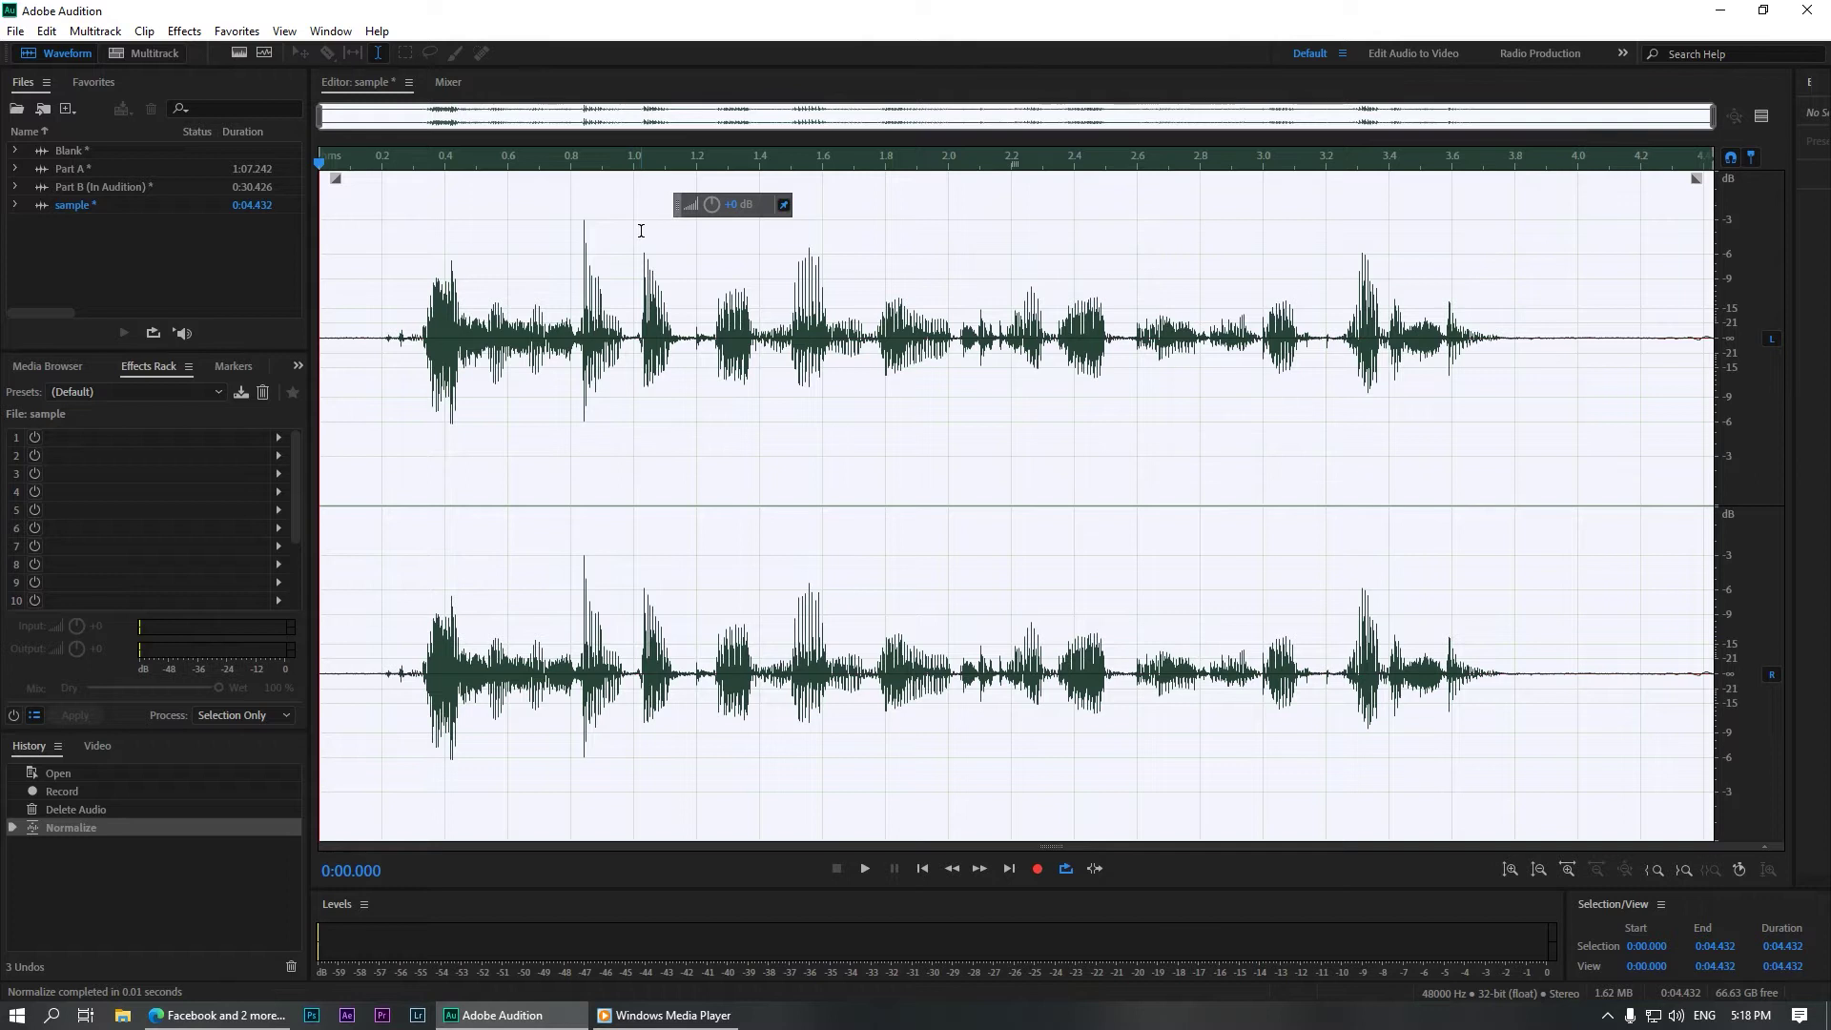
# - Apply the Hard Limiter effect to the clip to cap its peak amplitude
pyautogui.click(200, 35)
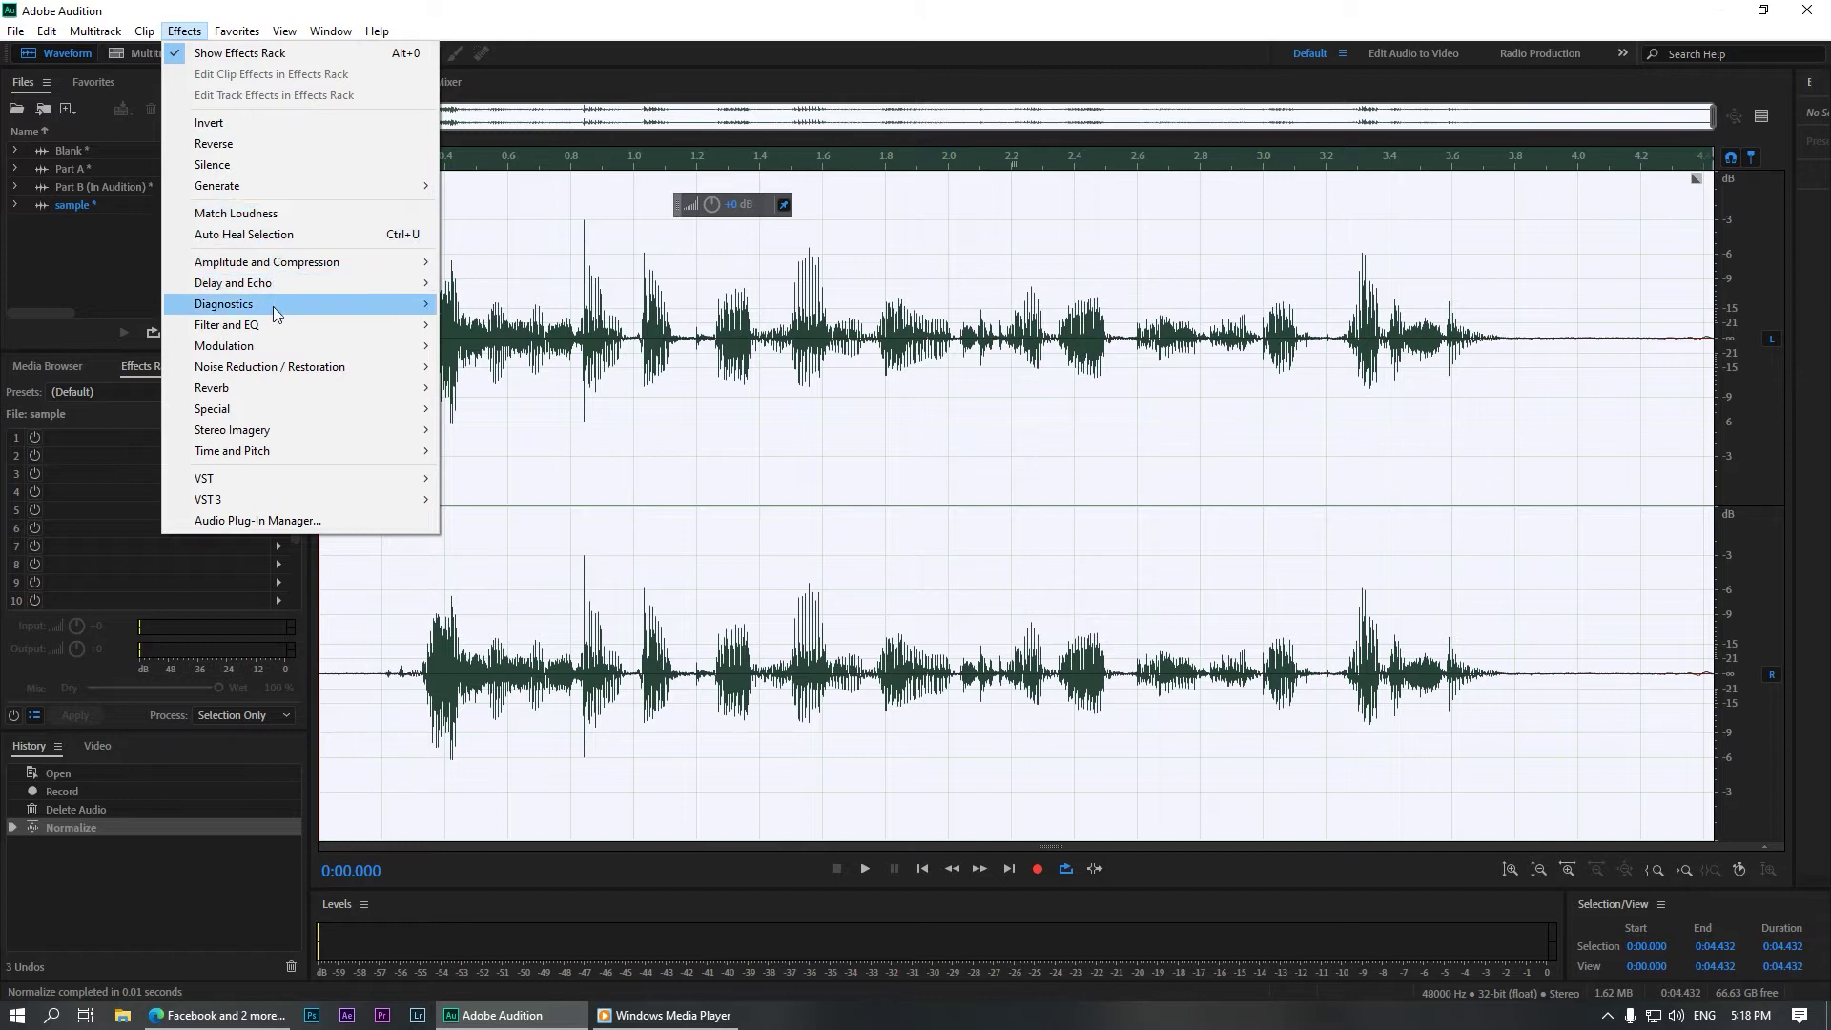
pyautogui.moveTo(286, 259)
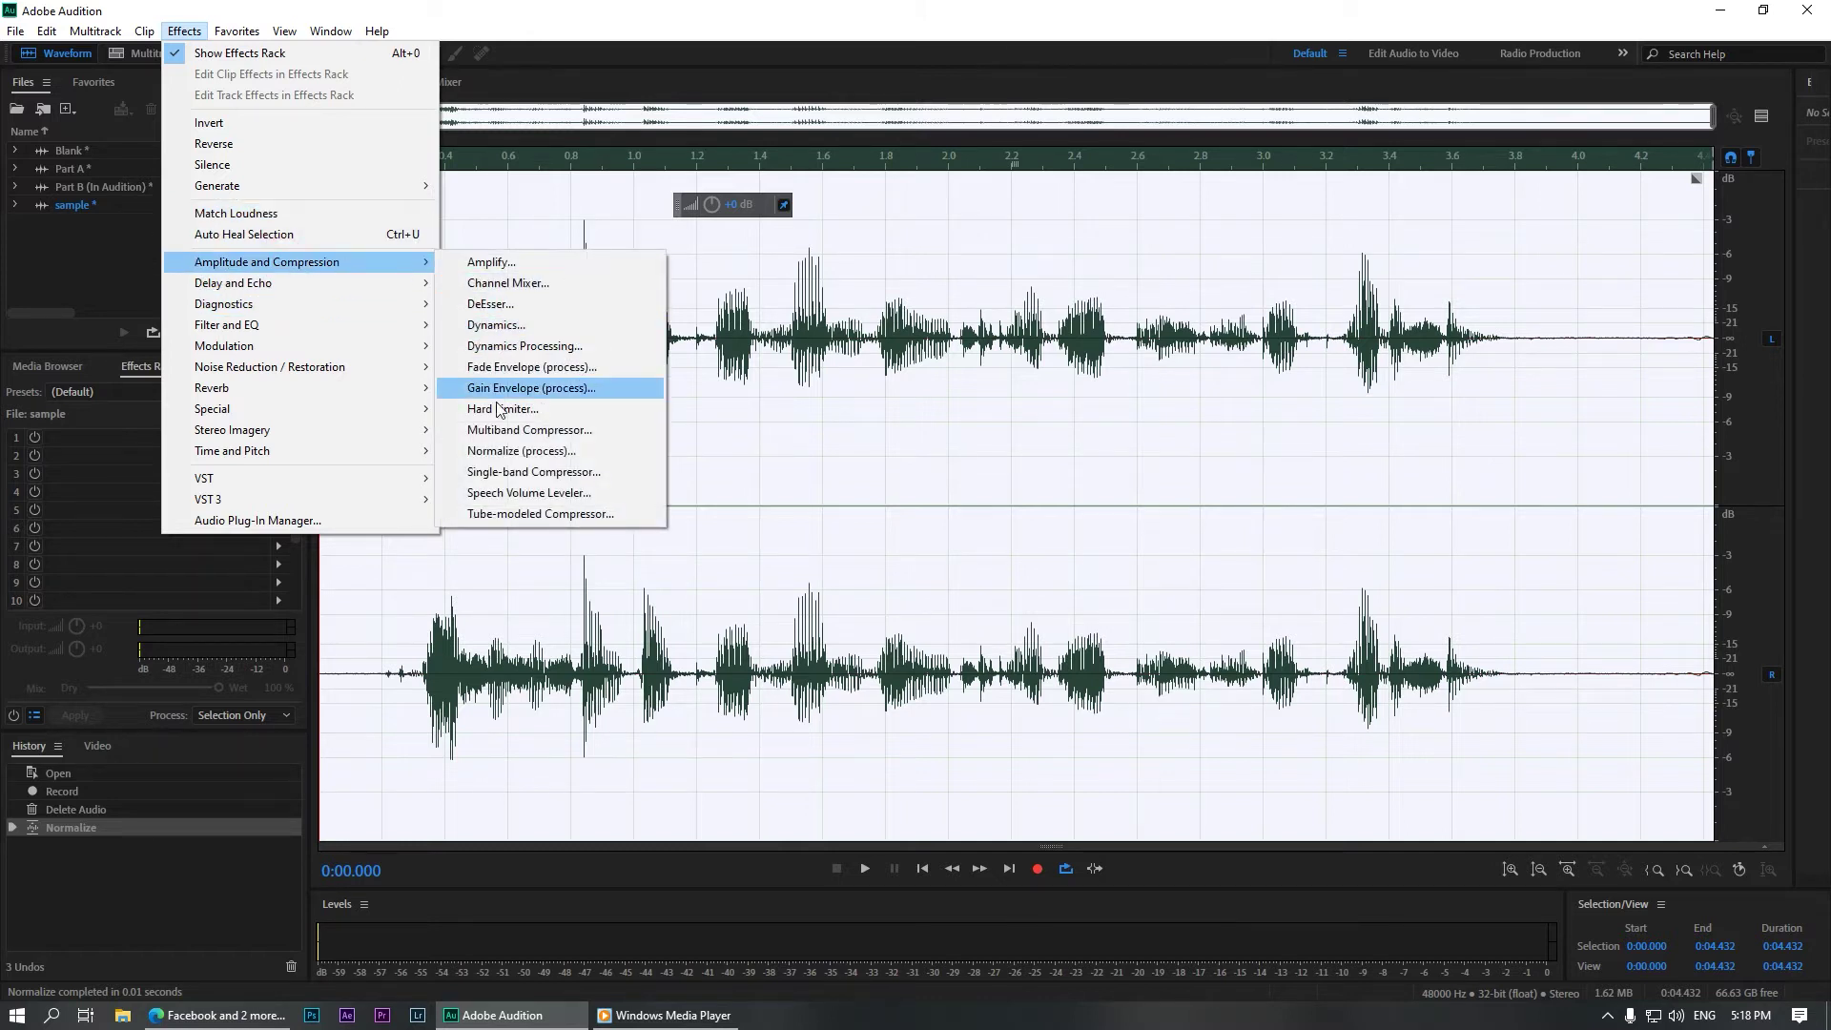
pyautogui.click(497, 409)
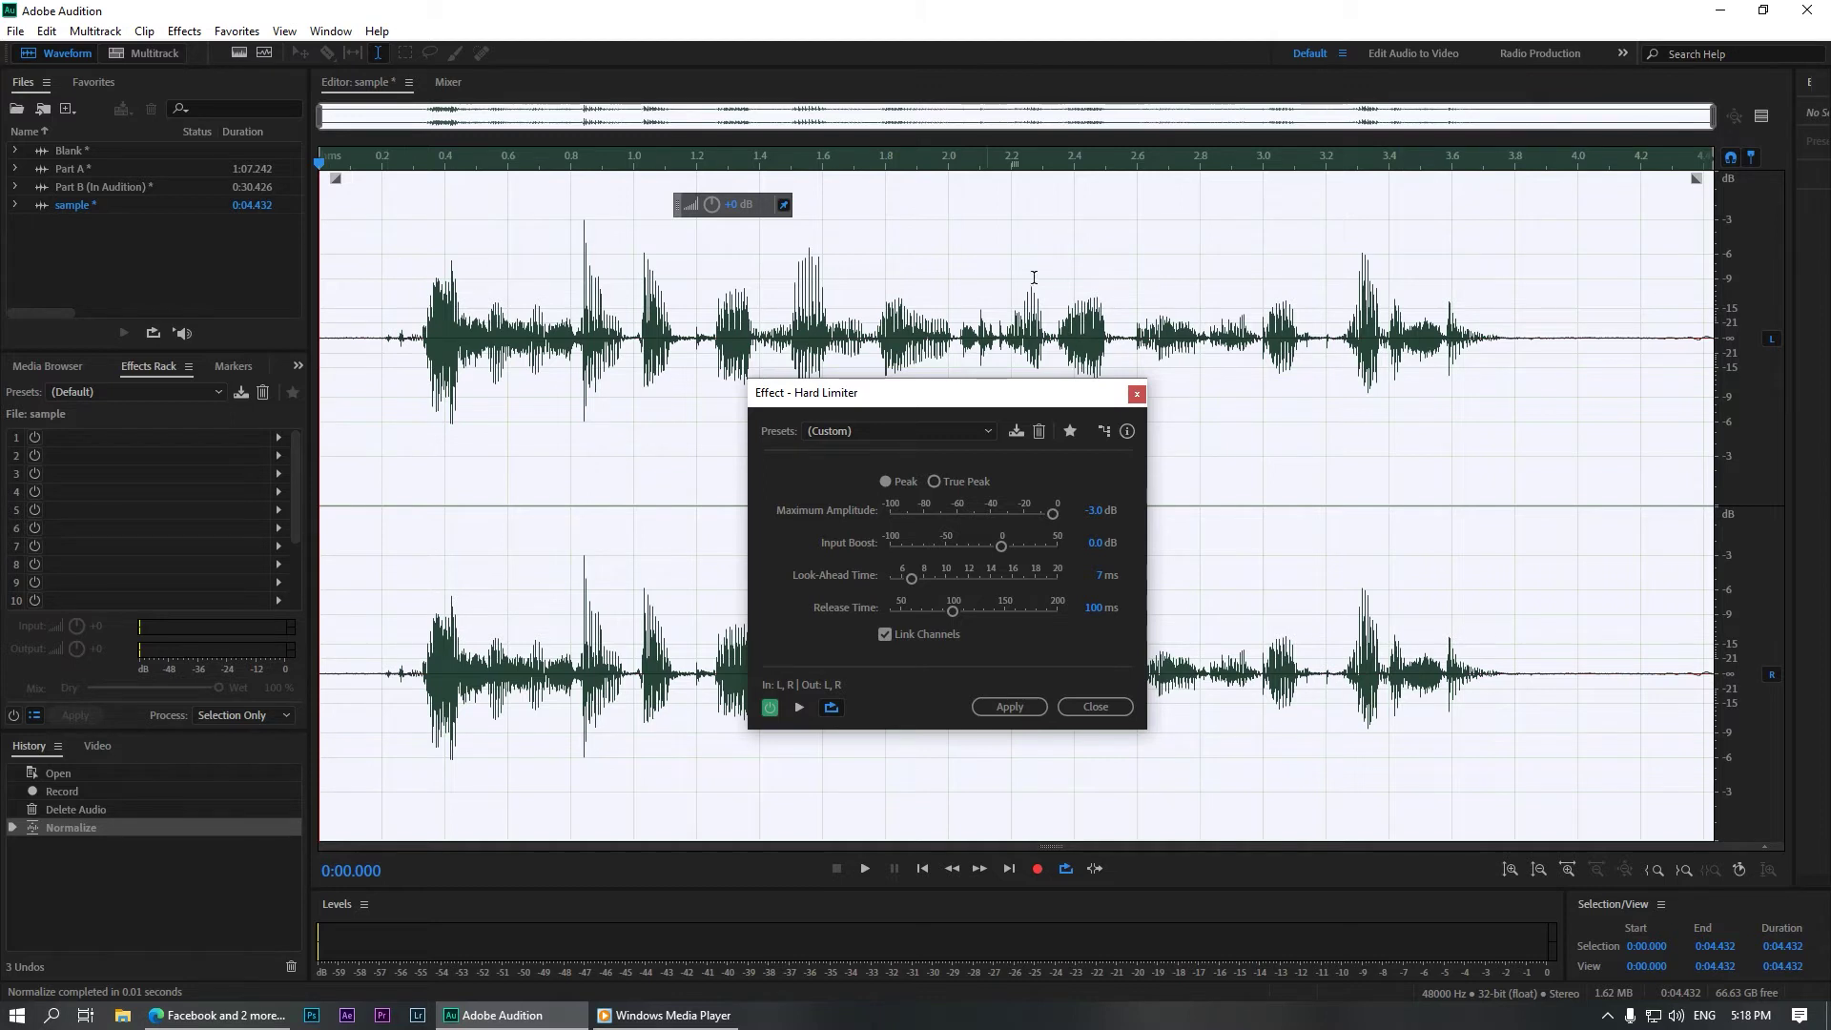
pyautogui.click(1093, 510)
pyautogui.click(1013, 707)
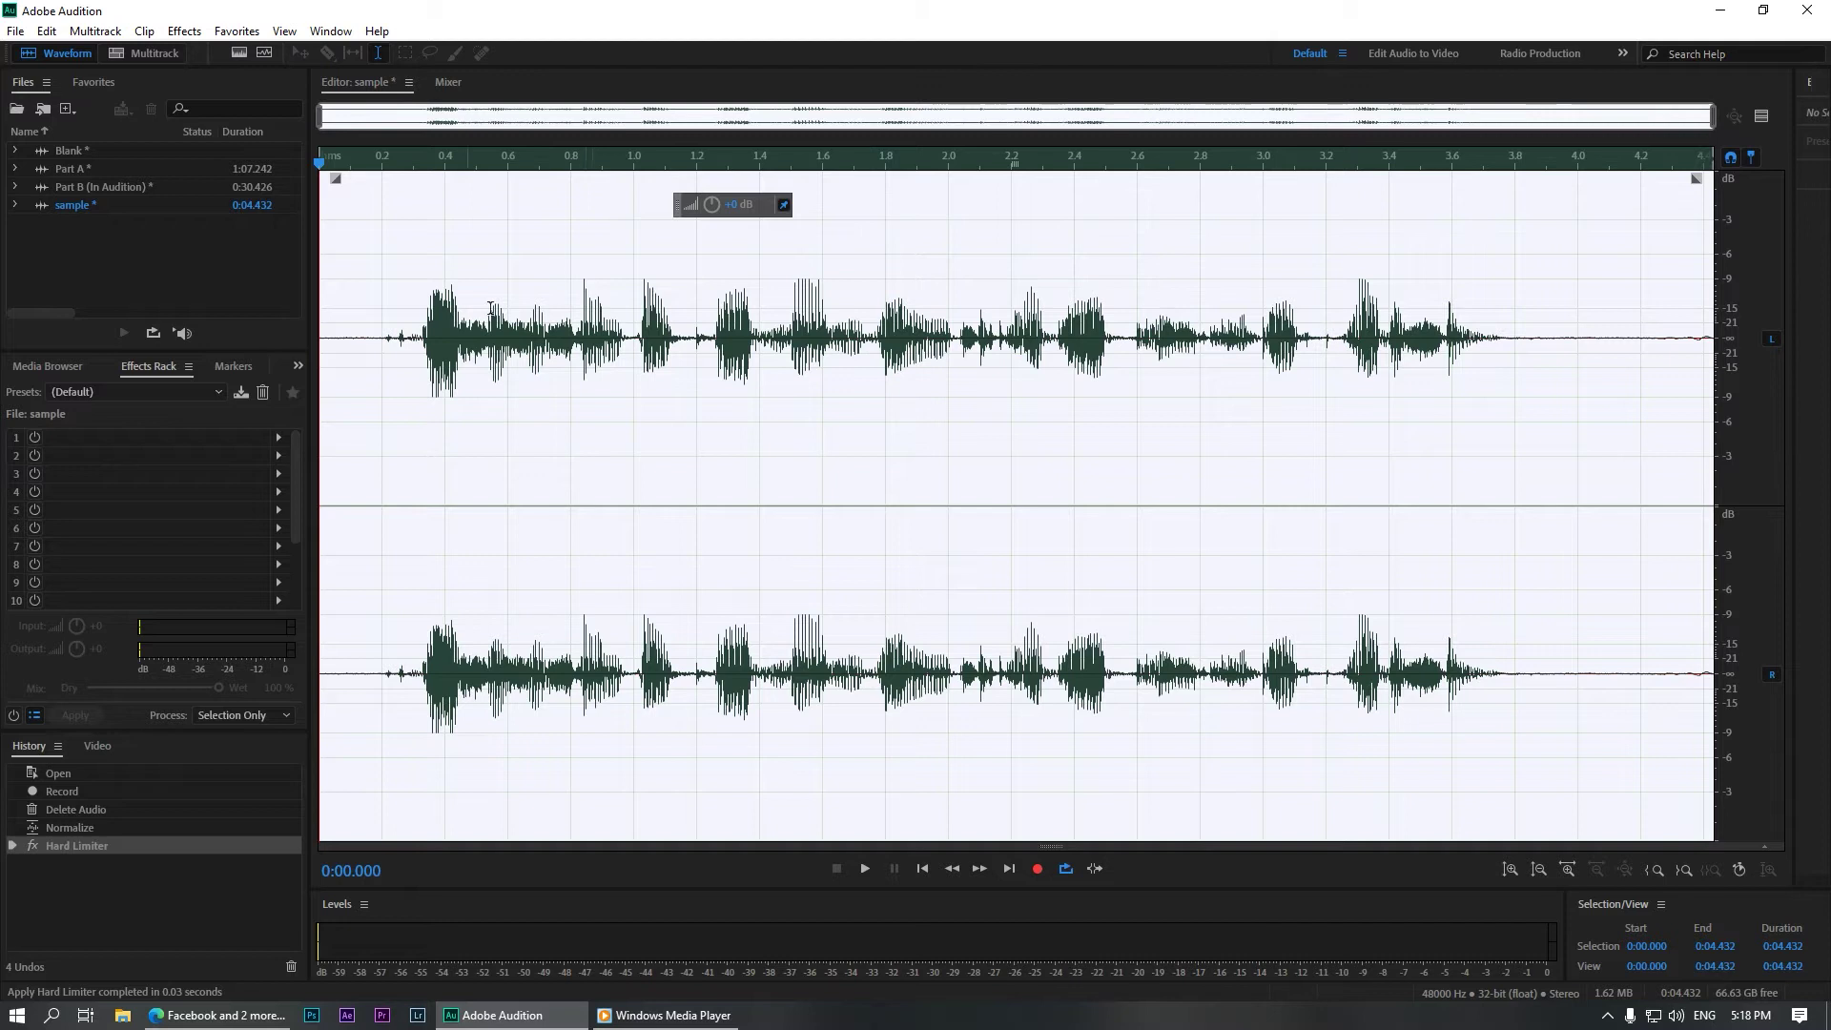
# - Run Normalize again on the limited clip and play back the result
pyautogui.click(181, 35)
pyautogui.moveTo(269, 261)
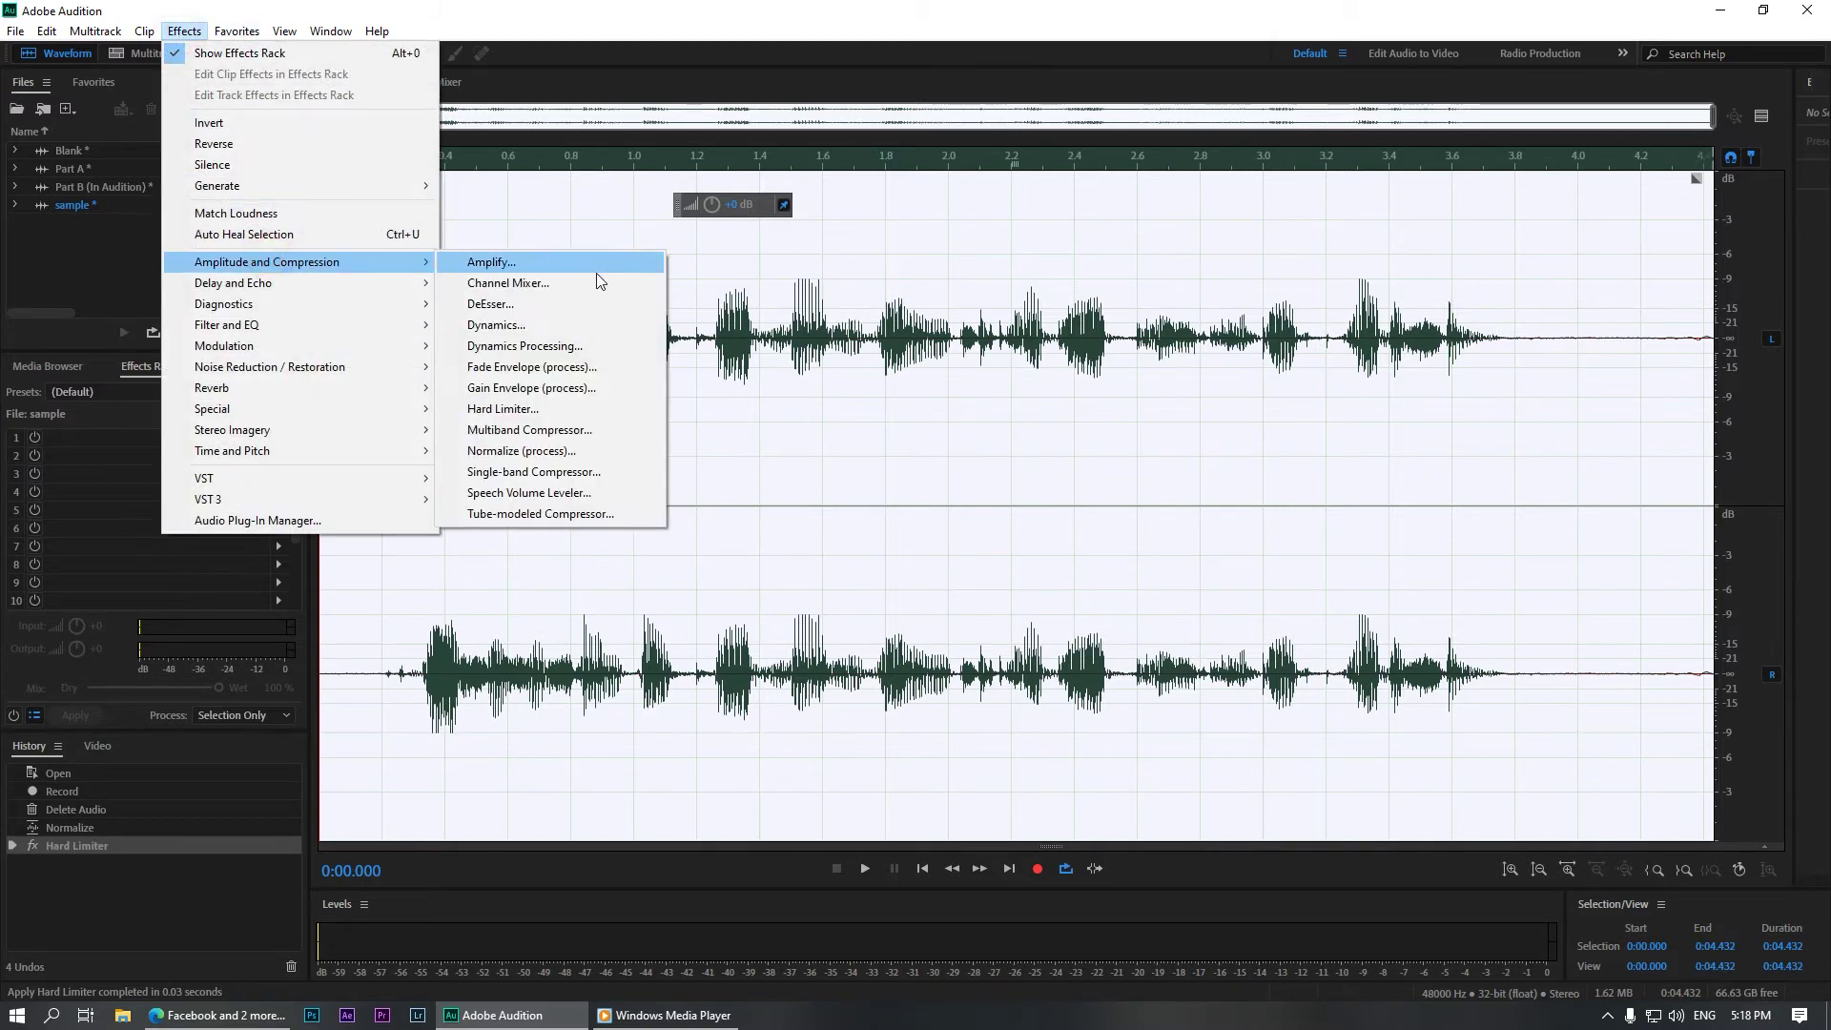
pyautogui.click(545, 452)
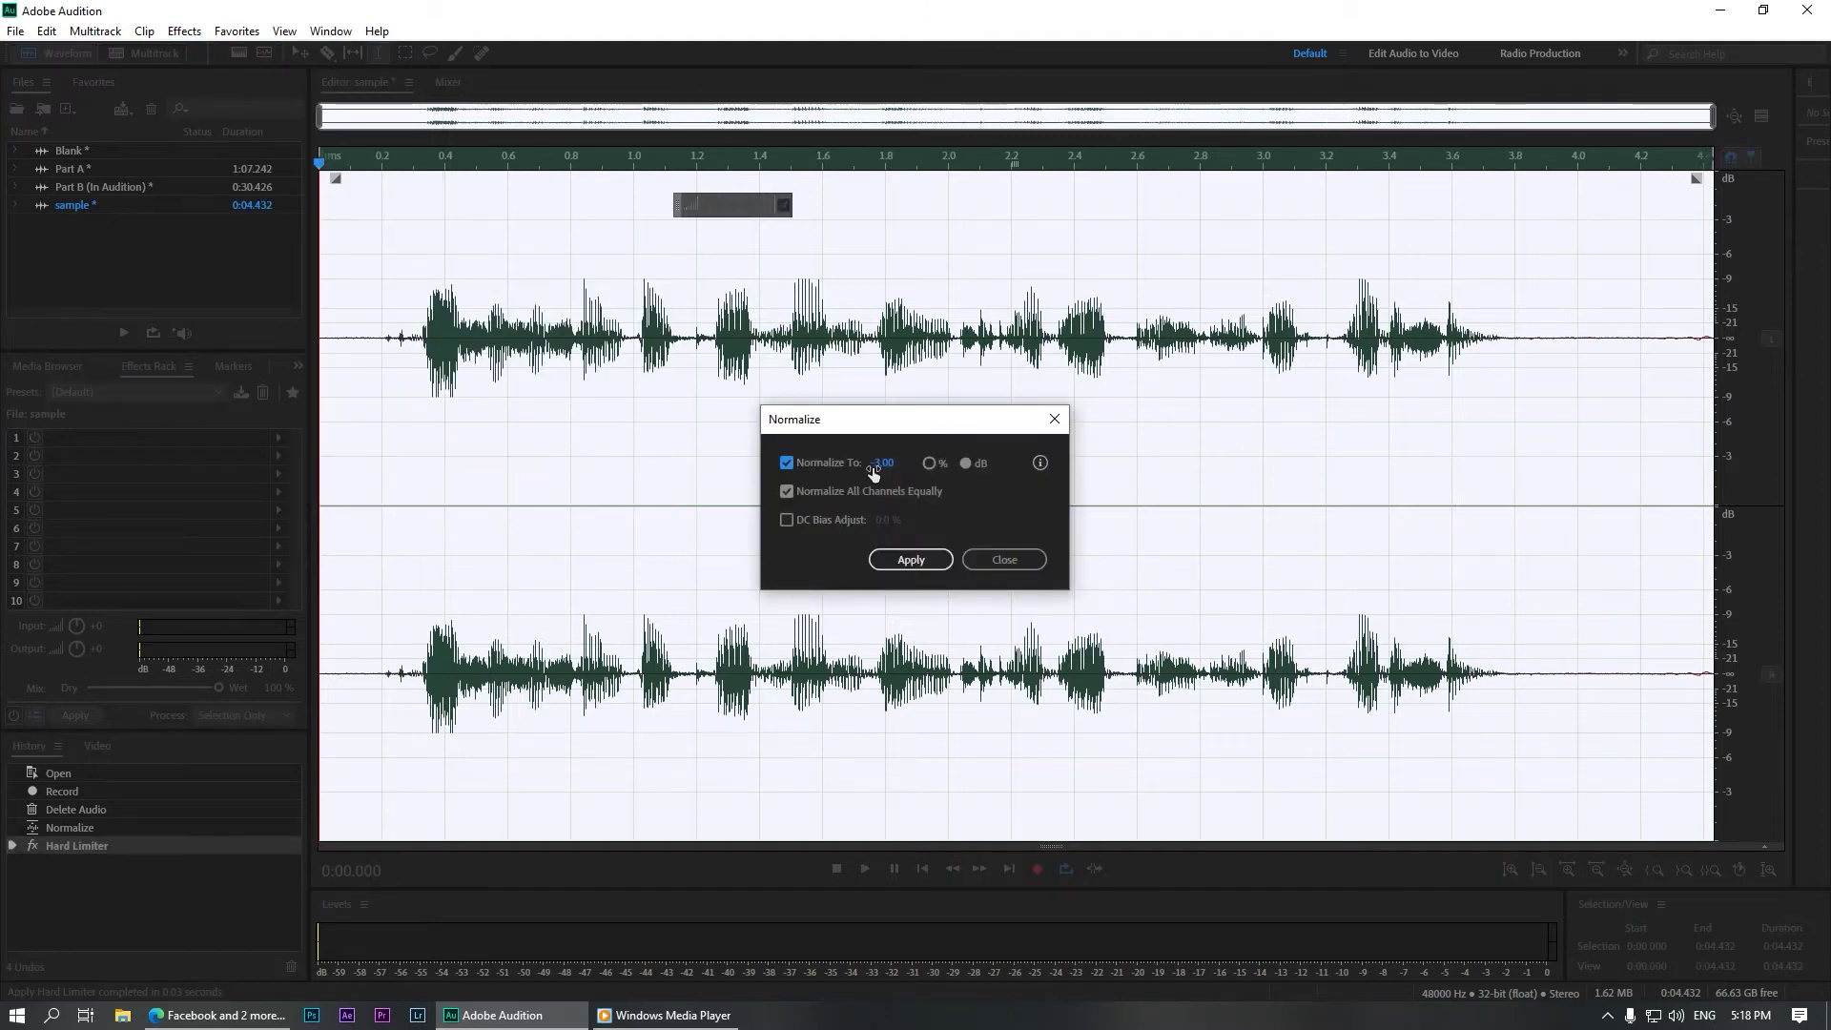
pyautogui.click(902, 568)
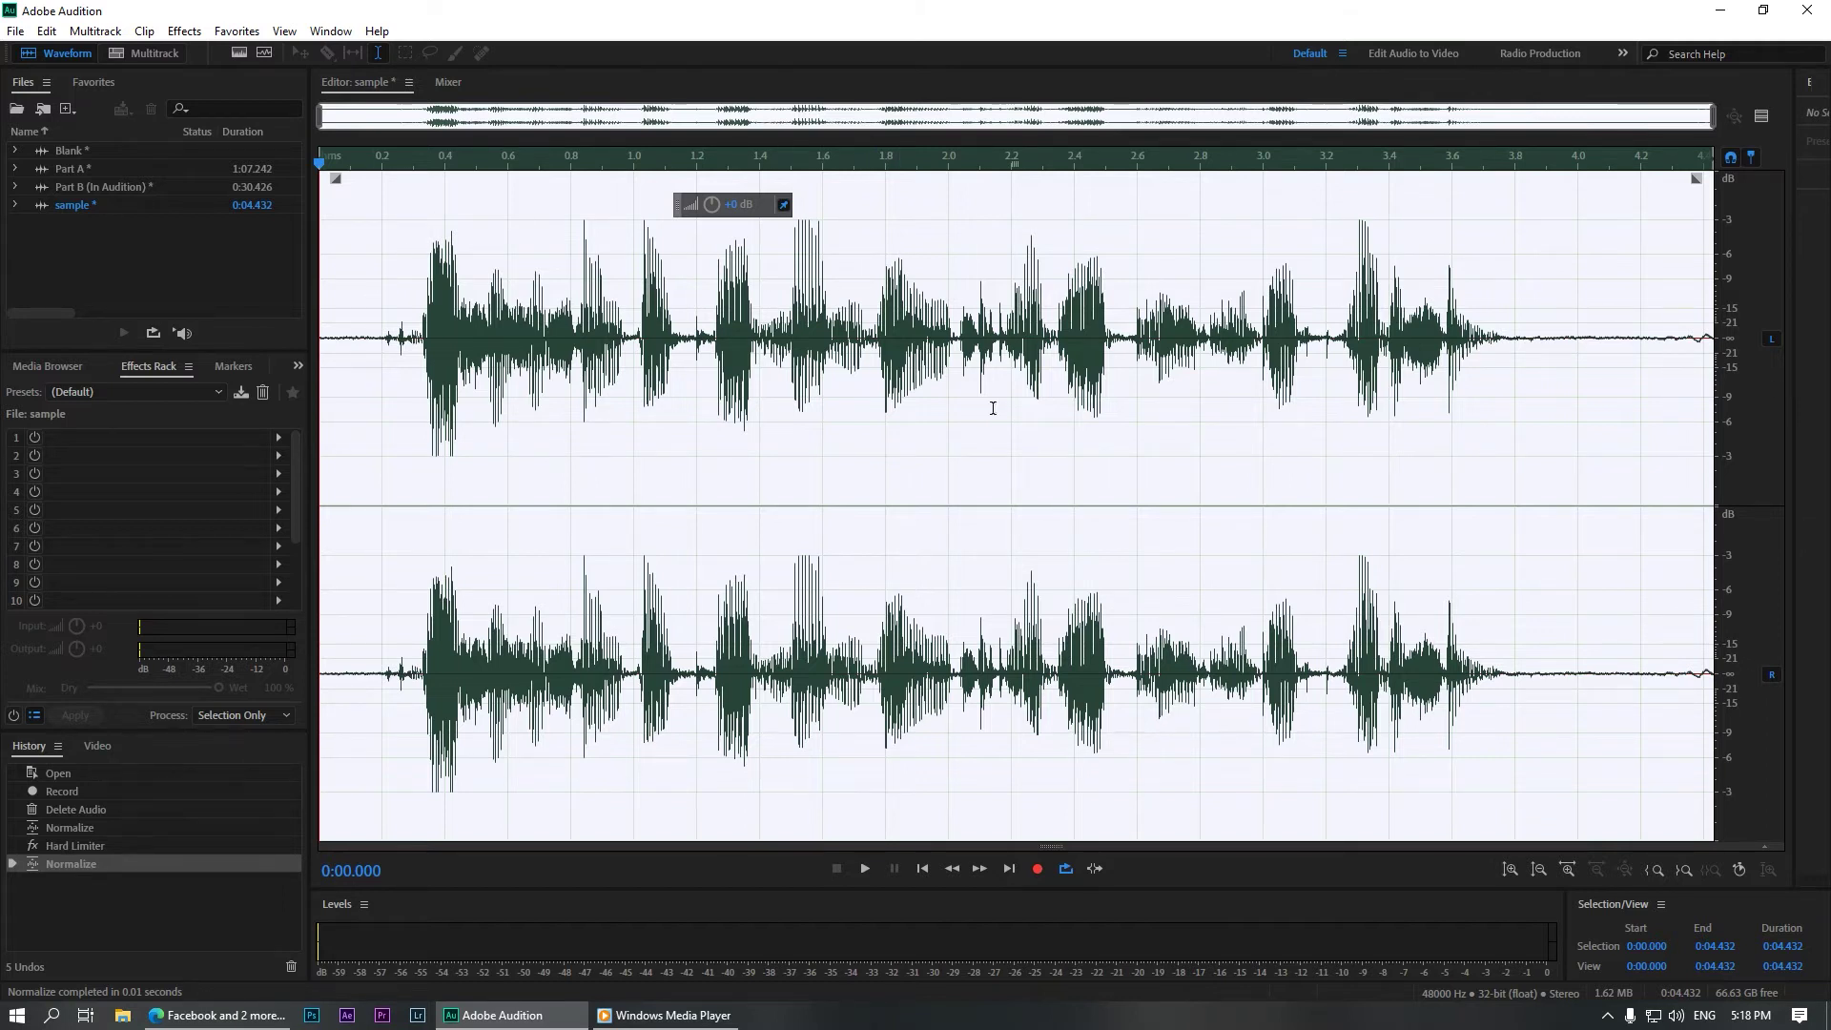
pyautogui.press('space')
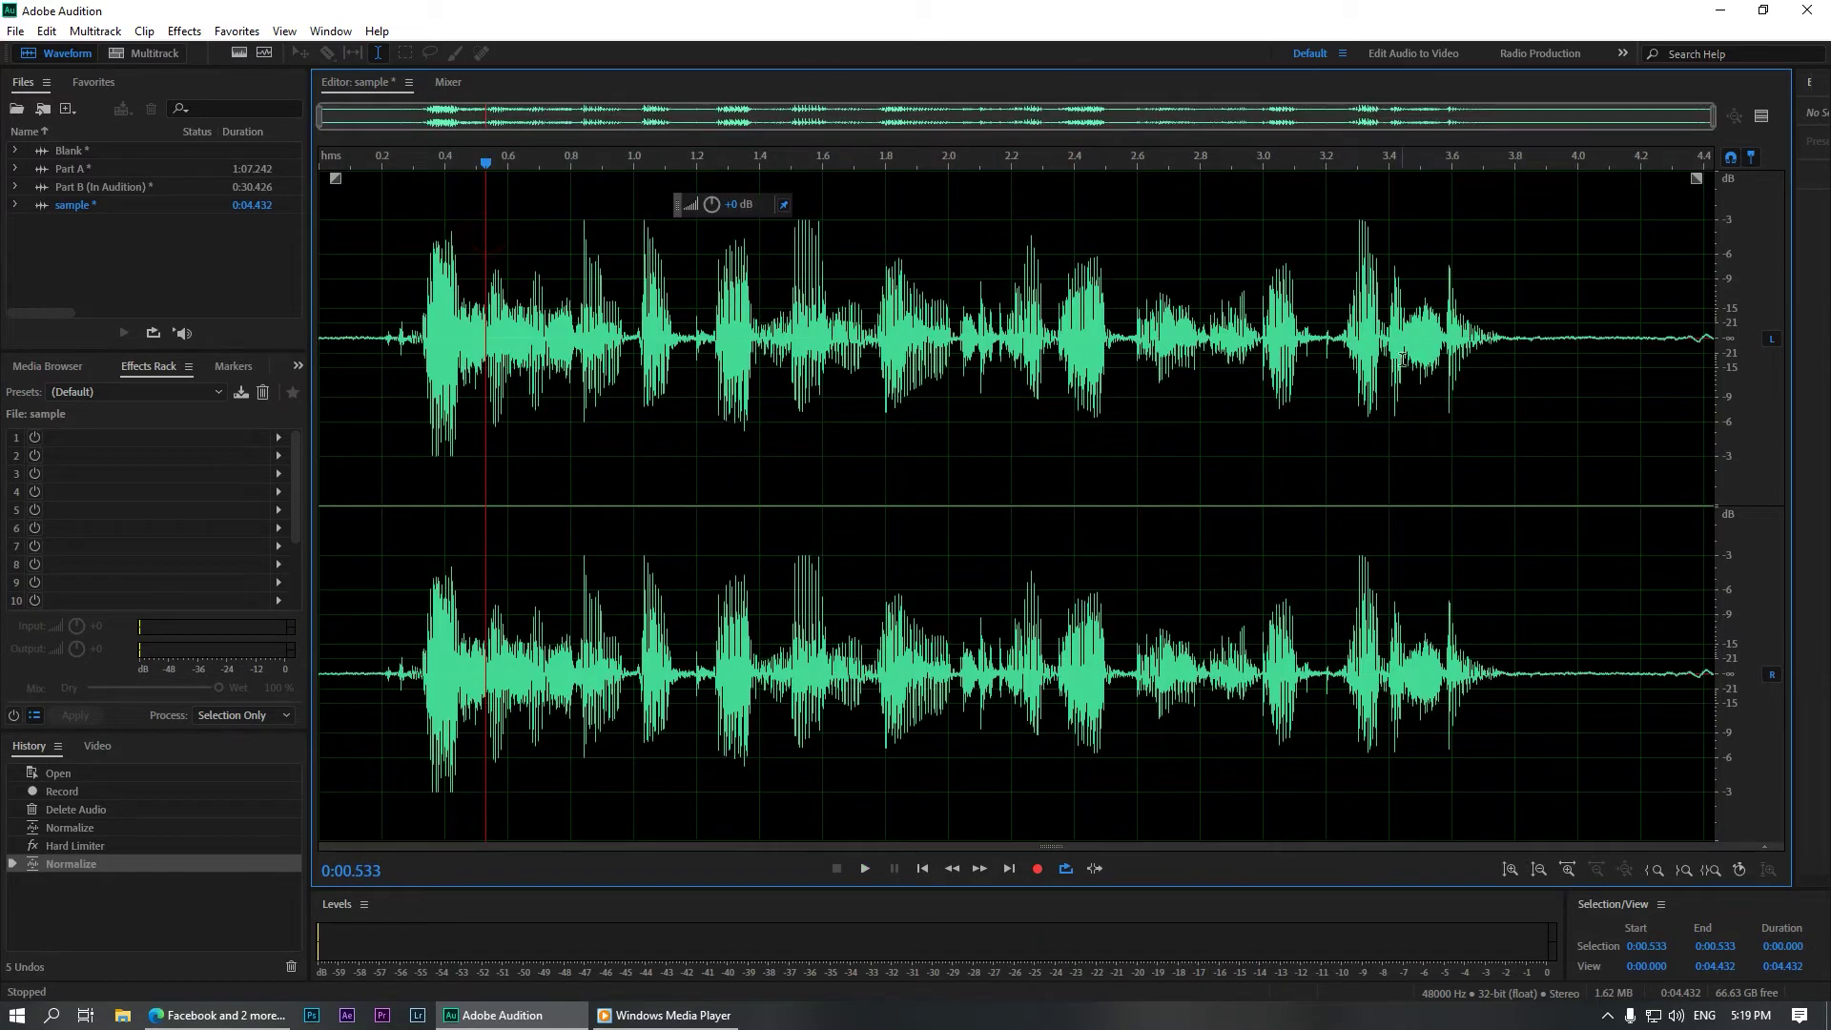
# - Select the quiet tail from about 0:03.8 to the end and capture a noise print from it
pyautogui.click(1480, 335)
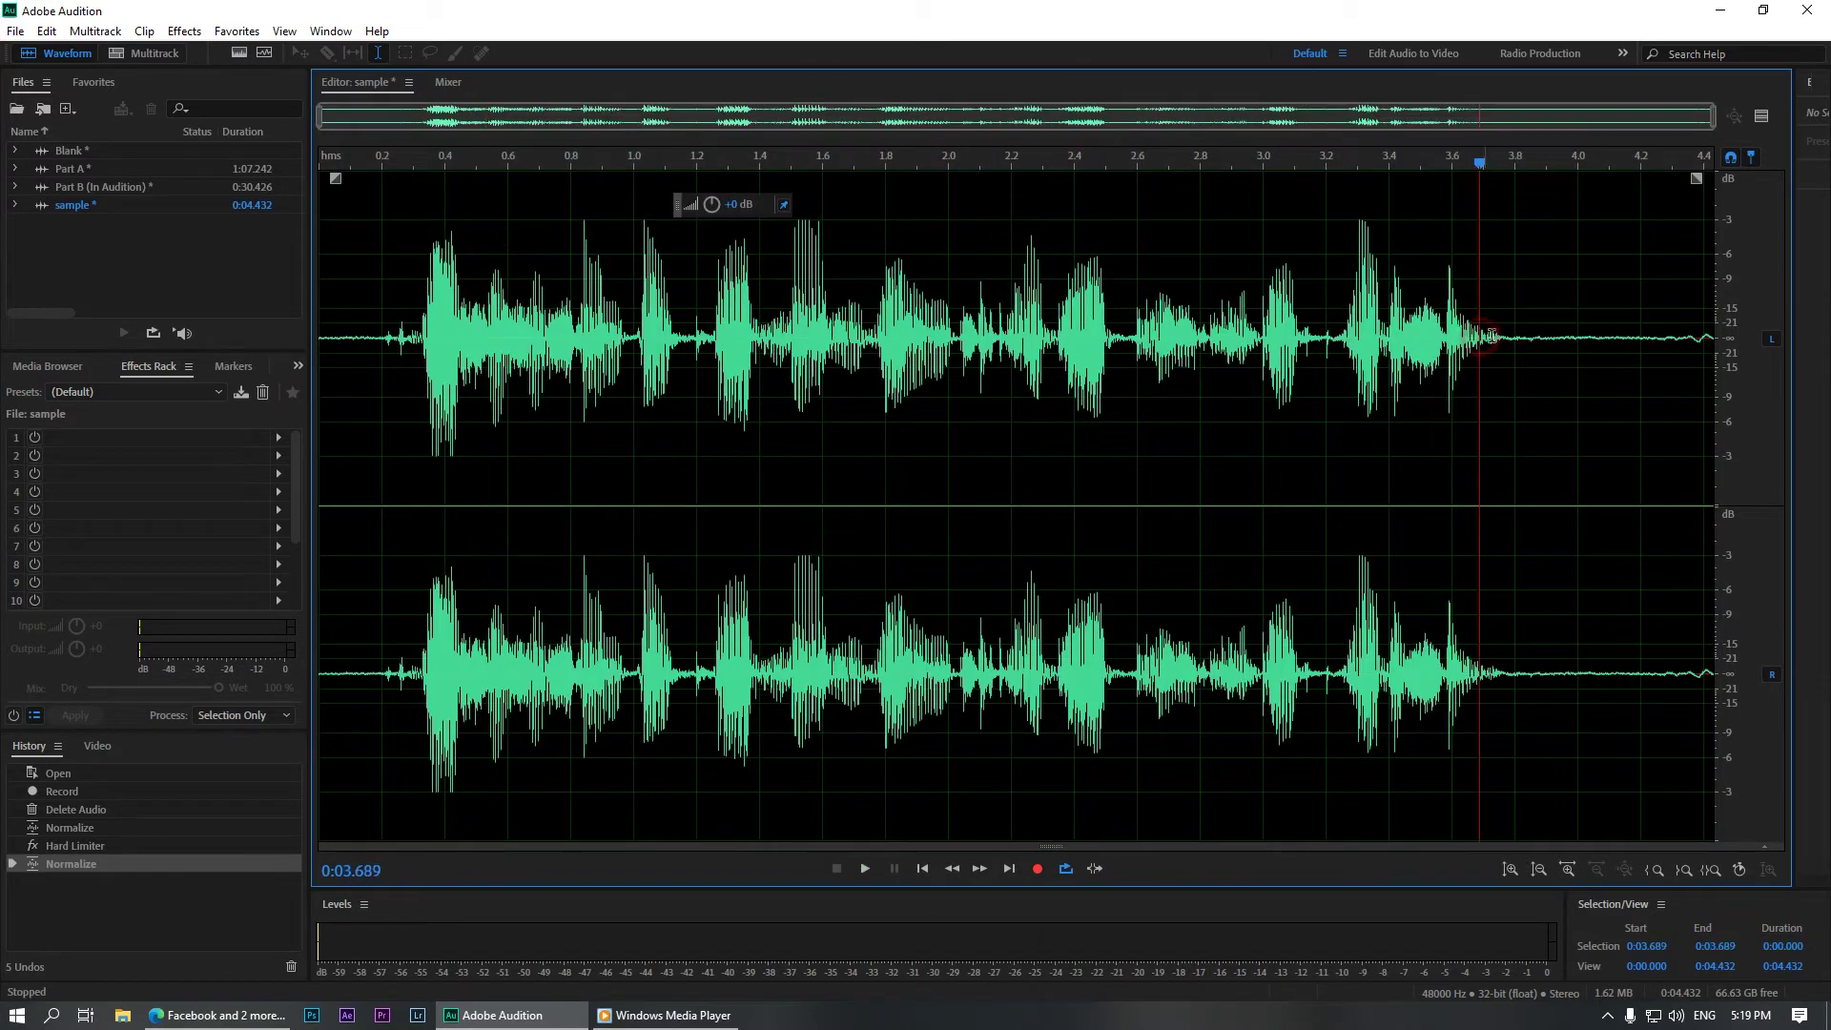
pyautogui.click(1525, 332)
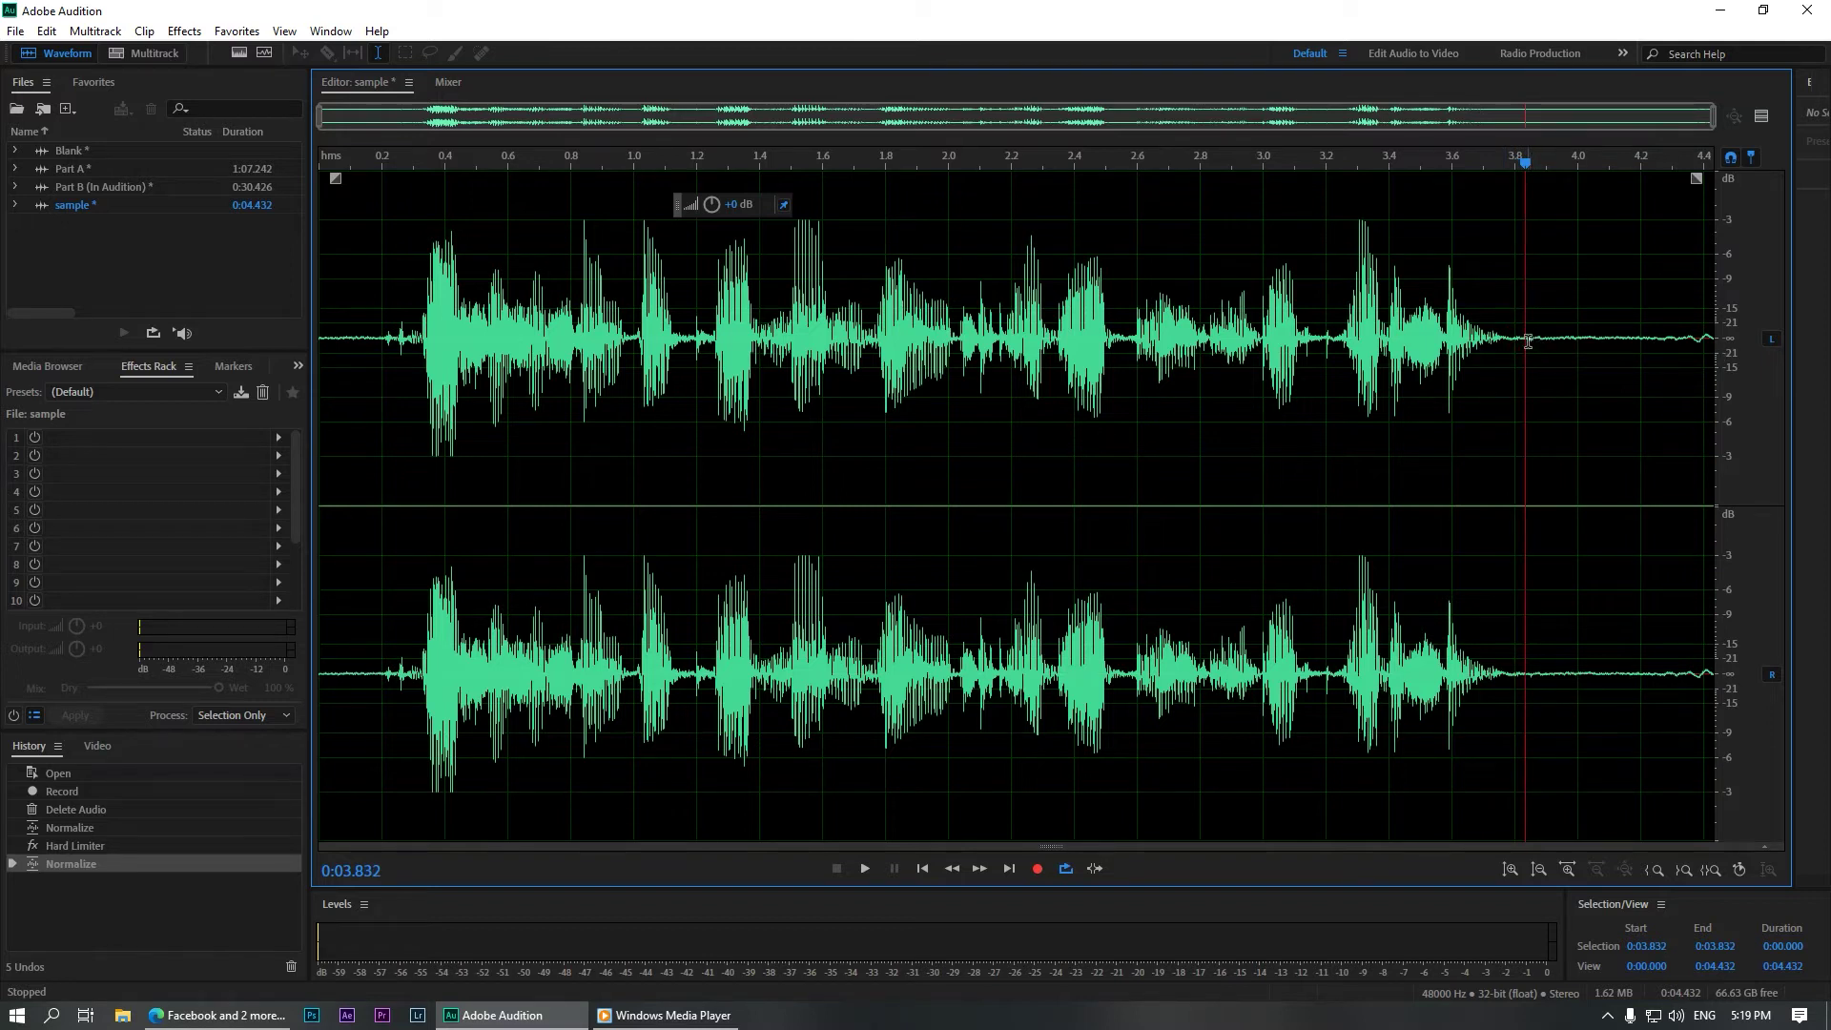
pyautogui.moveTo(1527, 340); pyautogui.dragTo(1716, 357)
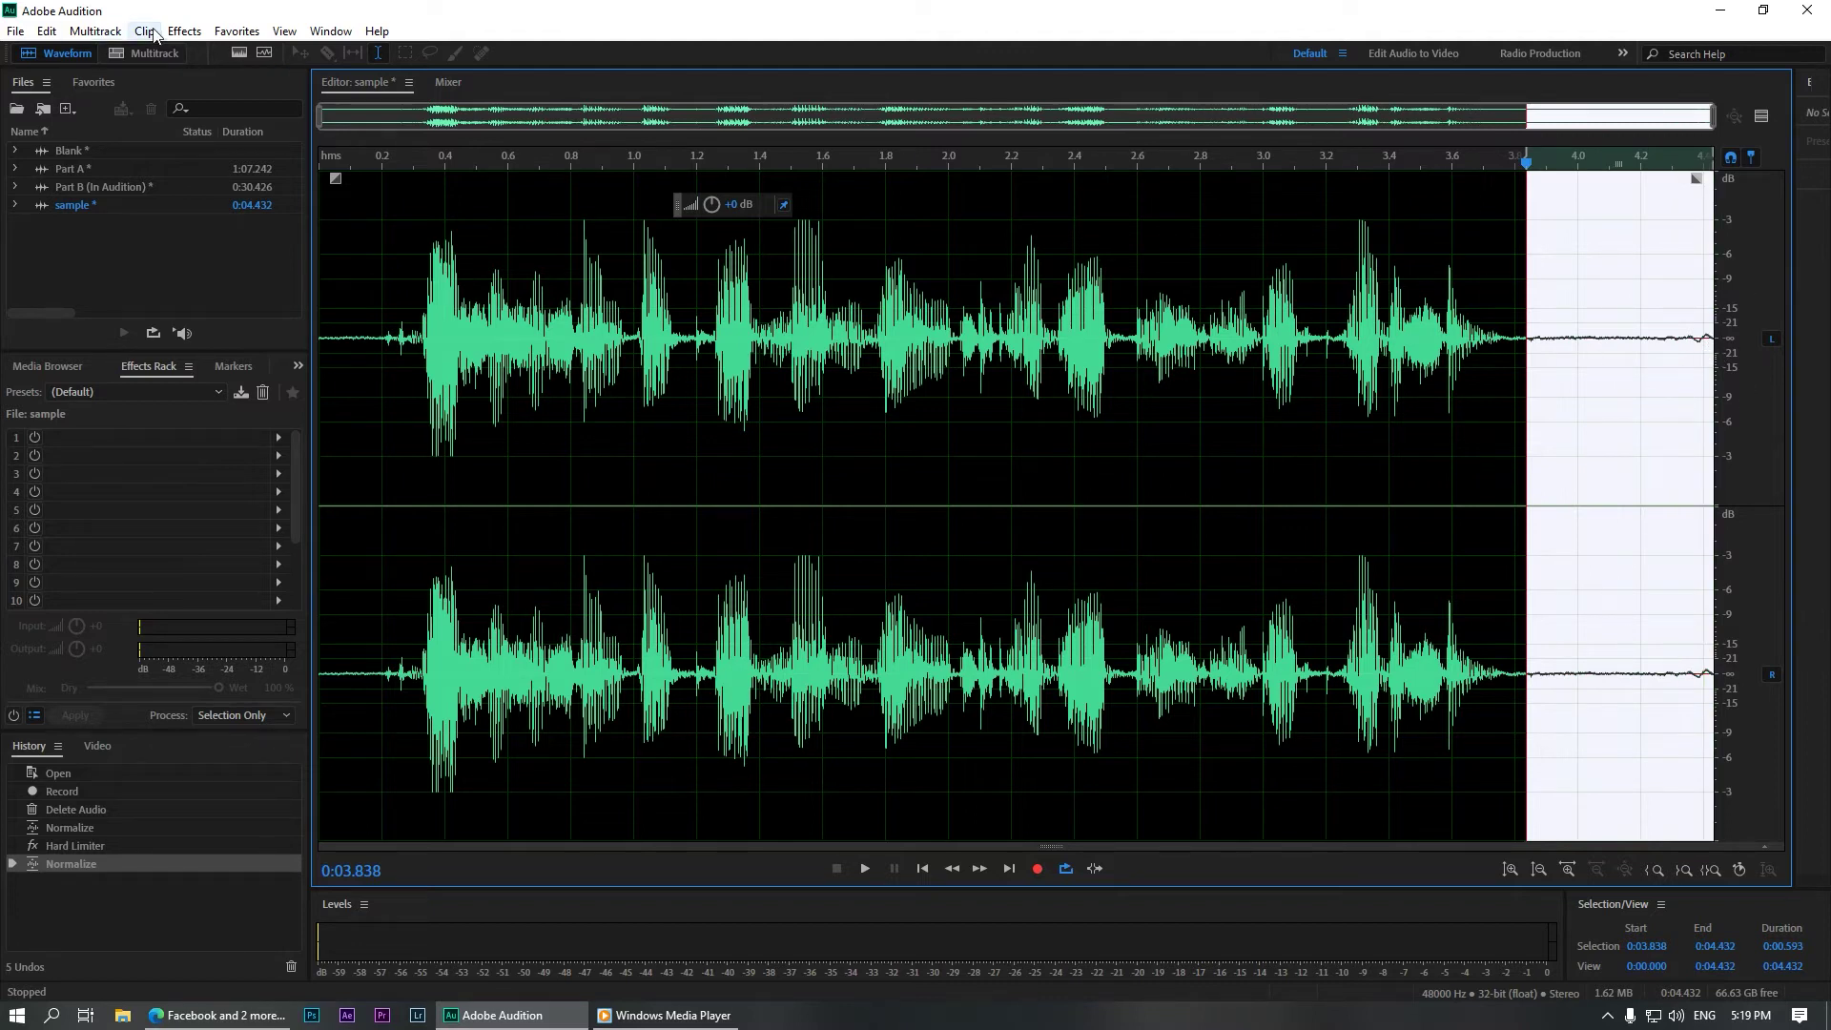
pyautogui.click(185, 30)
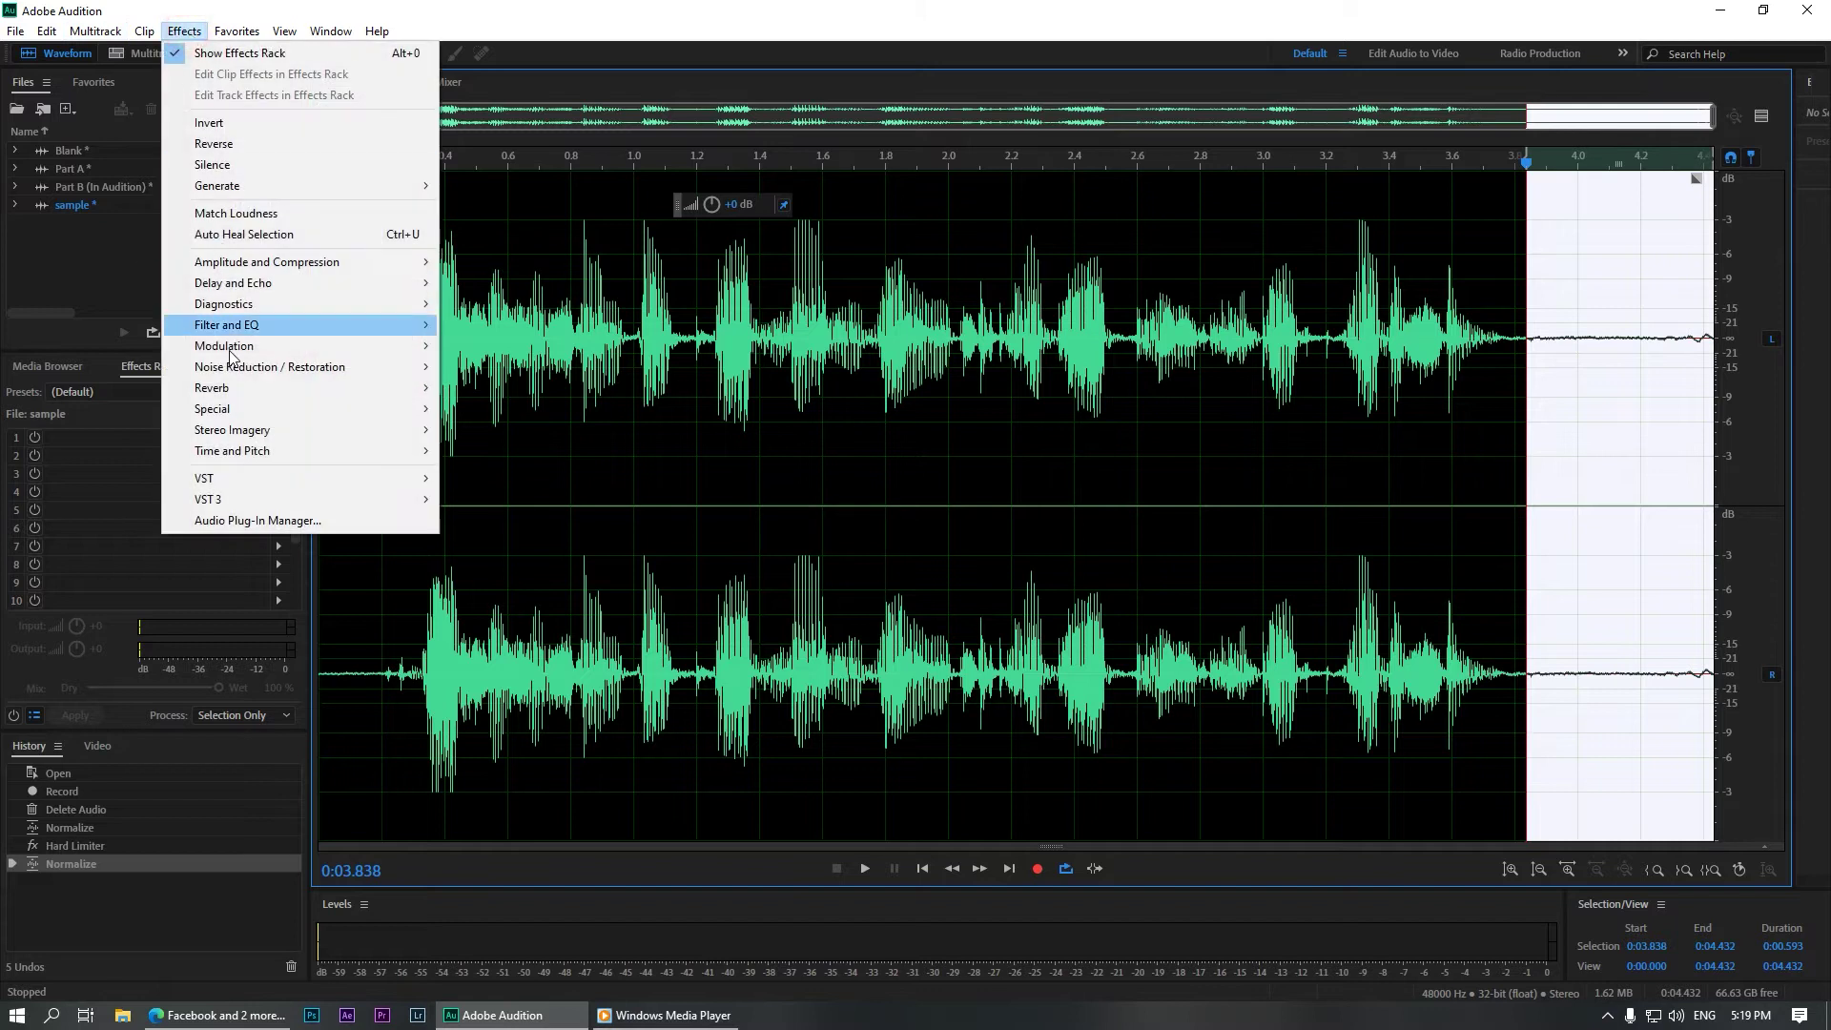
pyautogui.moveTo(284, 372)
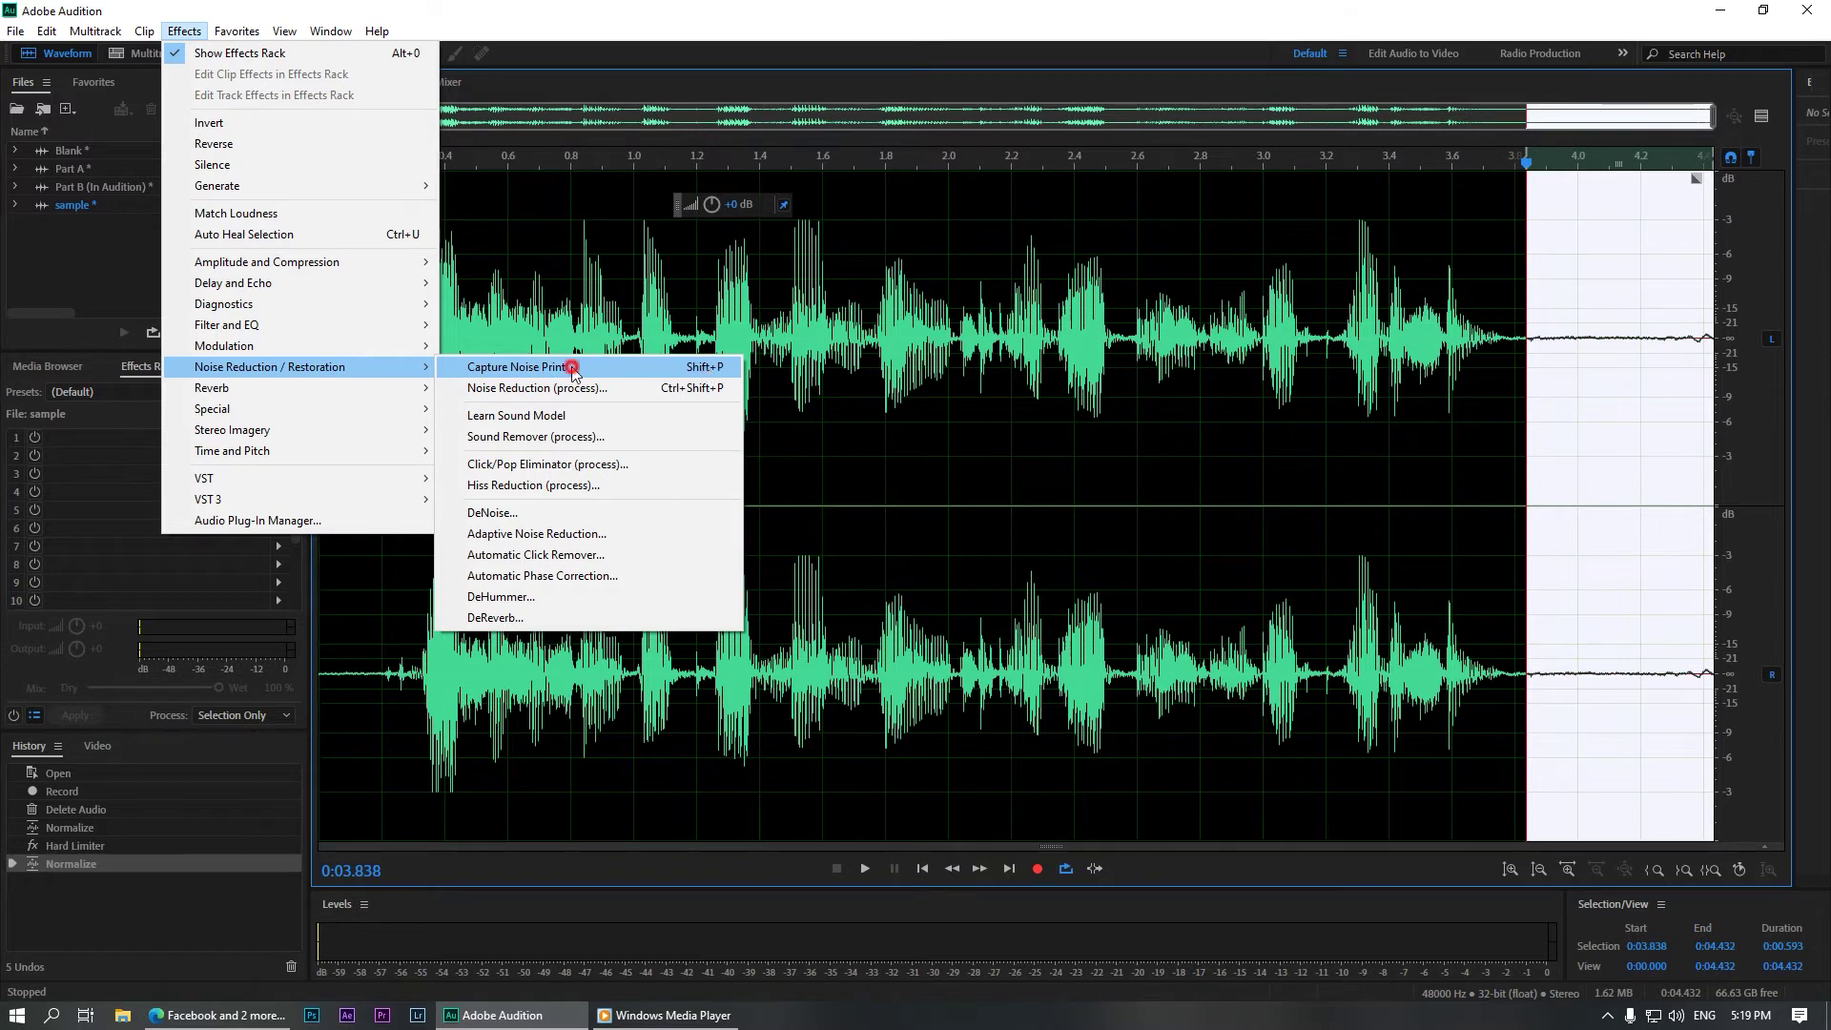
pyautogui.click(570, 368)
pyautogui.click(1072, 550)
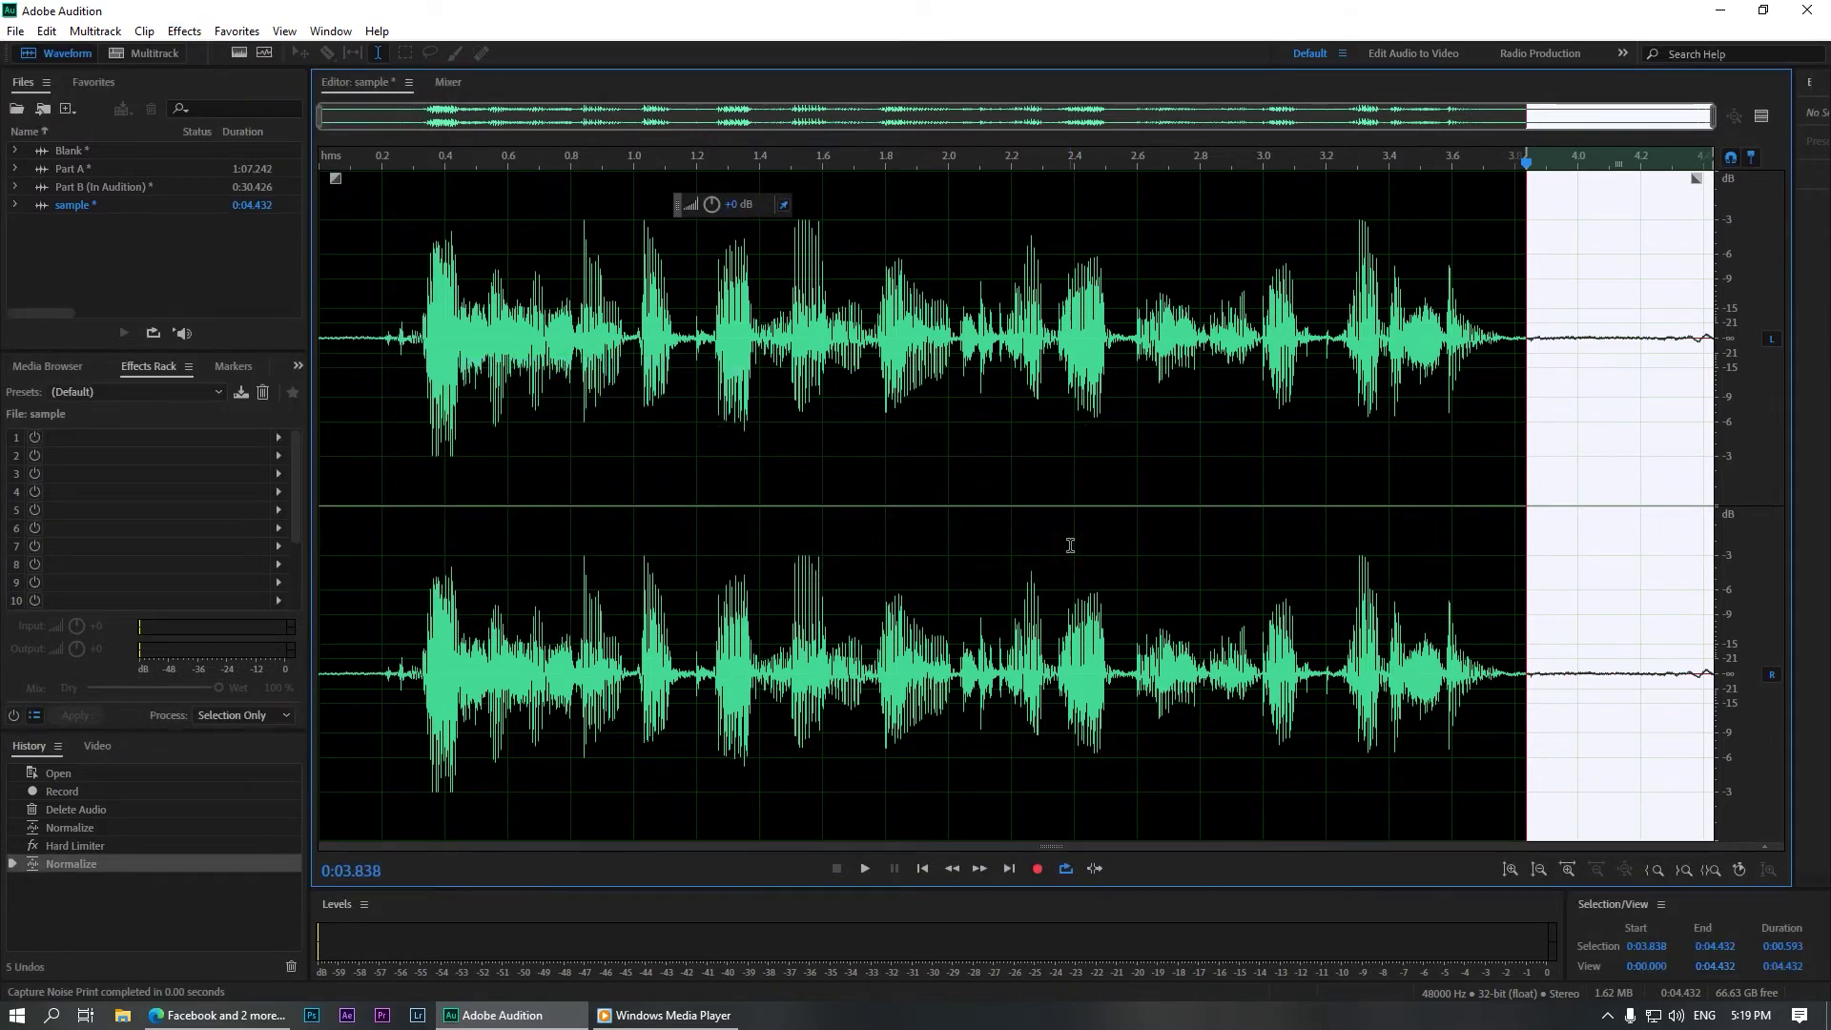
# - Open the Noise Reduction (process) effect and preview the clip with it
pyautogui.click(184, 31)
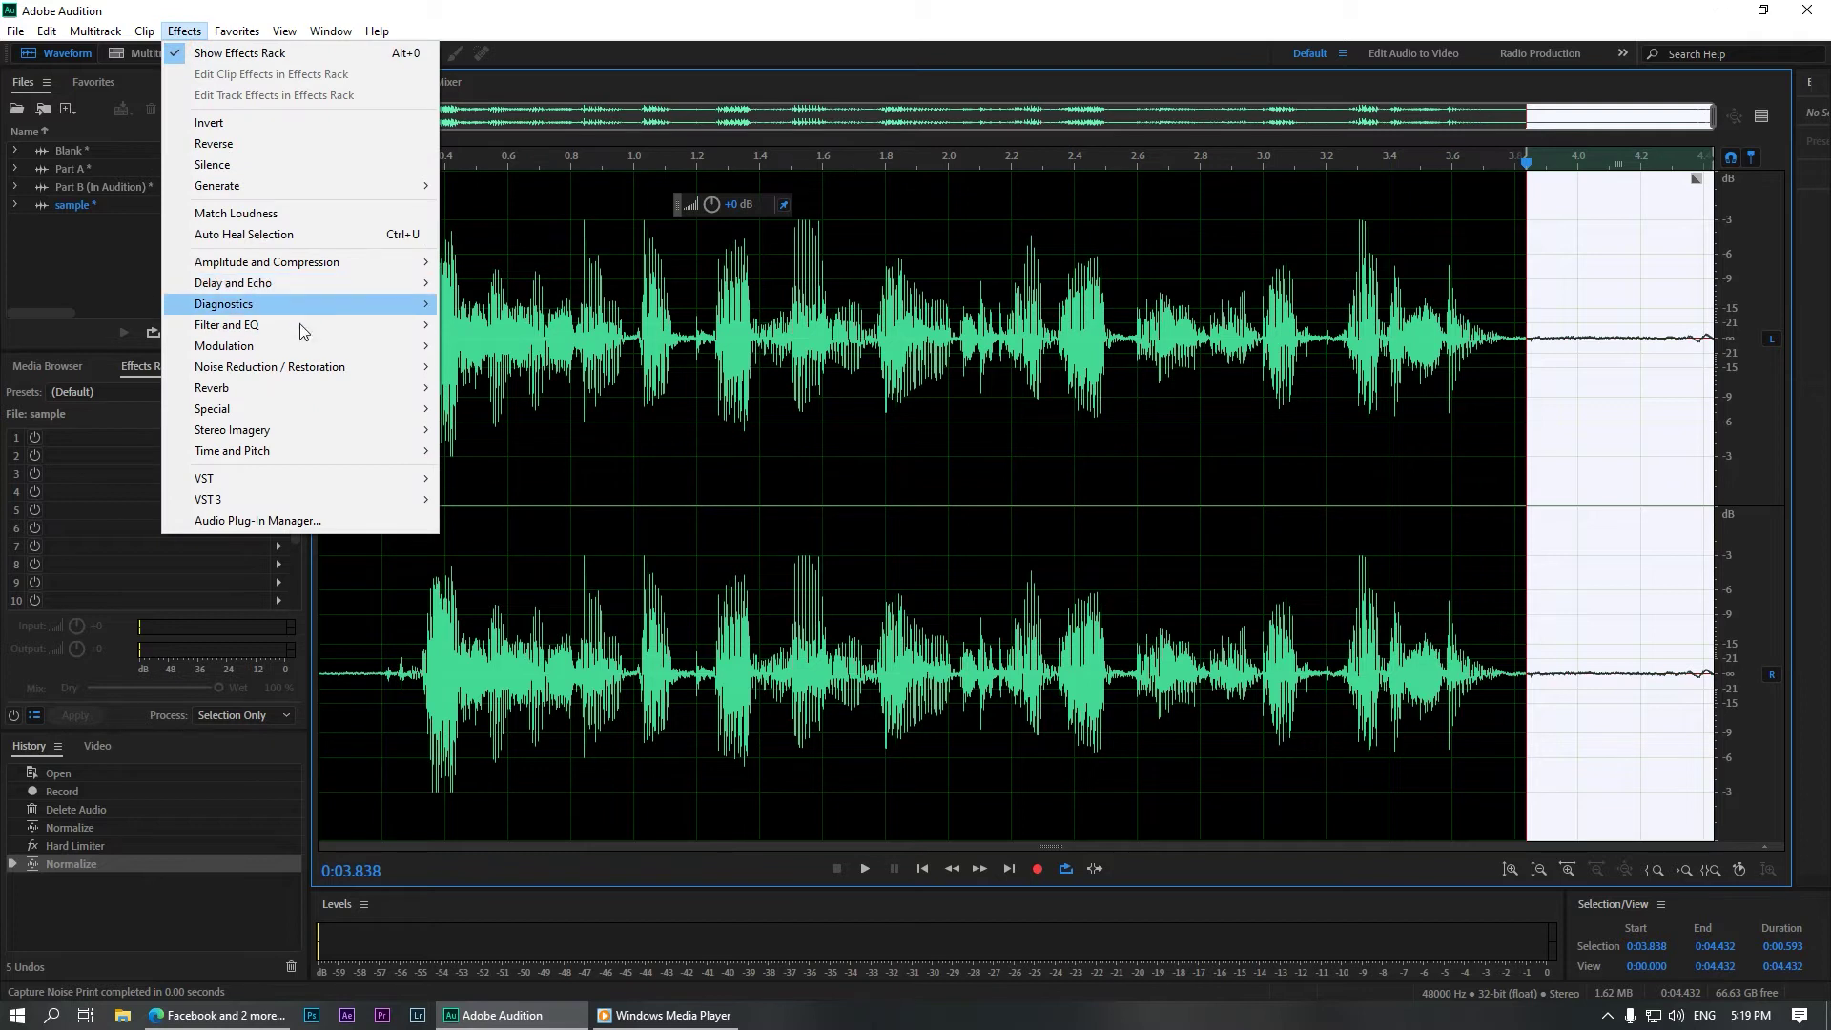
pyautogui.moveTo(301, 369)
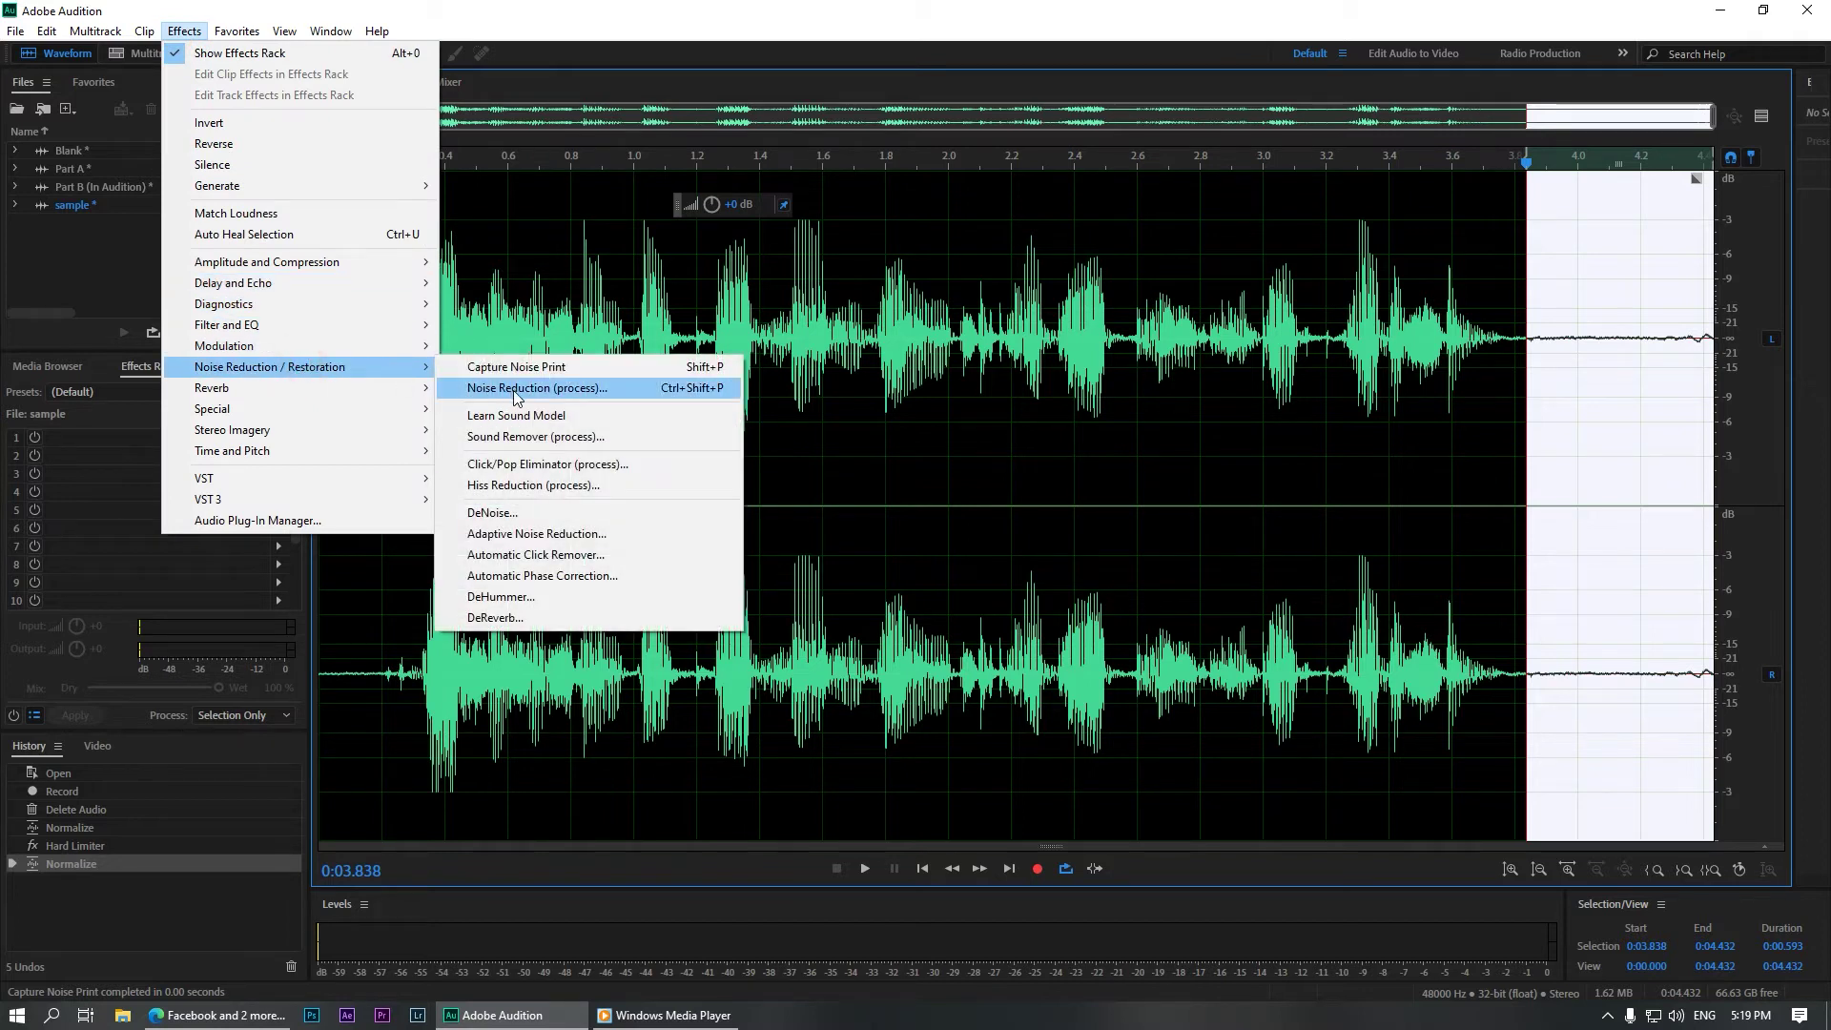
pyautogui.click(571, 391)
pyautogui.moveTo(1381, 227); pyautogui.dragTo(1204, 171)
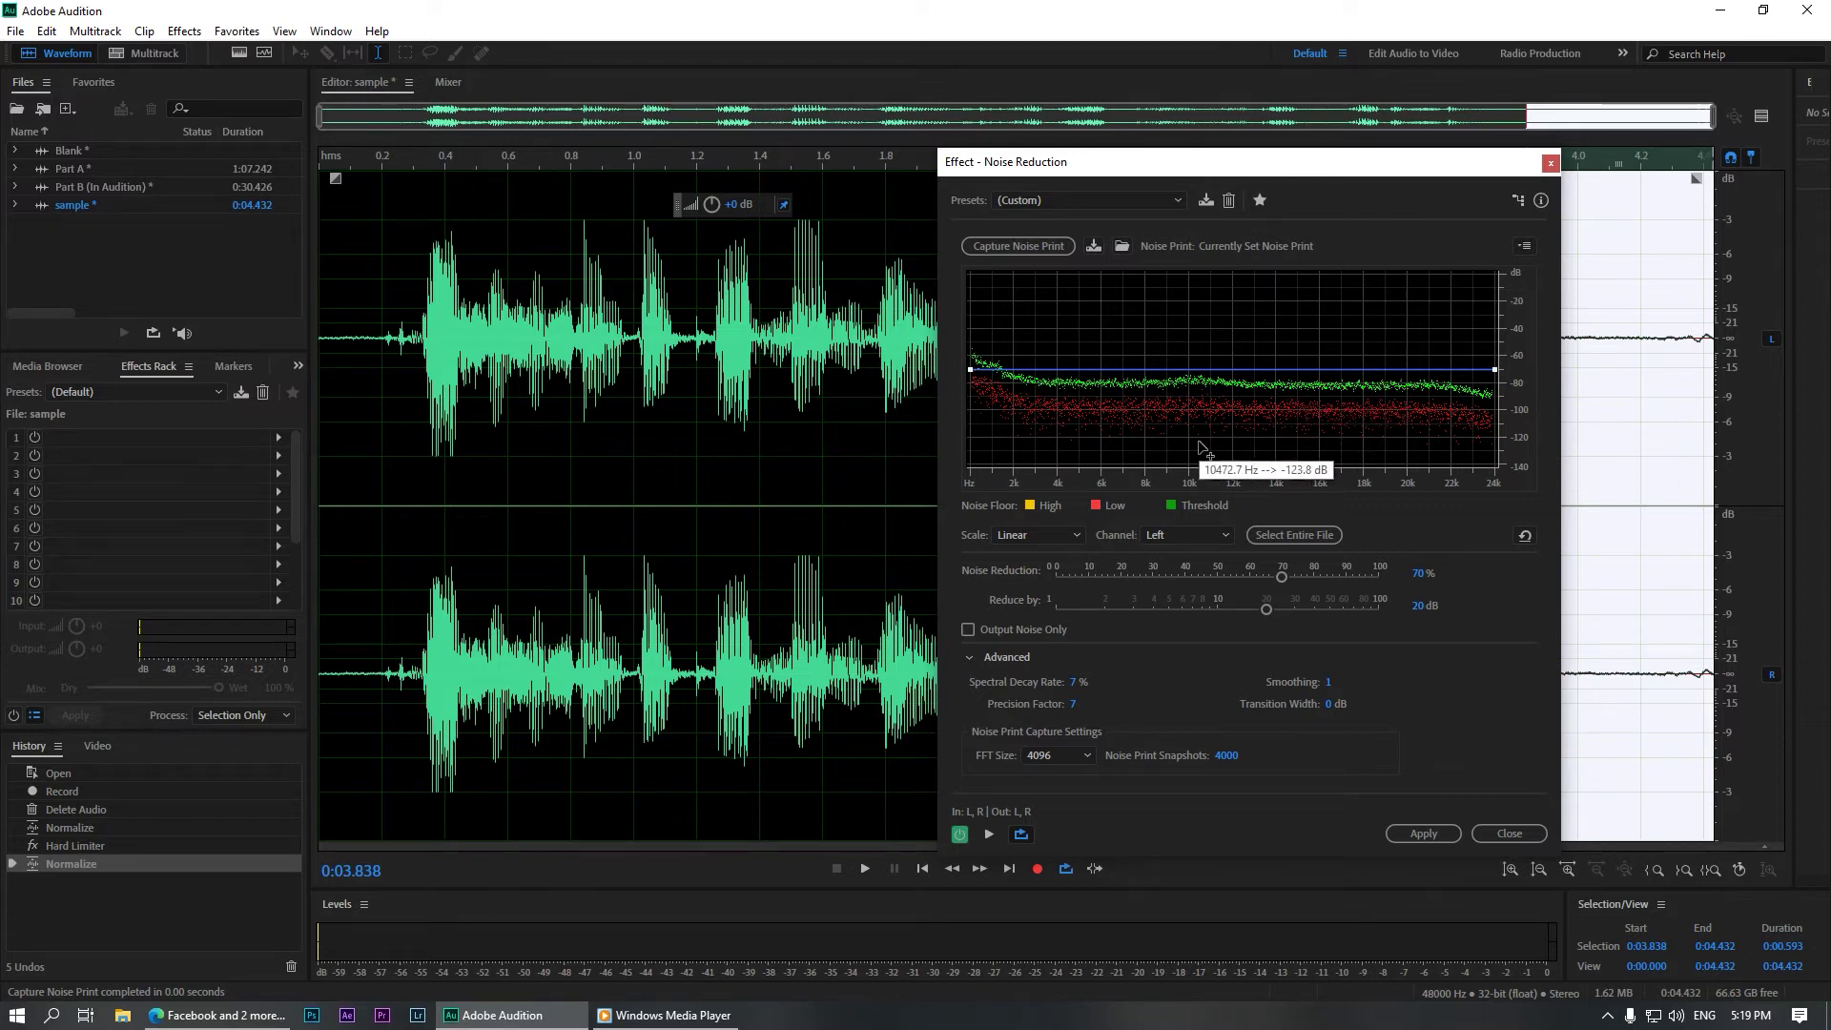
pyautogui.press('space')
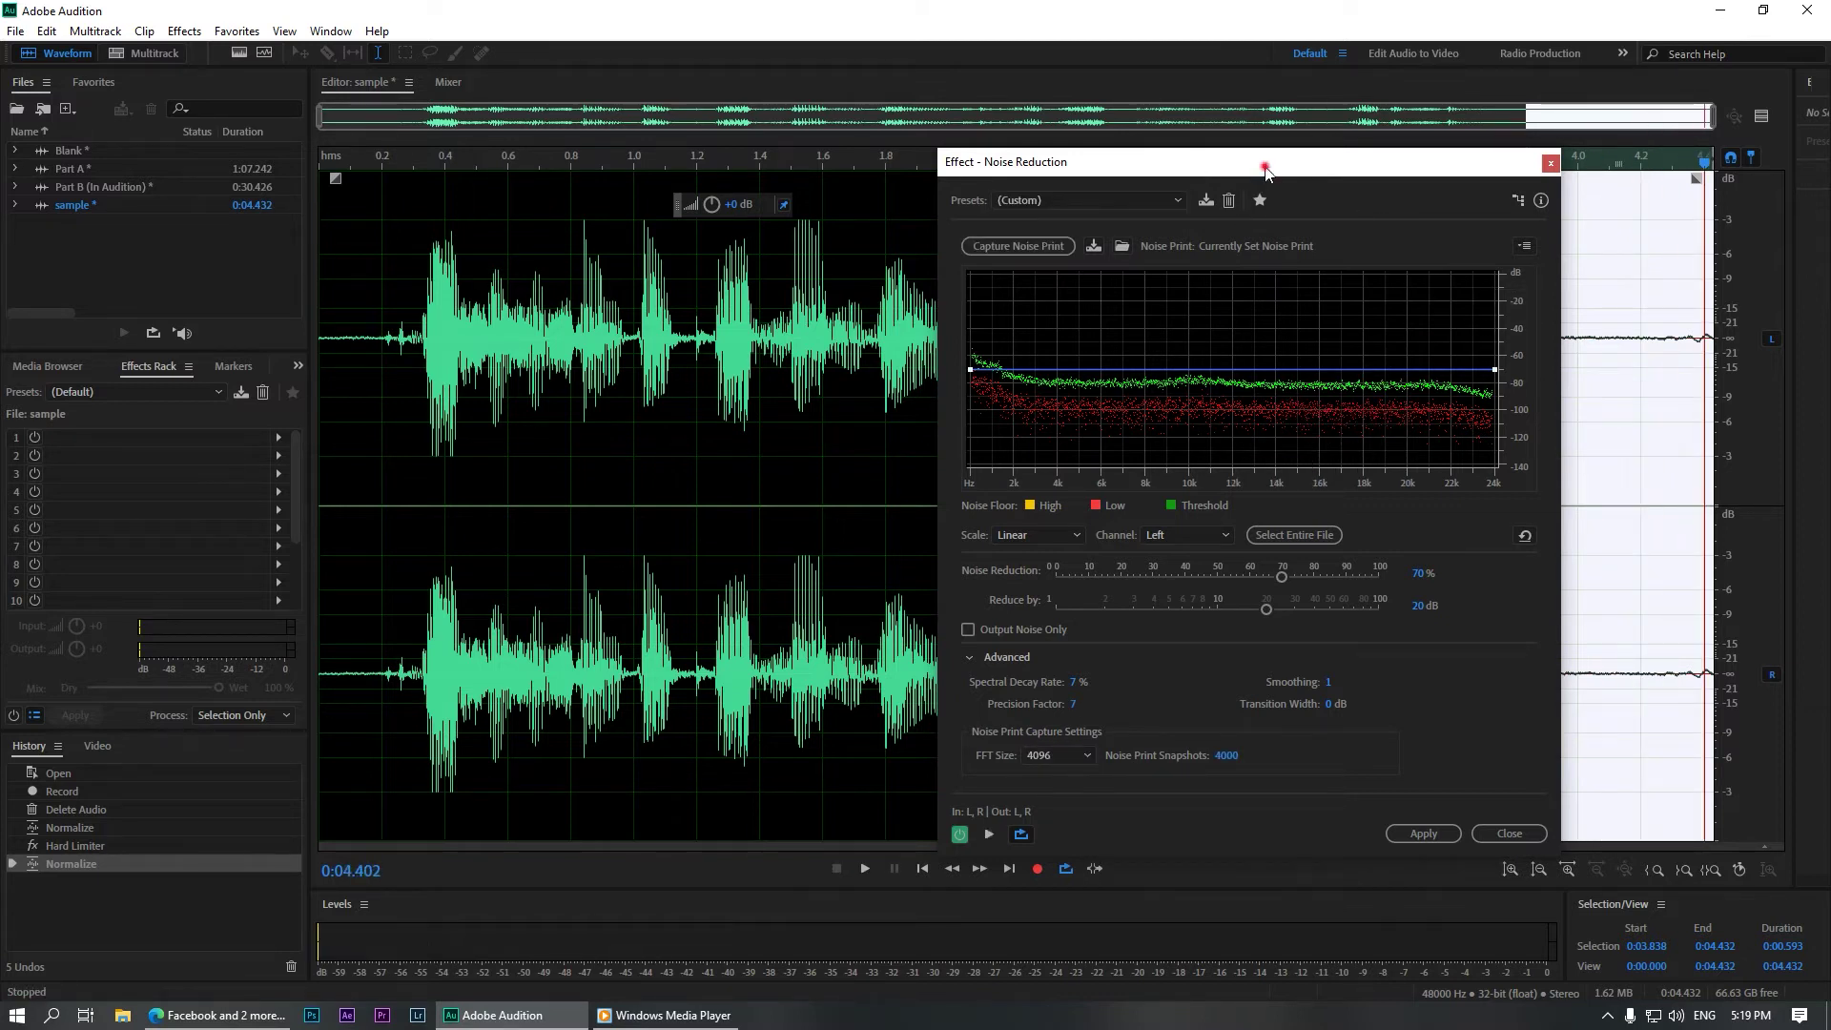
pyautogui.moveTo(1268, 164); pyautogui.dragTo(1148, 161)
pyautogui.press('space')
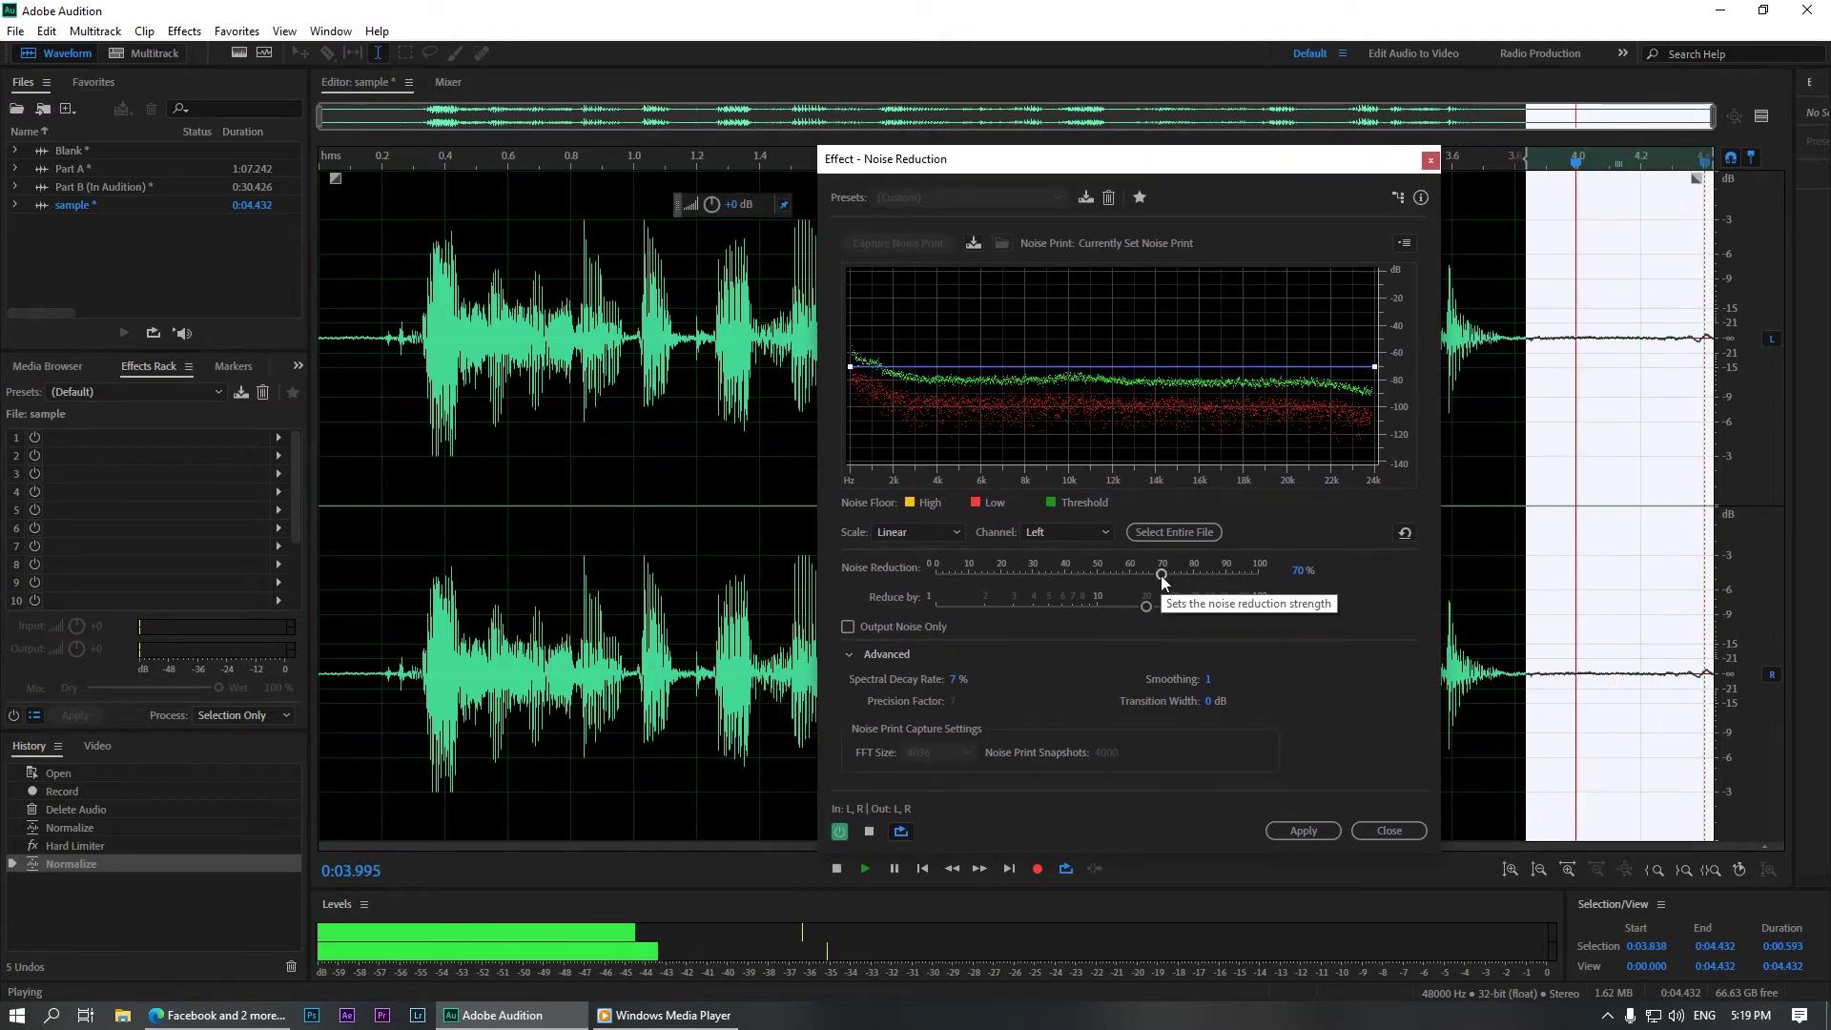
# - Set noise reduction to 79% and Reduce by to 21 dB, then apply it to the whole clip
pyautogui.moveTo(1161, 575)
pyautogui.mouseDown()
pyautogui.moveTo(1192, 575)
pyautogui.moveTo(1152, 604)
pyautogui.mouseUp()
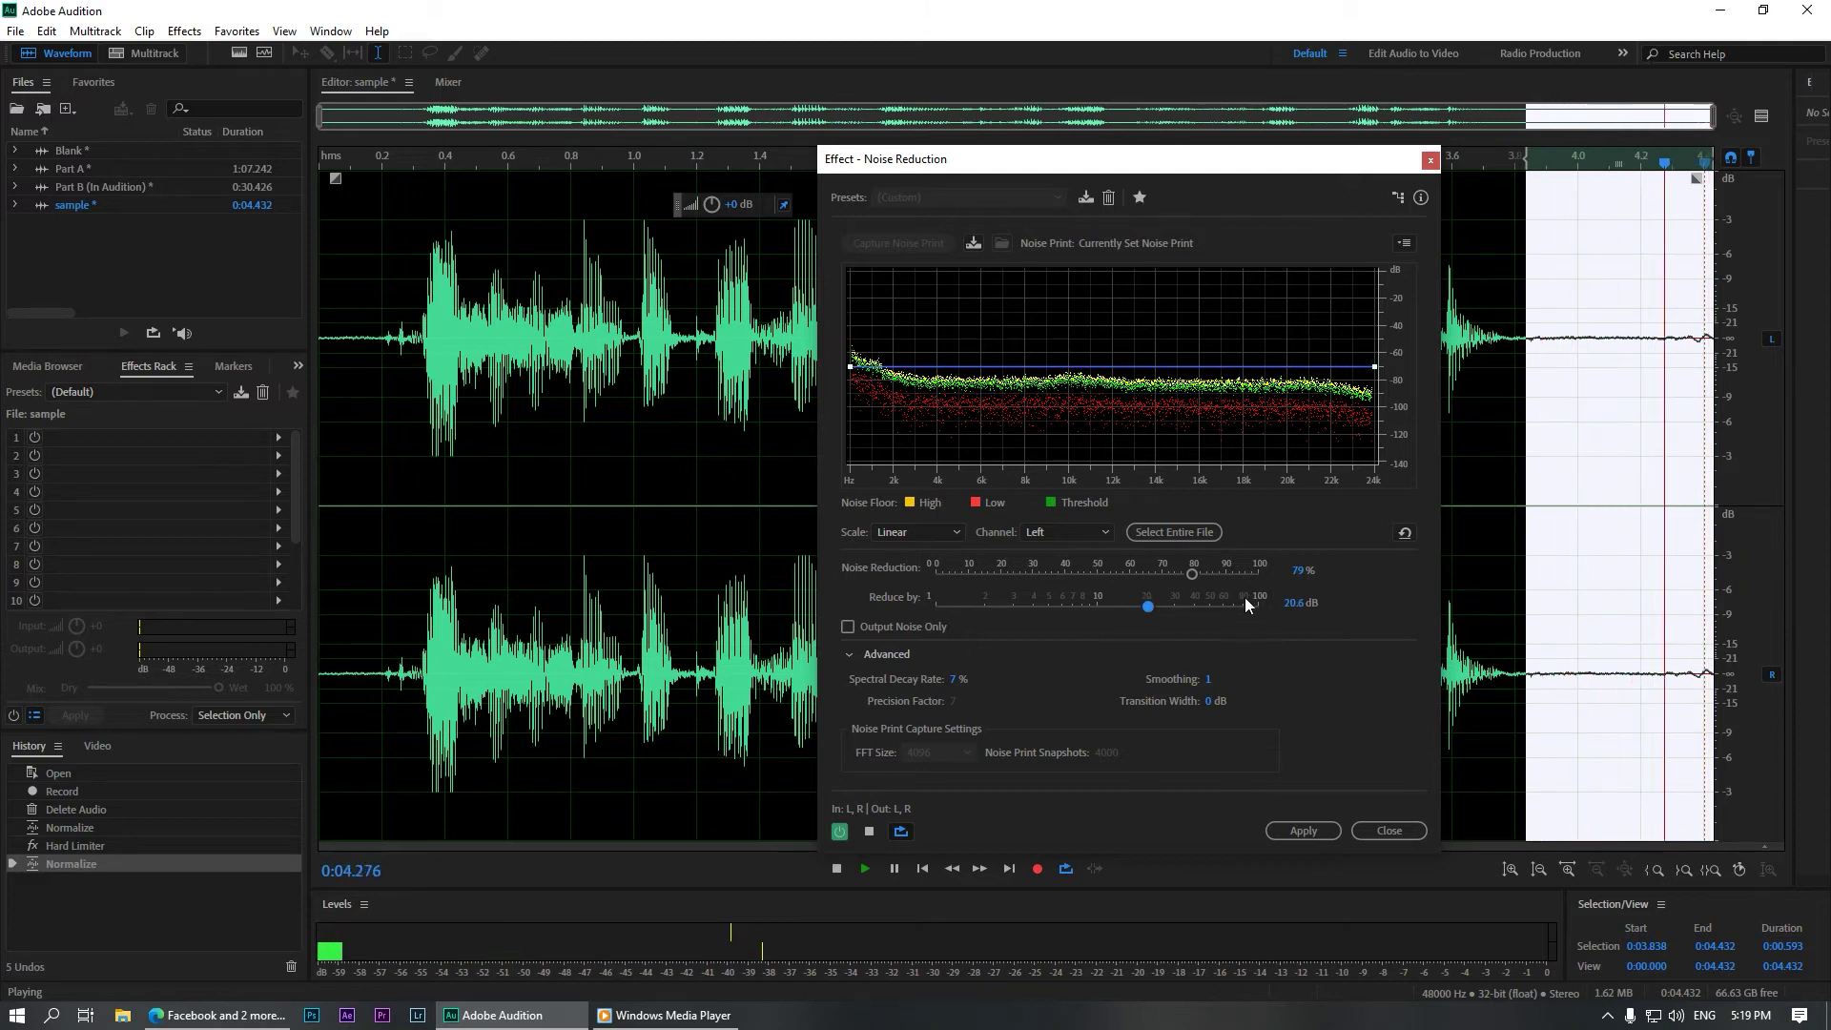
pyautogui.click(1294, 603)
pyautogui.write('31')
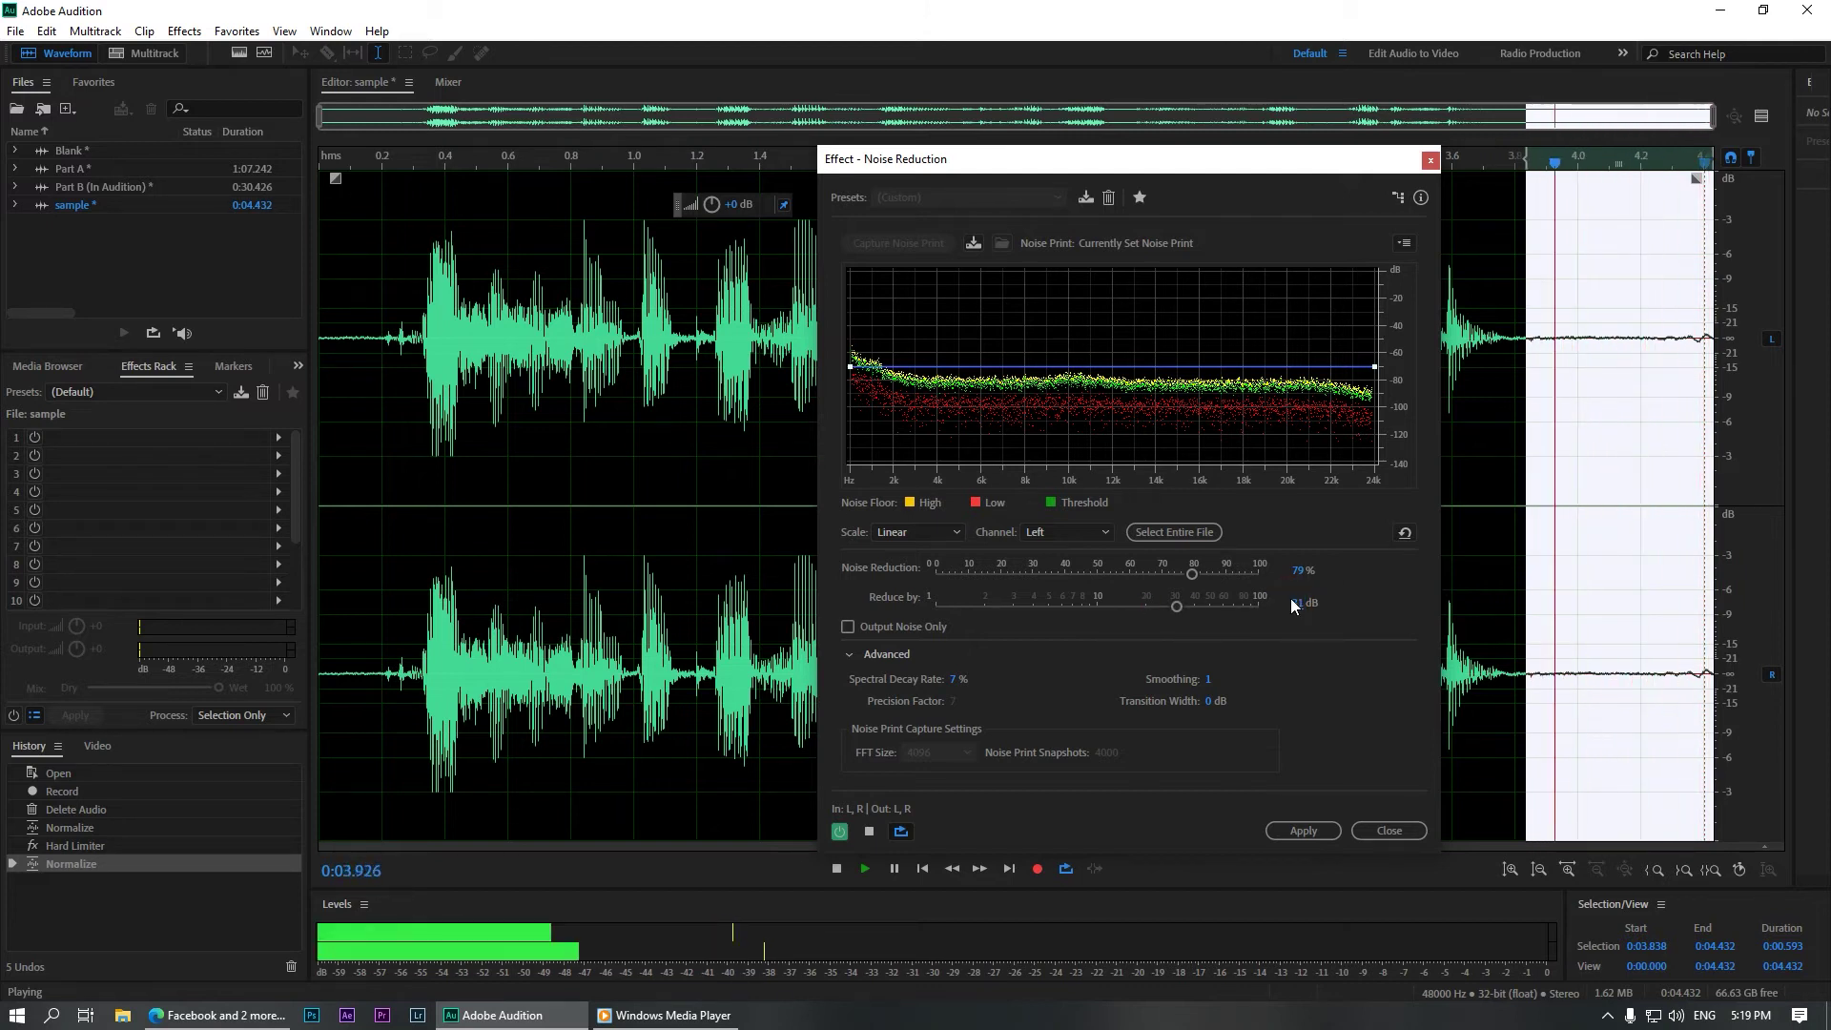
pyautogui.press('Return')
pyautogui.click(1295, 601)
pyautogui.write('21')
pyautogui.press('Return')
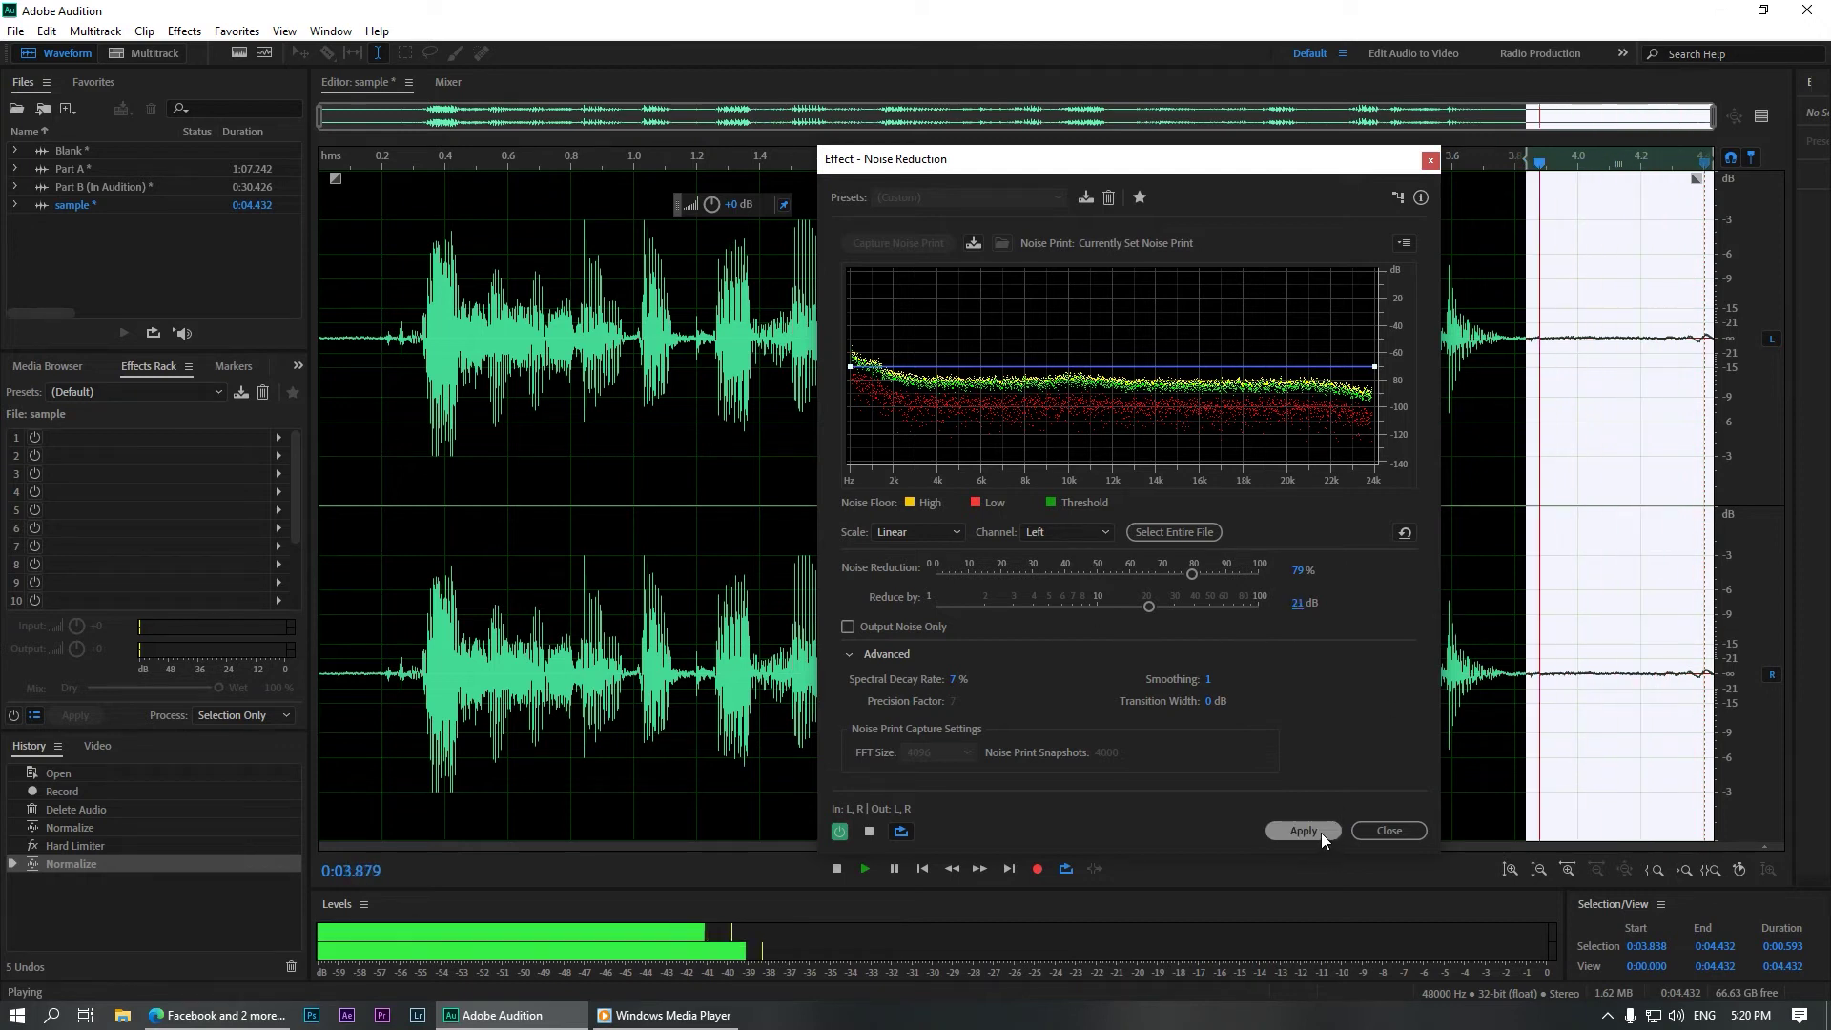
pyautogui.click(653, 362)
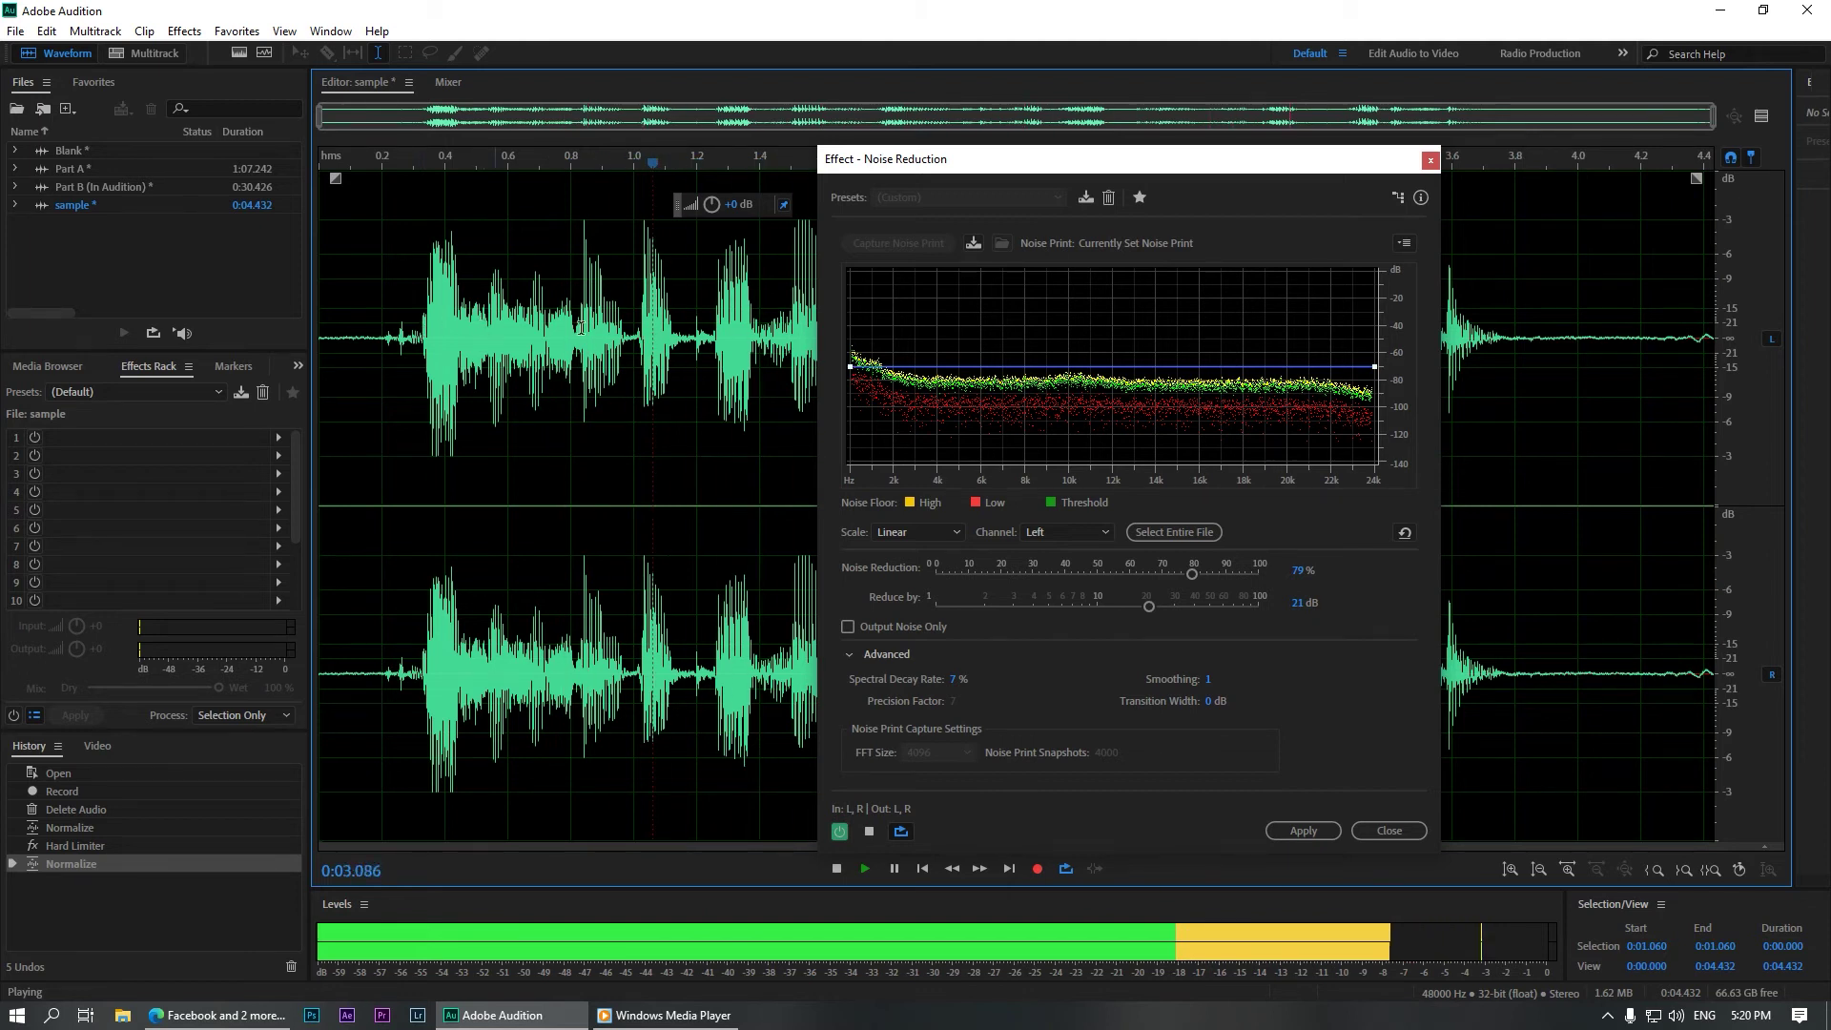
pyautogui.click(1291, 828)
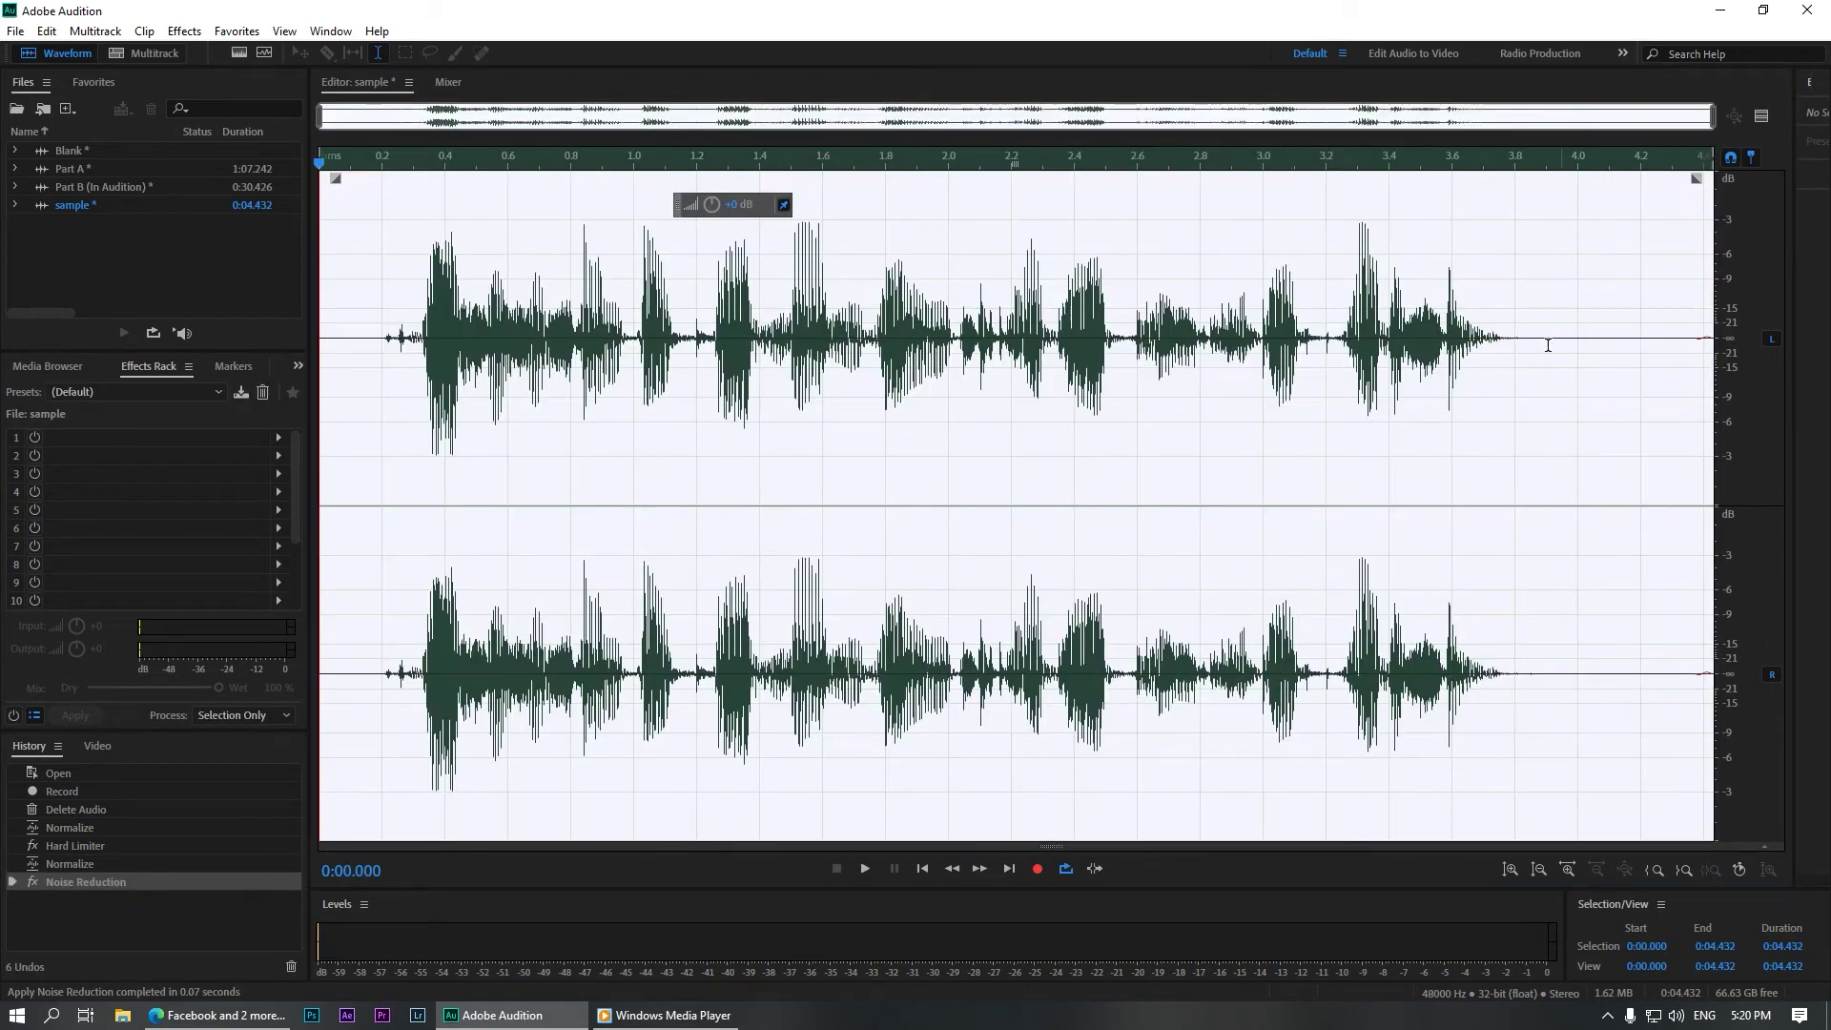
# - Move the playhead to 0:01.754 and bring up the effects list for rack slot 1
pyautogui.moveTo(1531, 336); pyautogui.dragTo(1722, 334)
pyautogui.click(1588, 337)
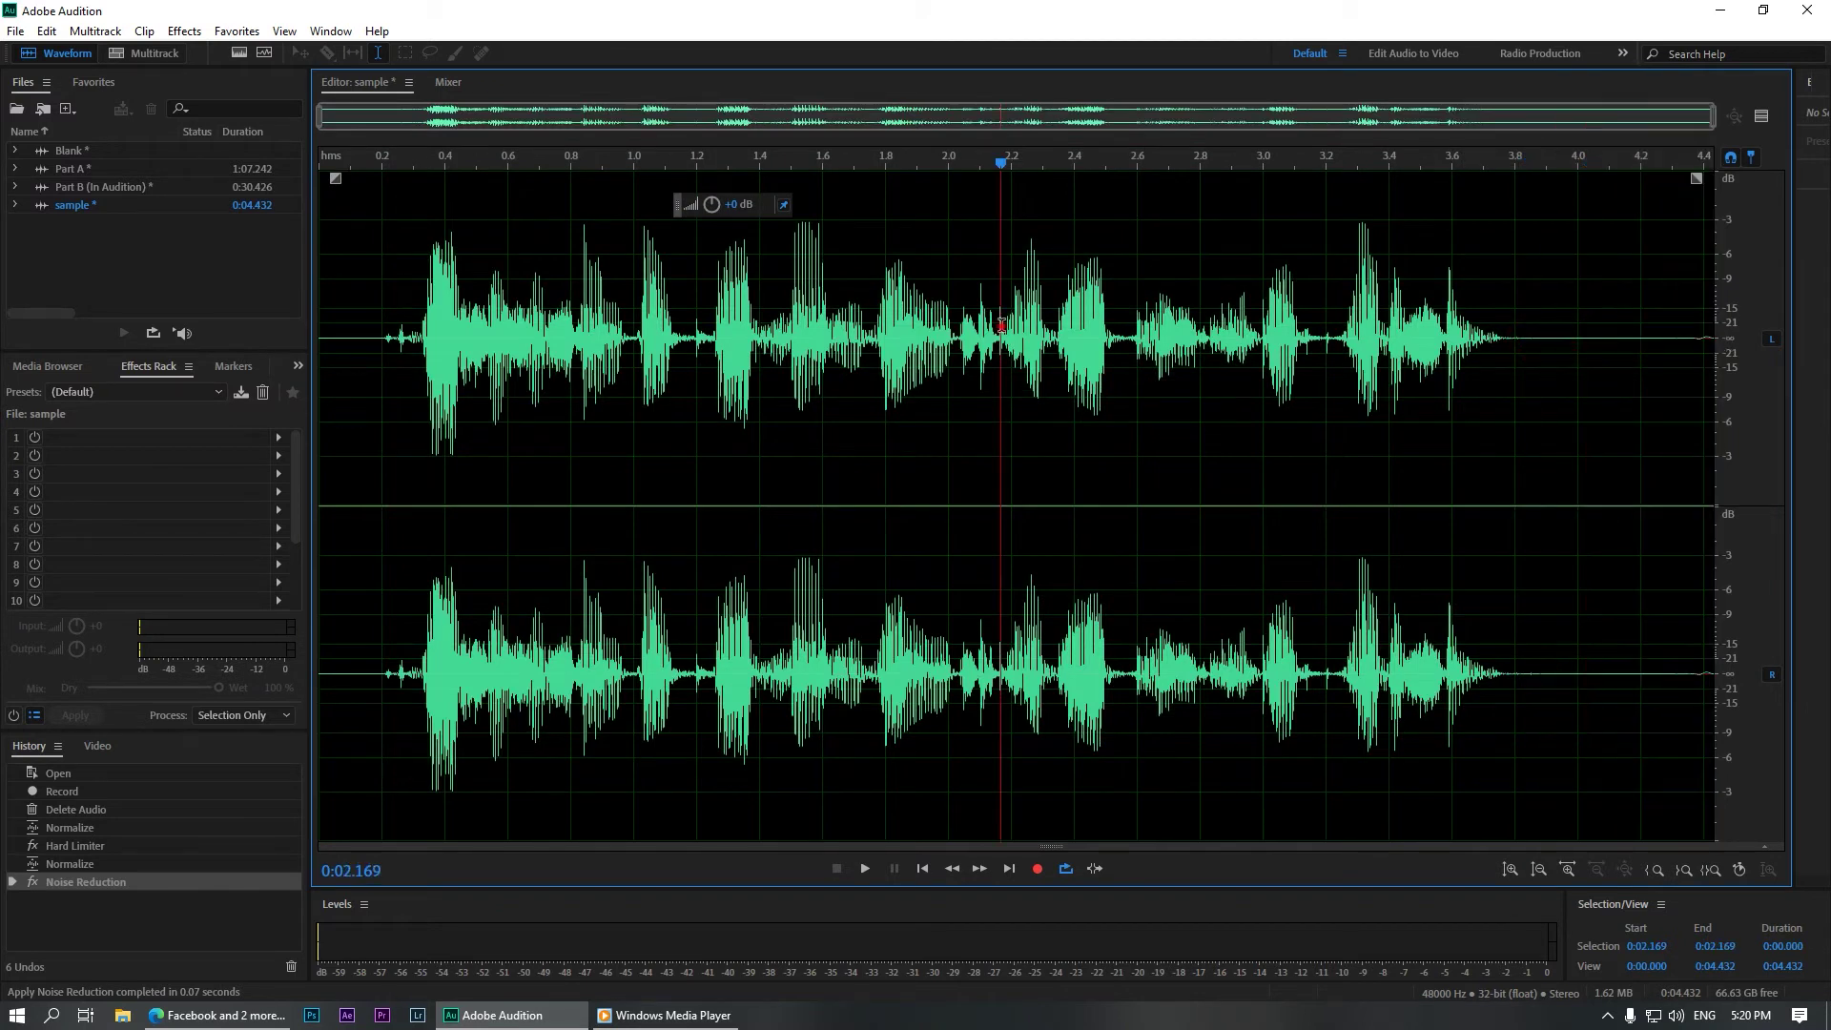
pyautogui.click(871, 353)
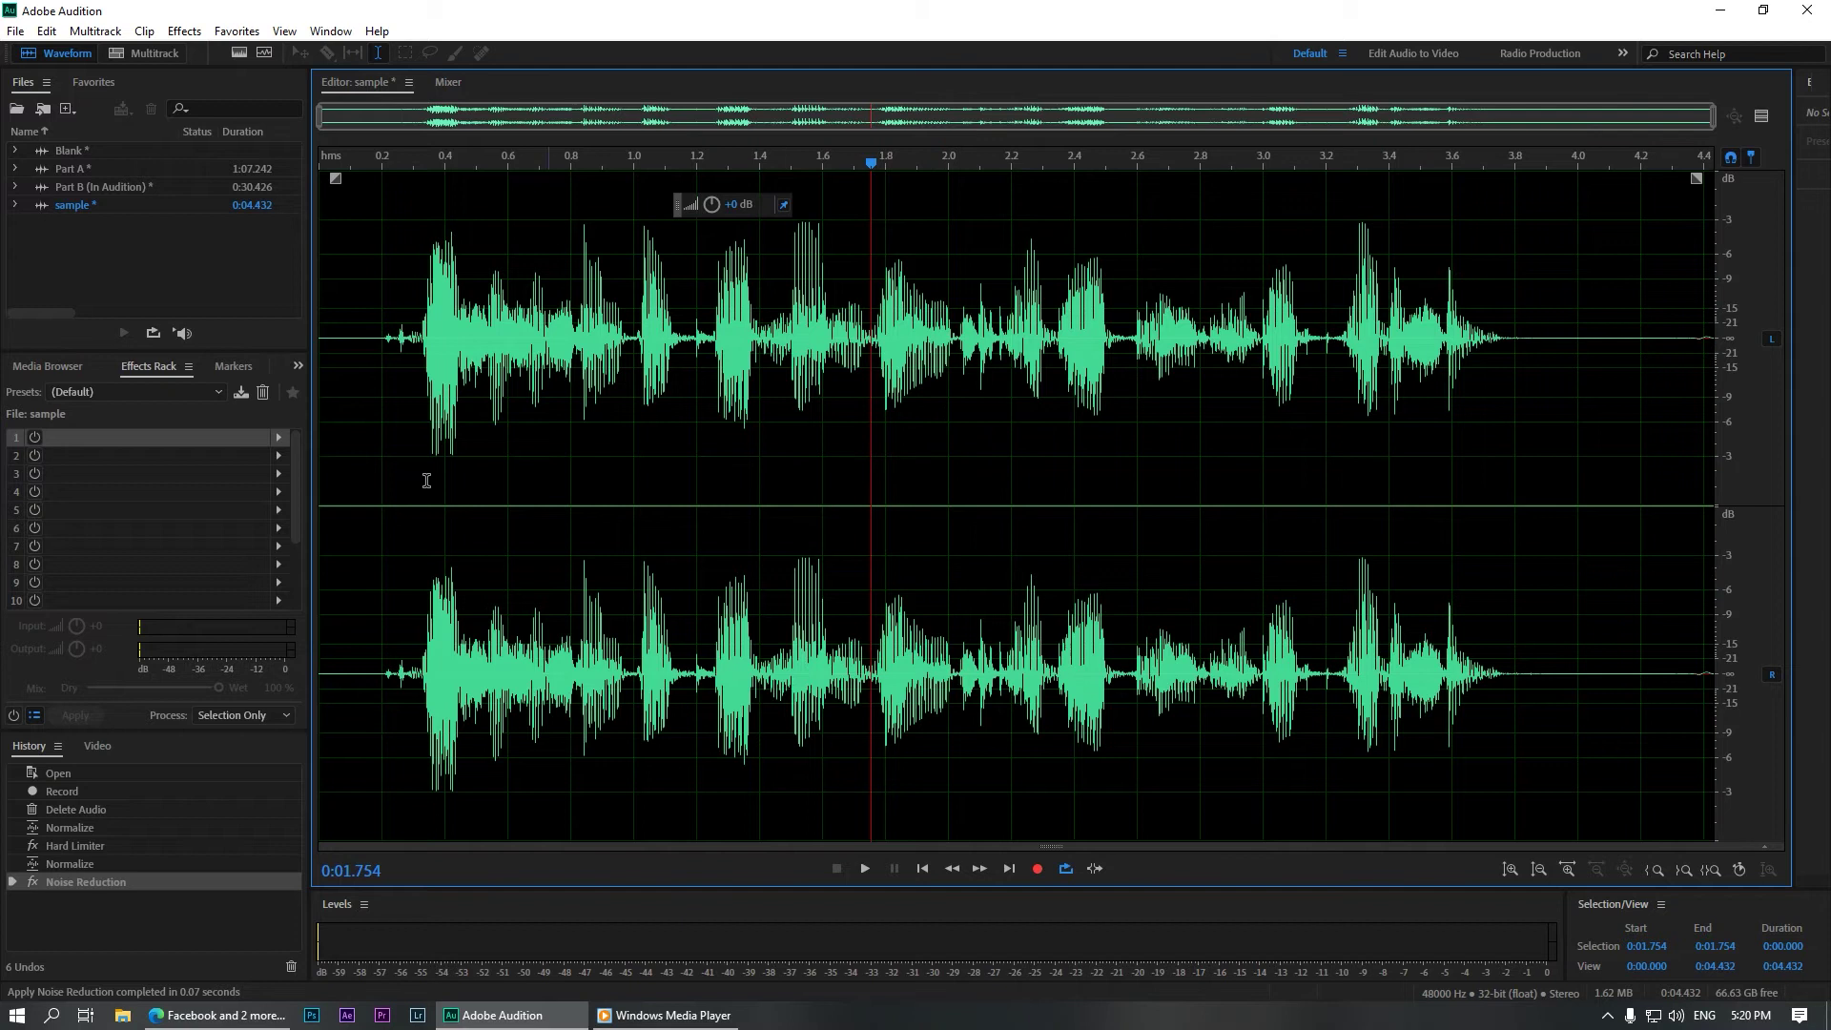
pyautogui.click(279, 437)
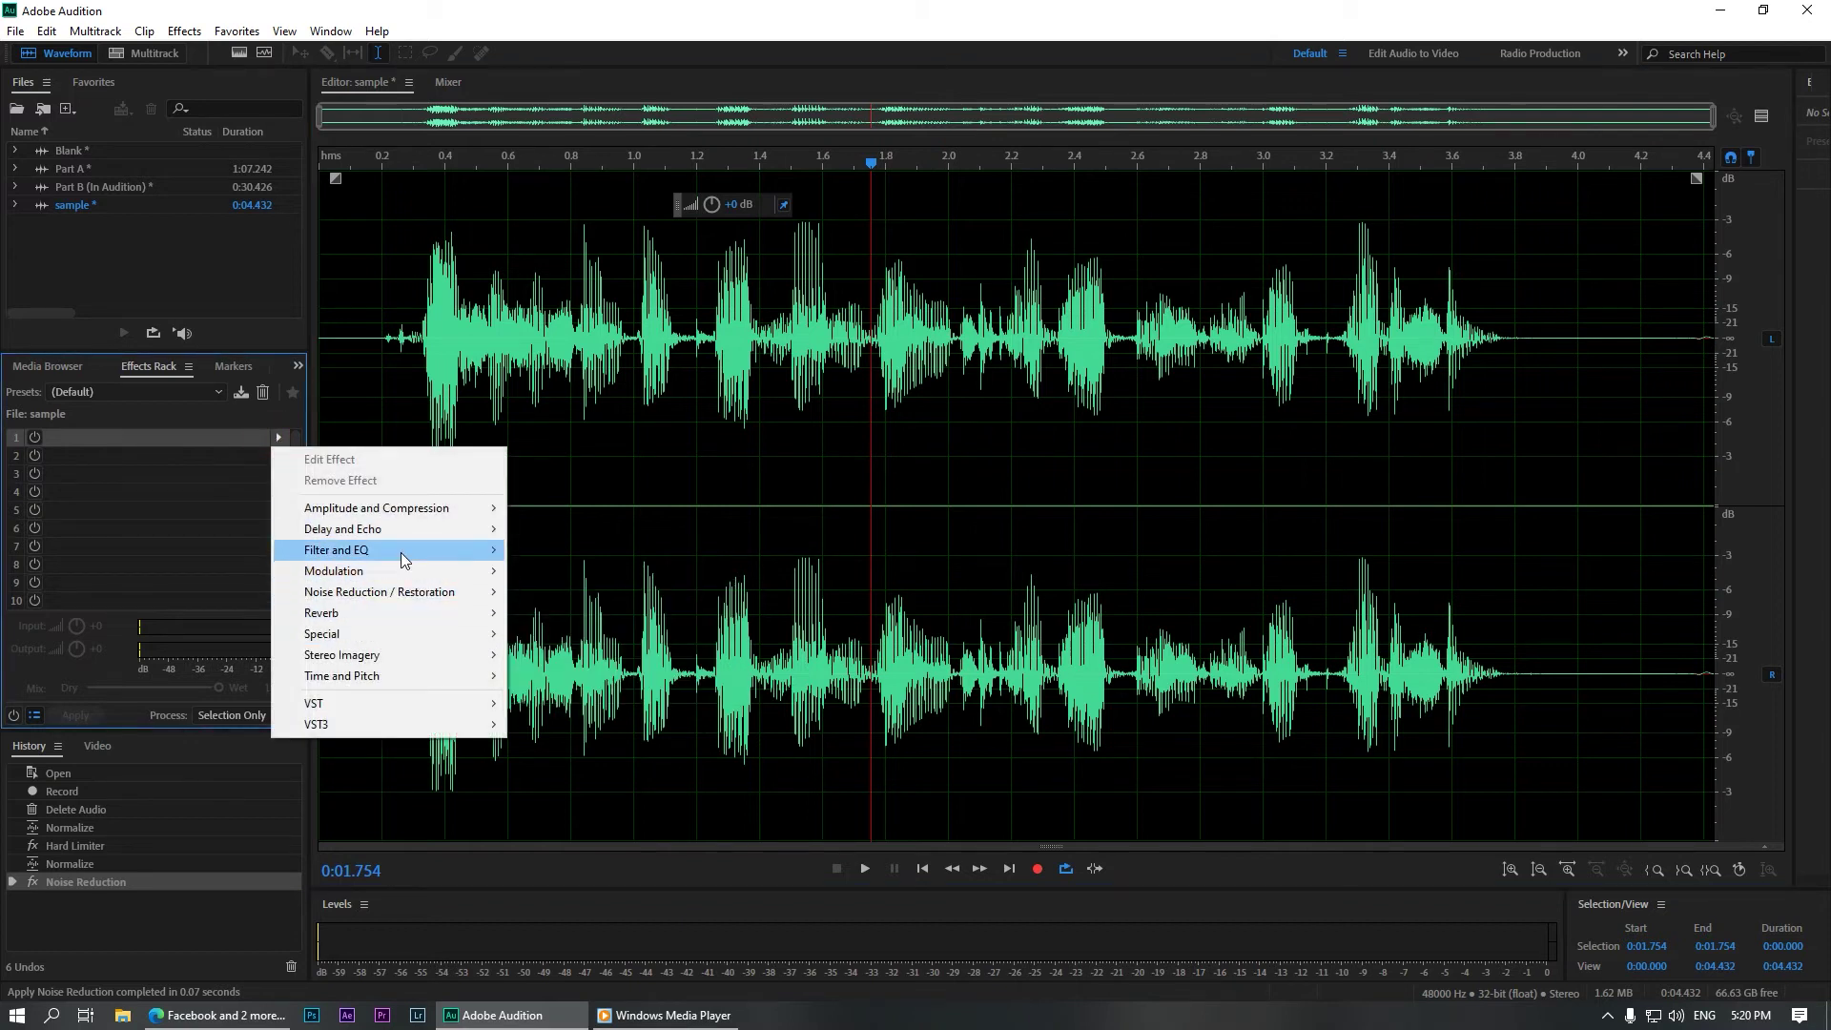
# - Add a Parametric Equalizer with the Loudness Maximizer preset (120 Hz +3 dB, 6000 Hz +6 dB)
pyautogui.moveTo(346, 551)
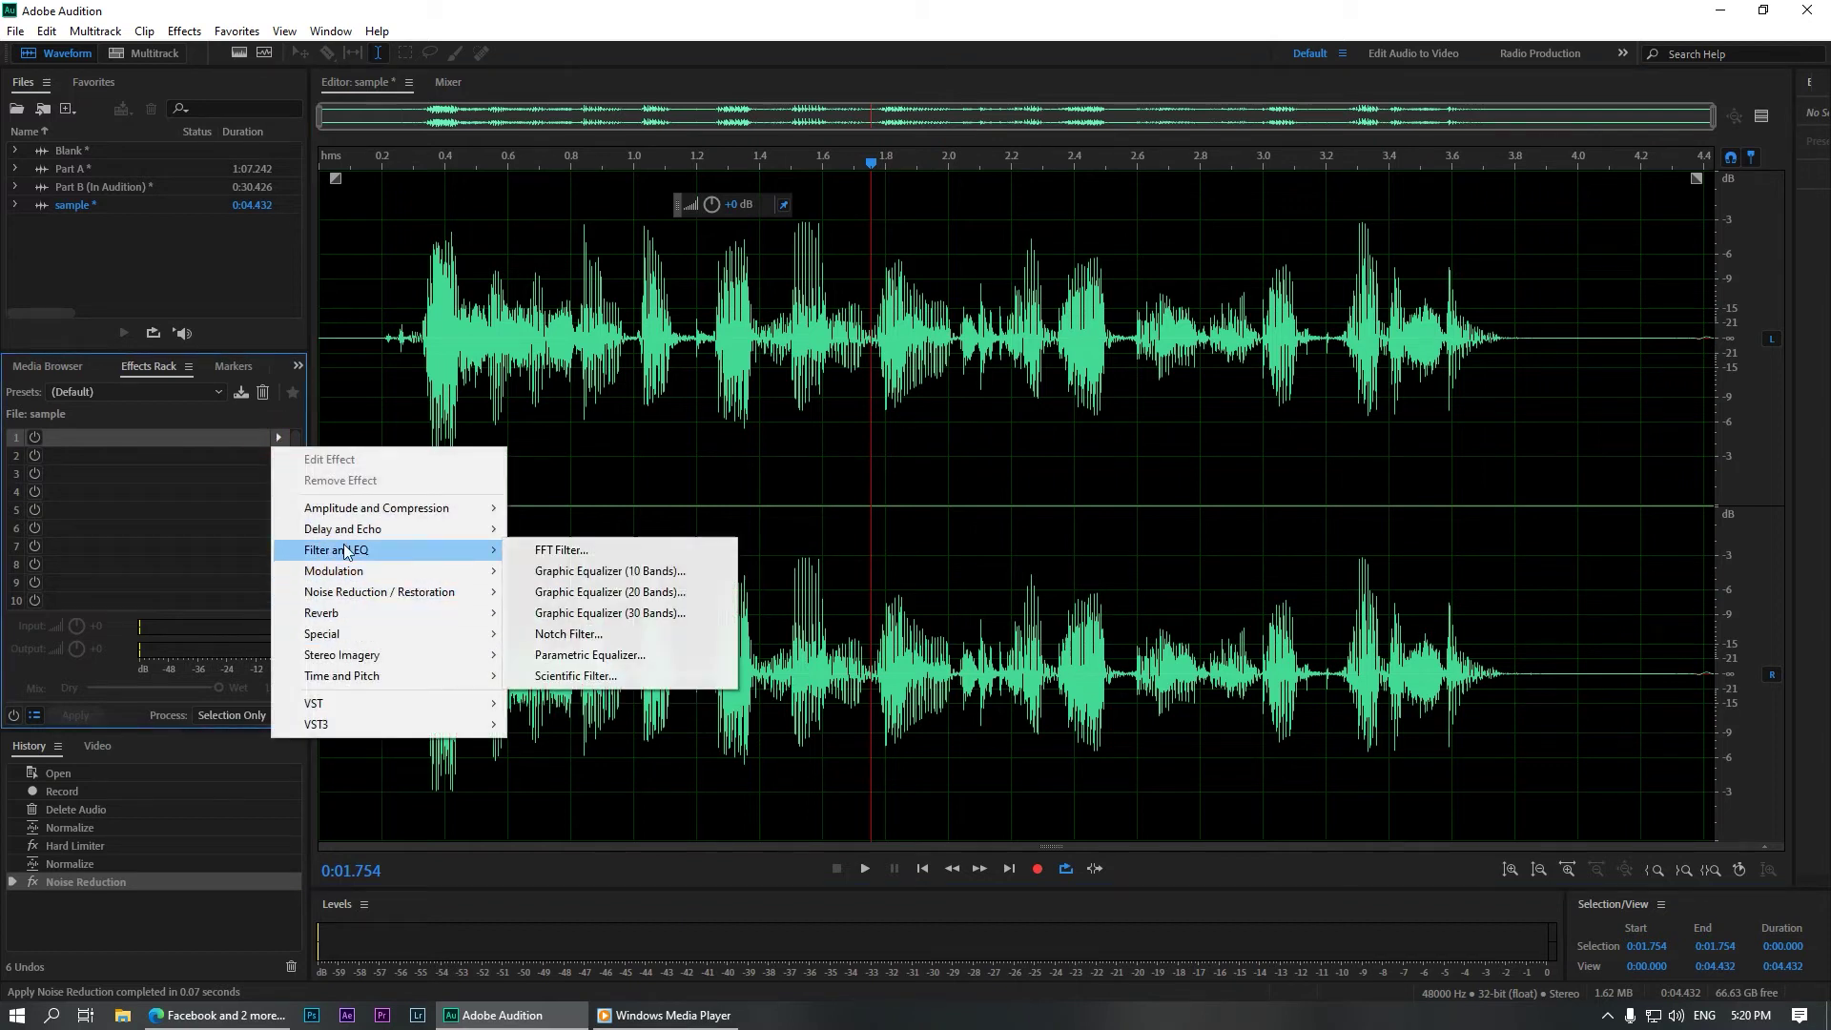
pyautogui.click(644, 662)
pyautogui.click(808, 286)
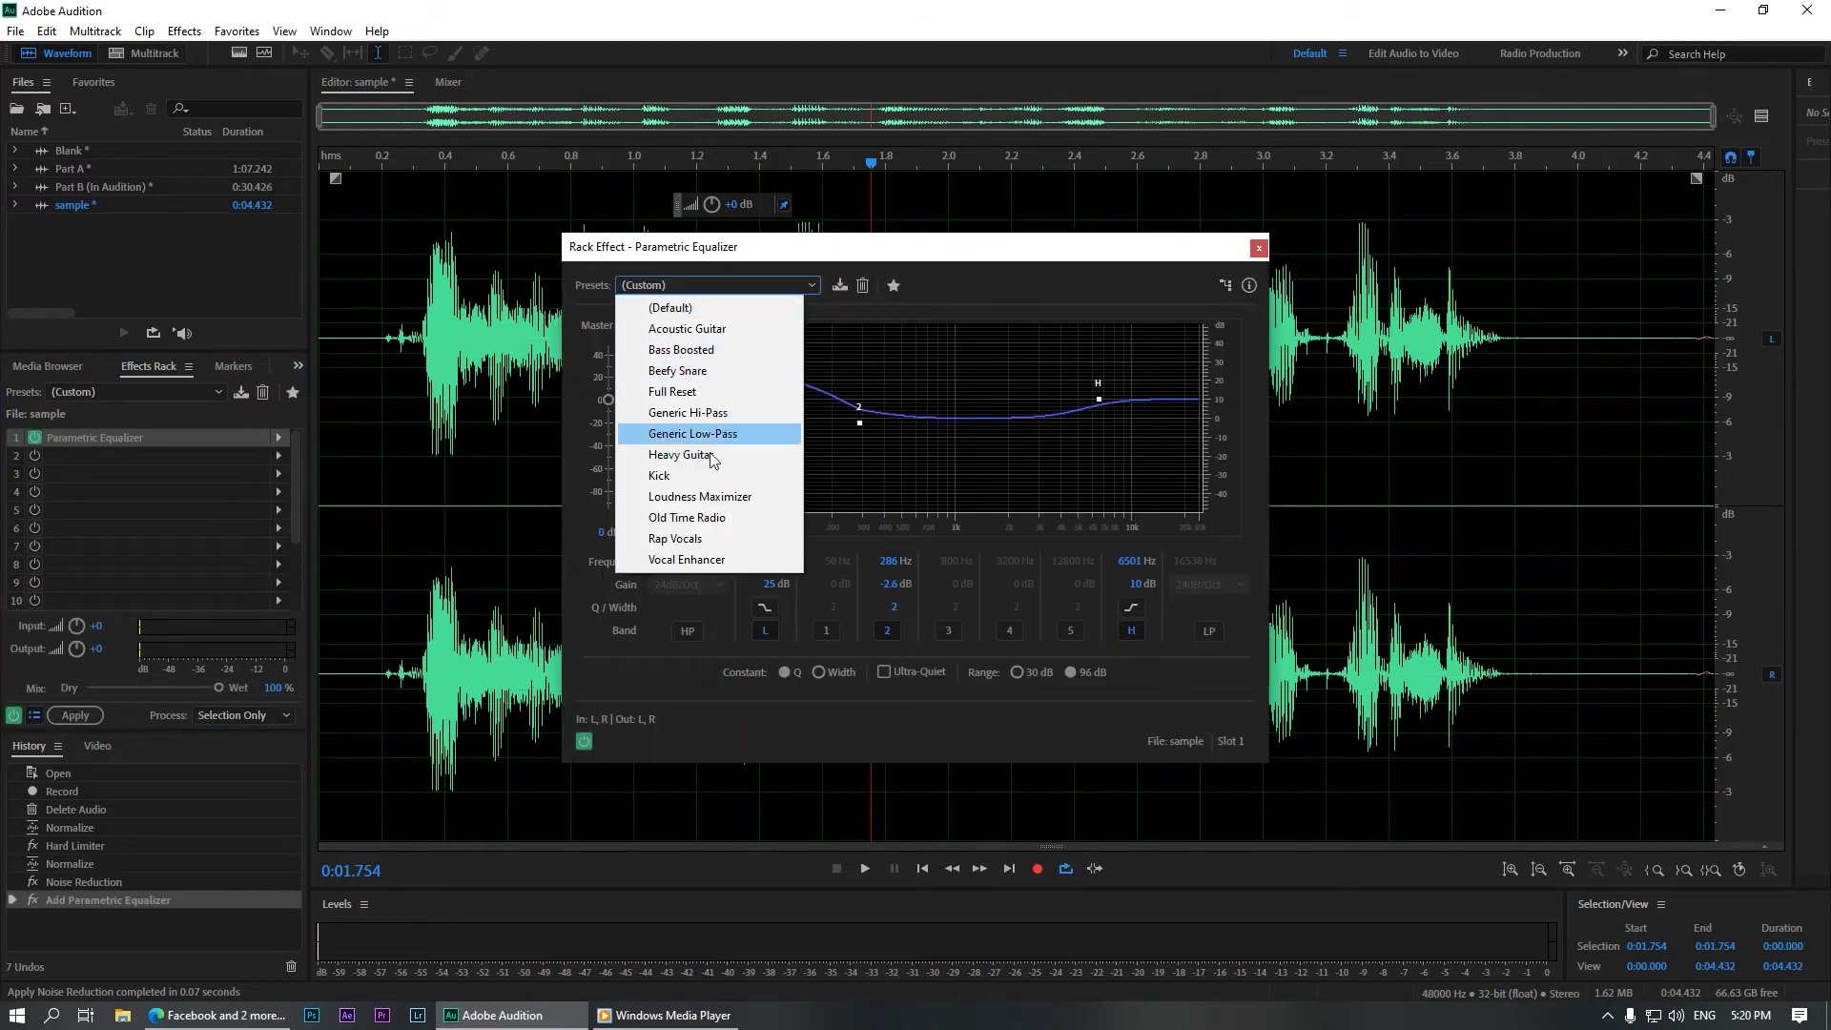
pyautogui.click(682, 498)
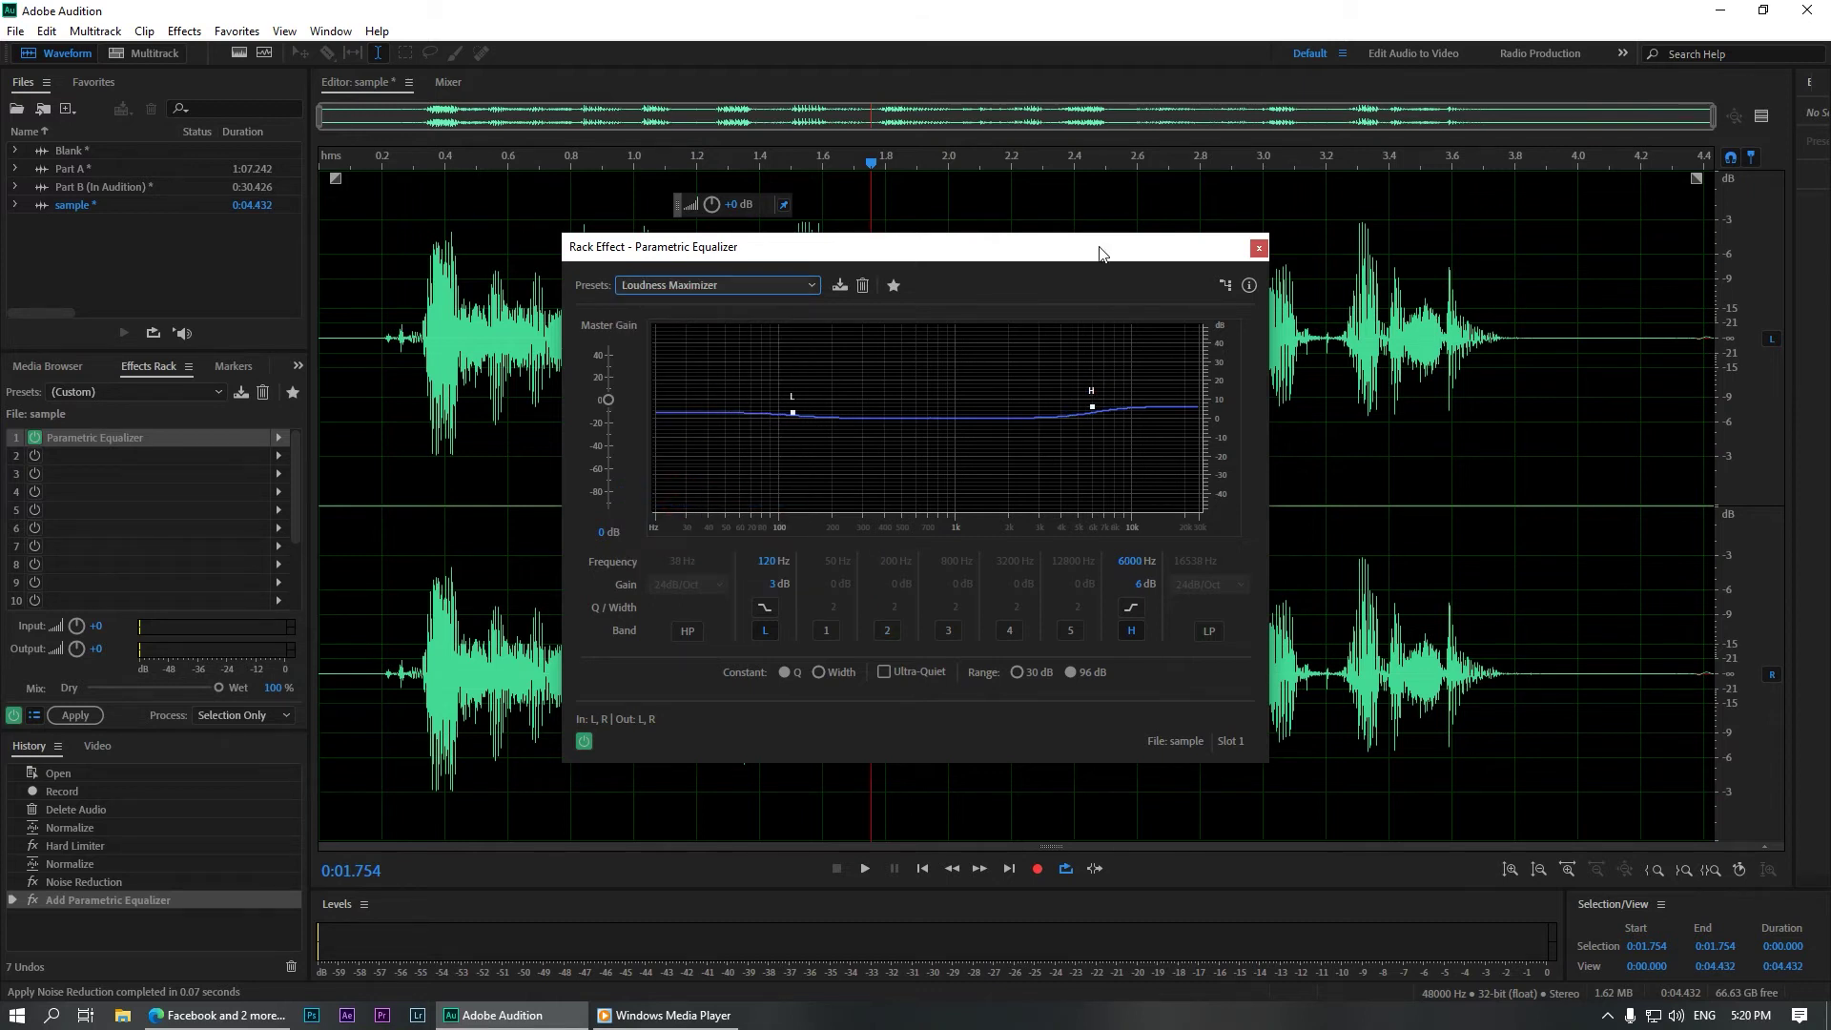
pyautogui.moveTo(1013, 254); pyautogui.dragTo(1261, 254)
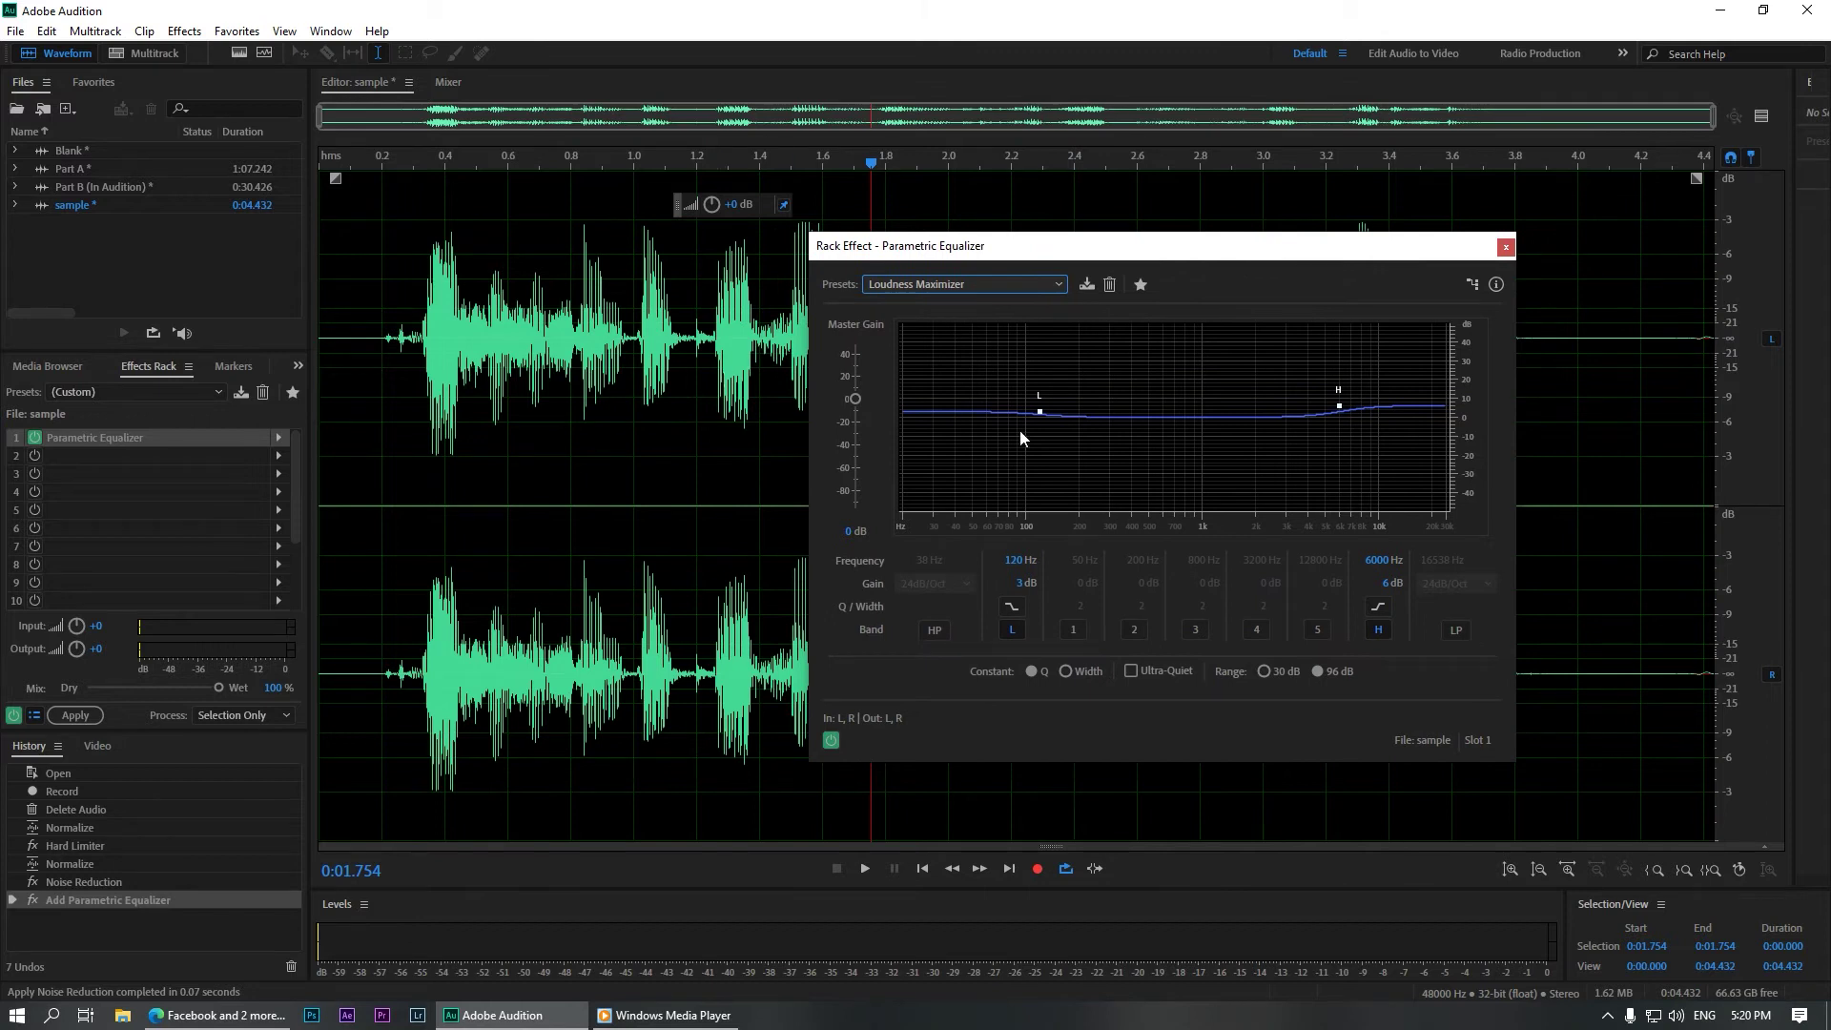
pyautogui.moveTo(1039, 413)
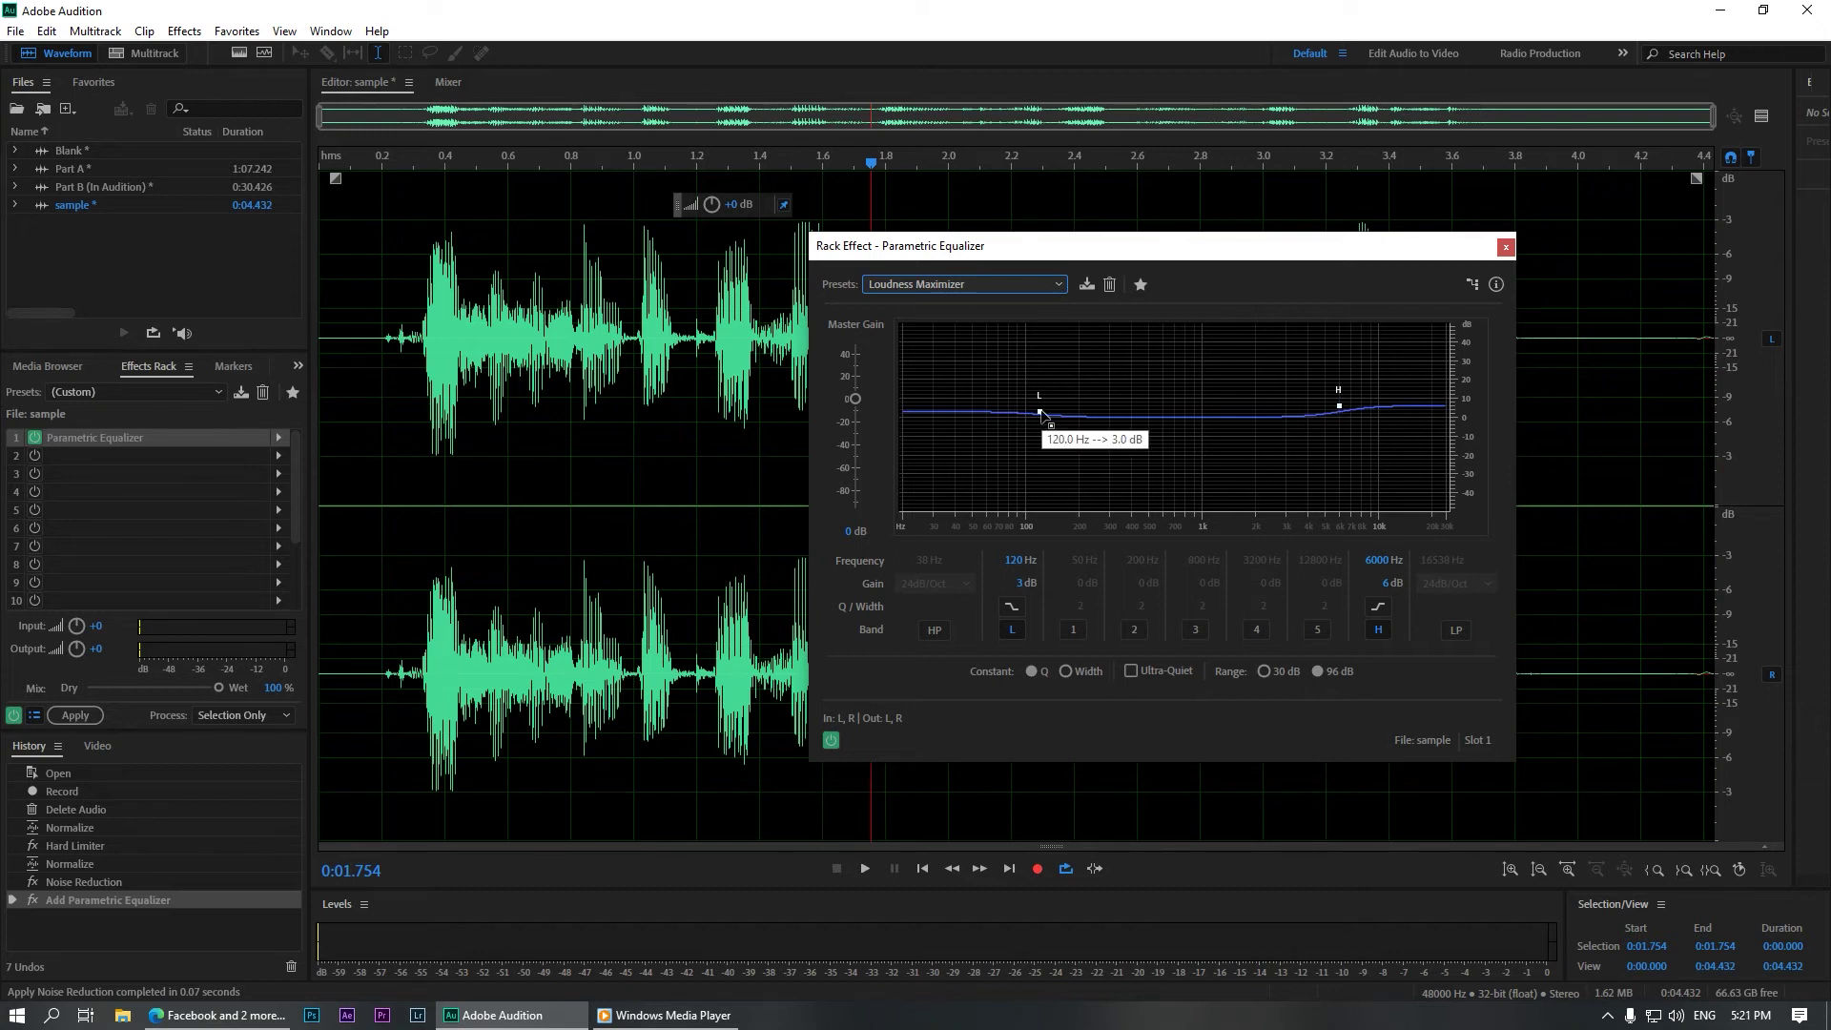
# - Play the clip while boosting the EQ low band and setting the high band to 7.1 dB
pyautogui.click(628, 410)
pyautogui.press('space')
pyautogui.moveTo(1039, 410); pyautogui.dragTo(1041, 394)
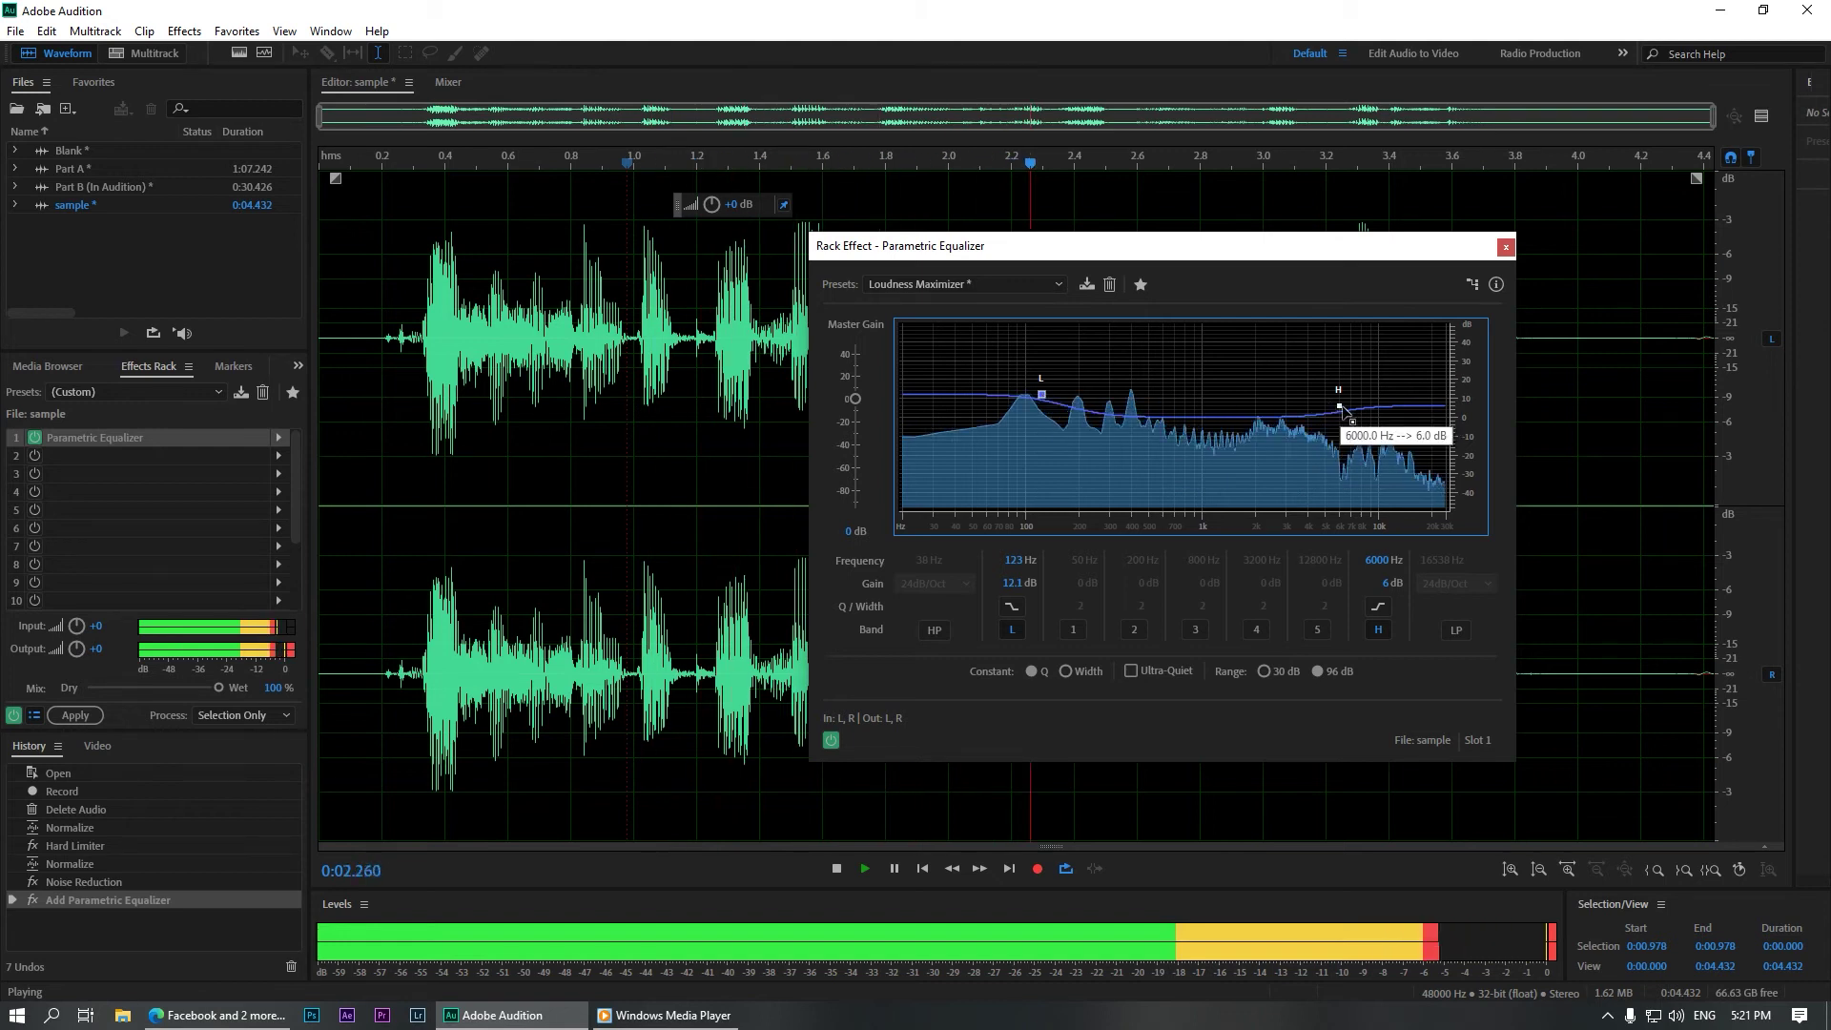
pyautogui.moveTo(1339, 405); pyautogui.dragTo(1342, 393)
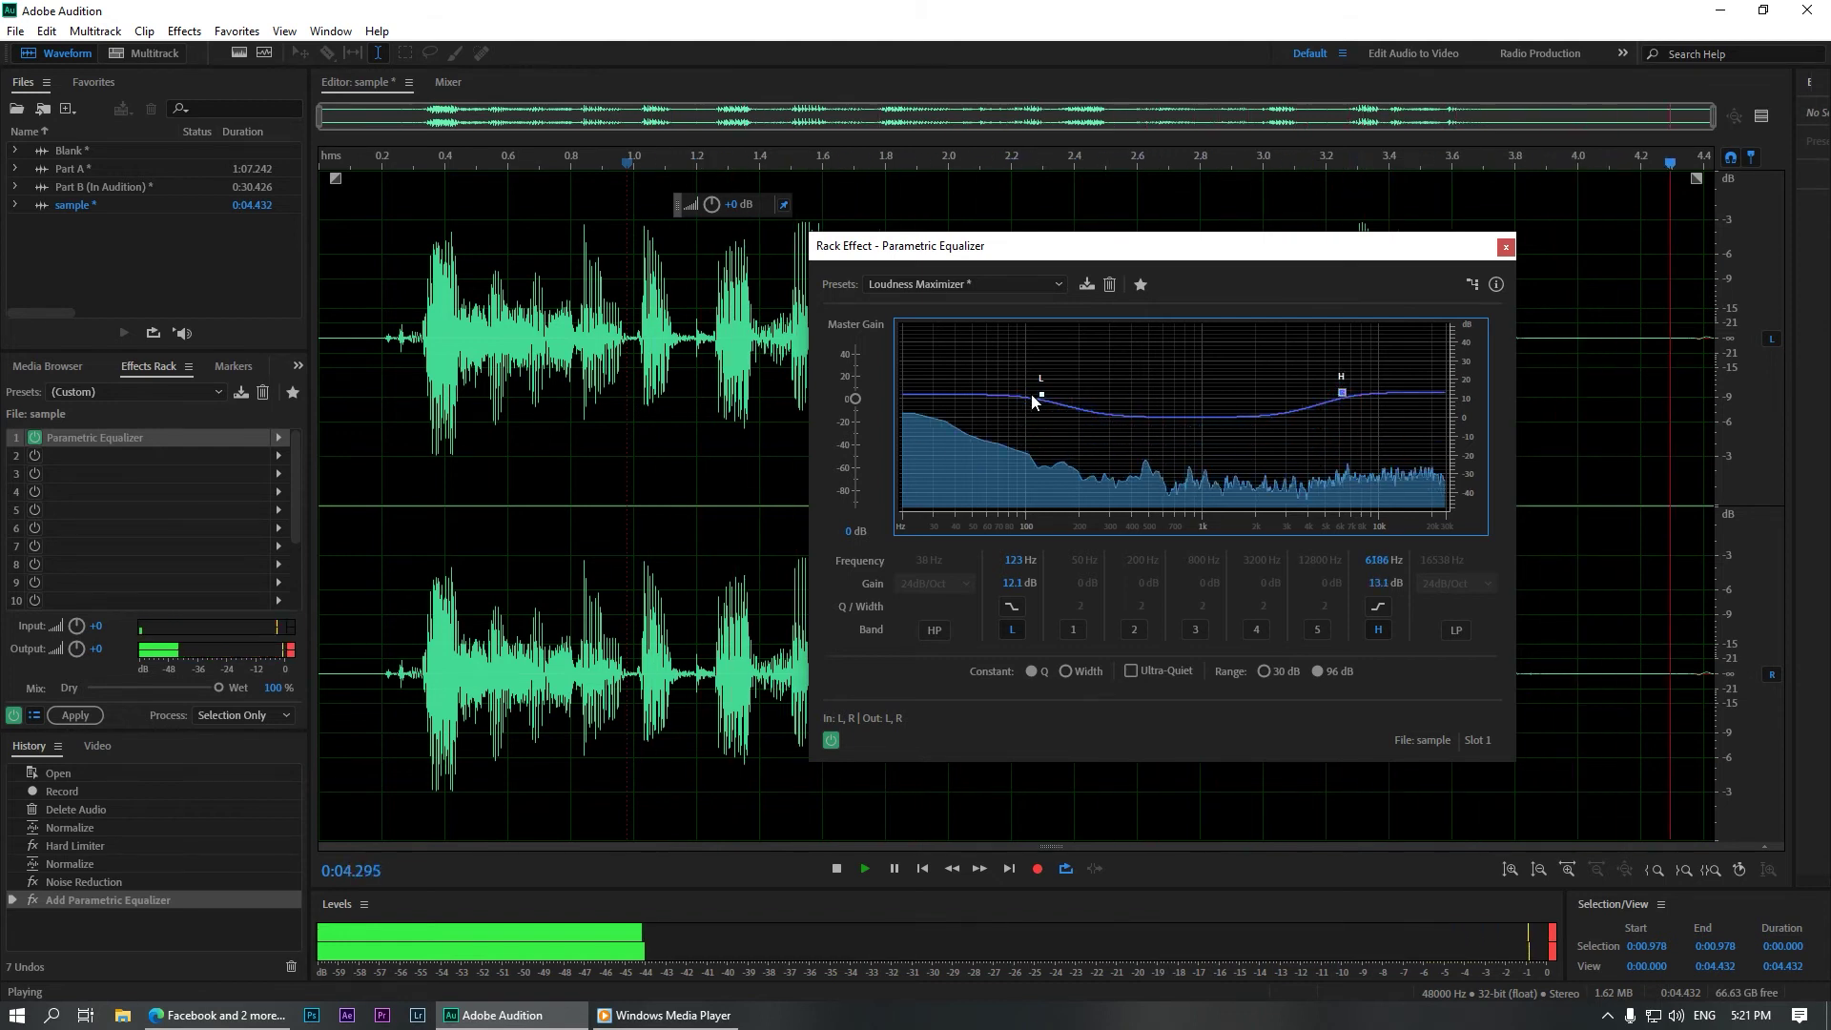
pyautogui.moveTo(1042, 394); pyautogui.dragTo(1042, 390)
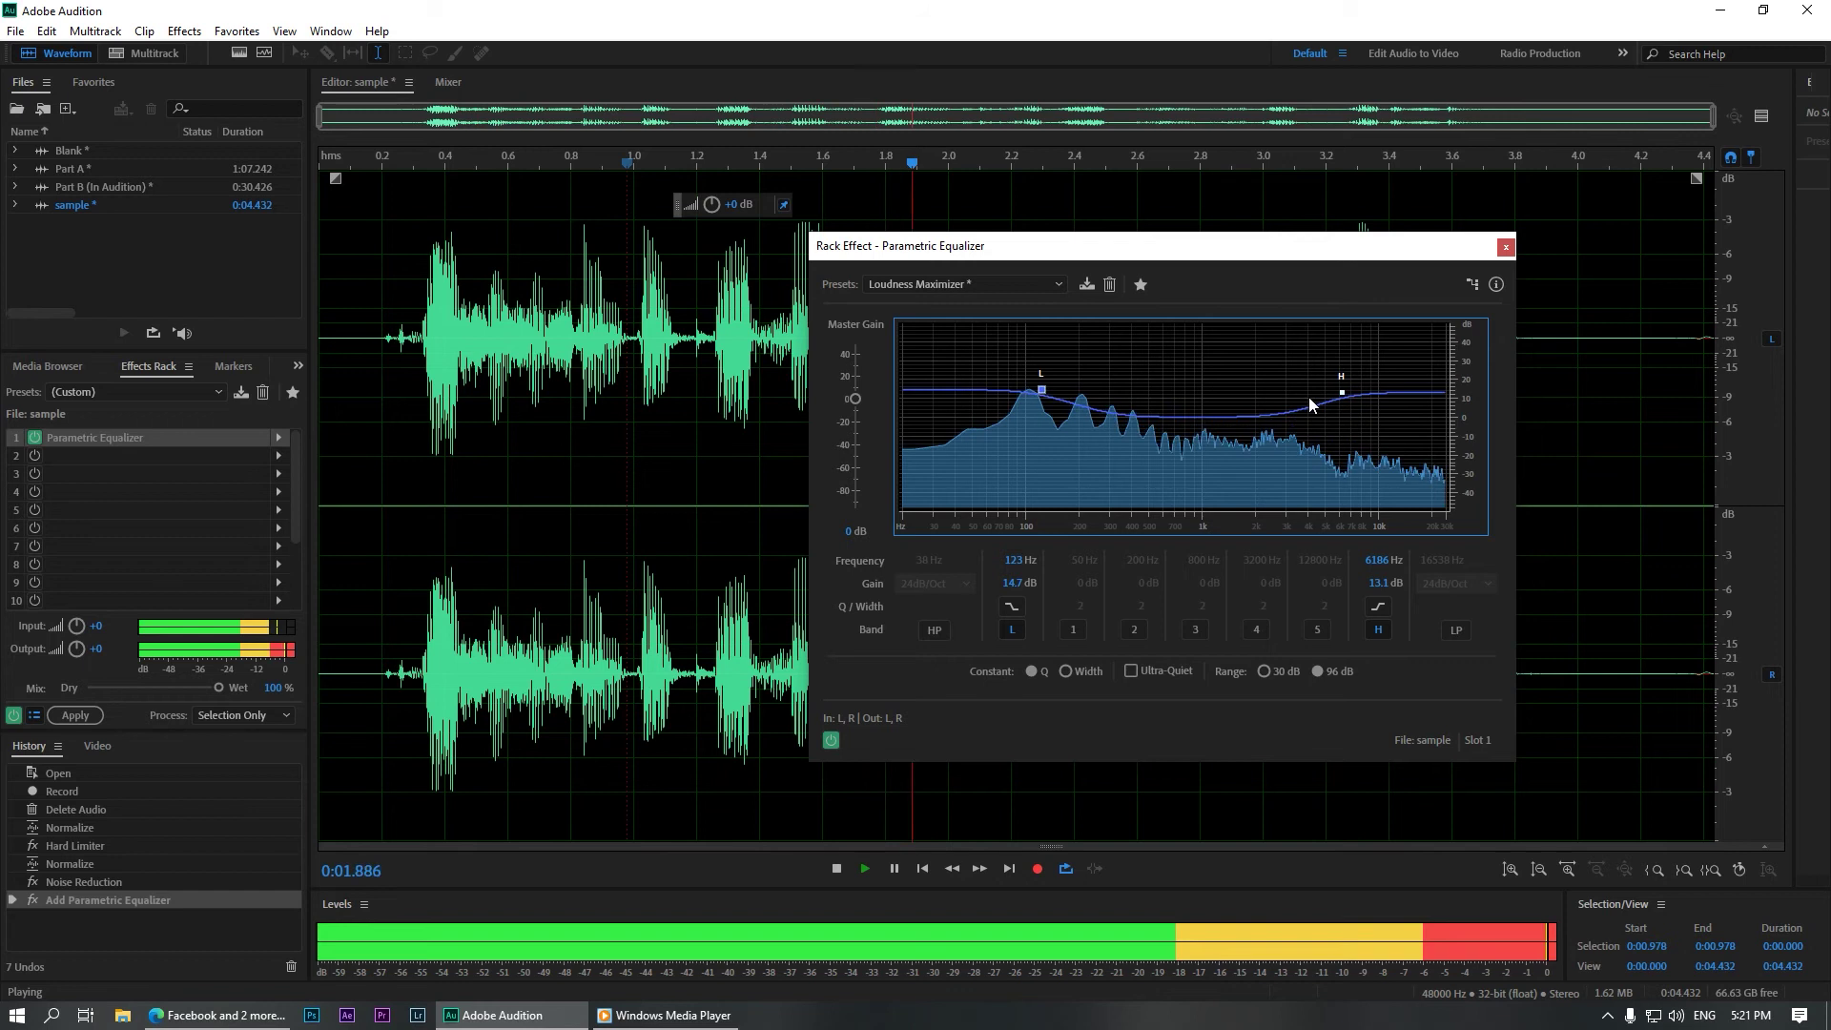
pyautogui.moveTo(1341, 393); pyautogui.dragTo(1345, 405)
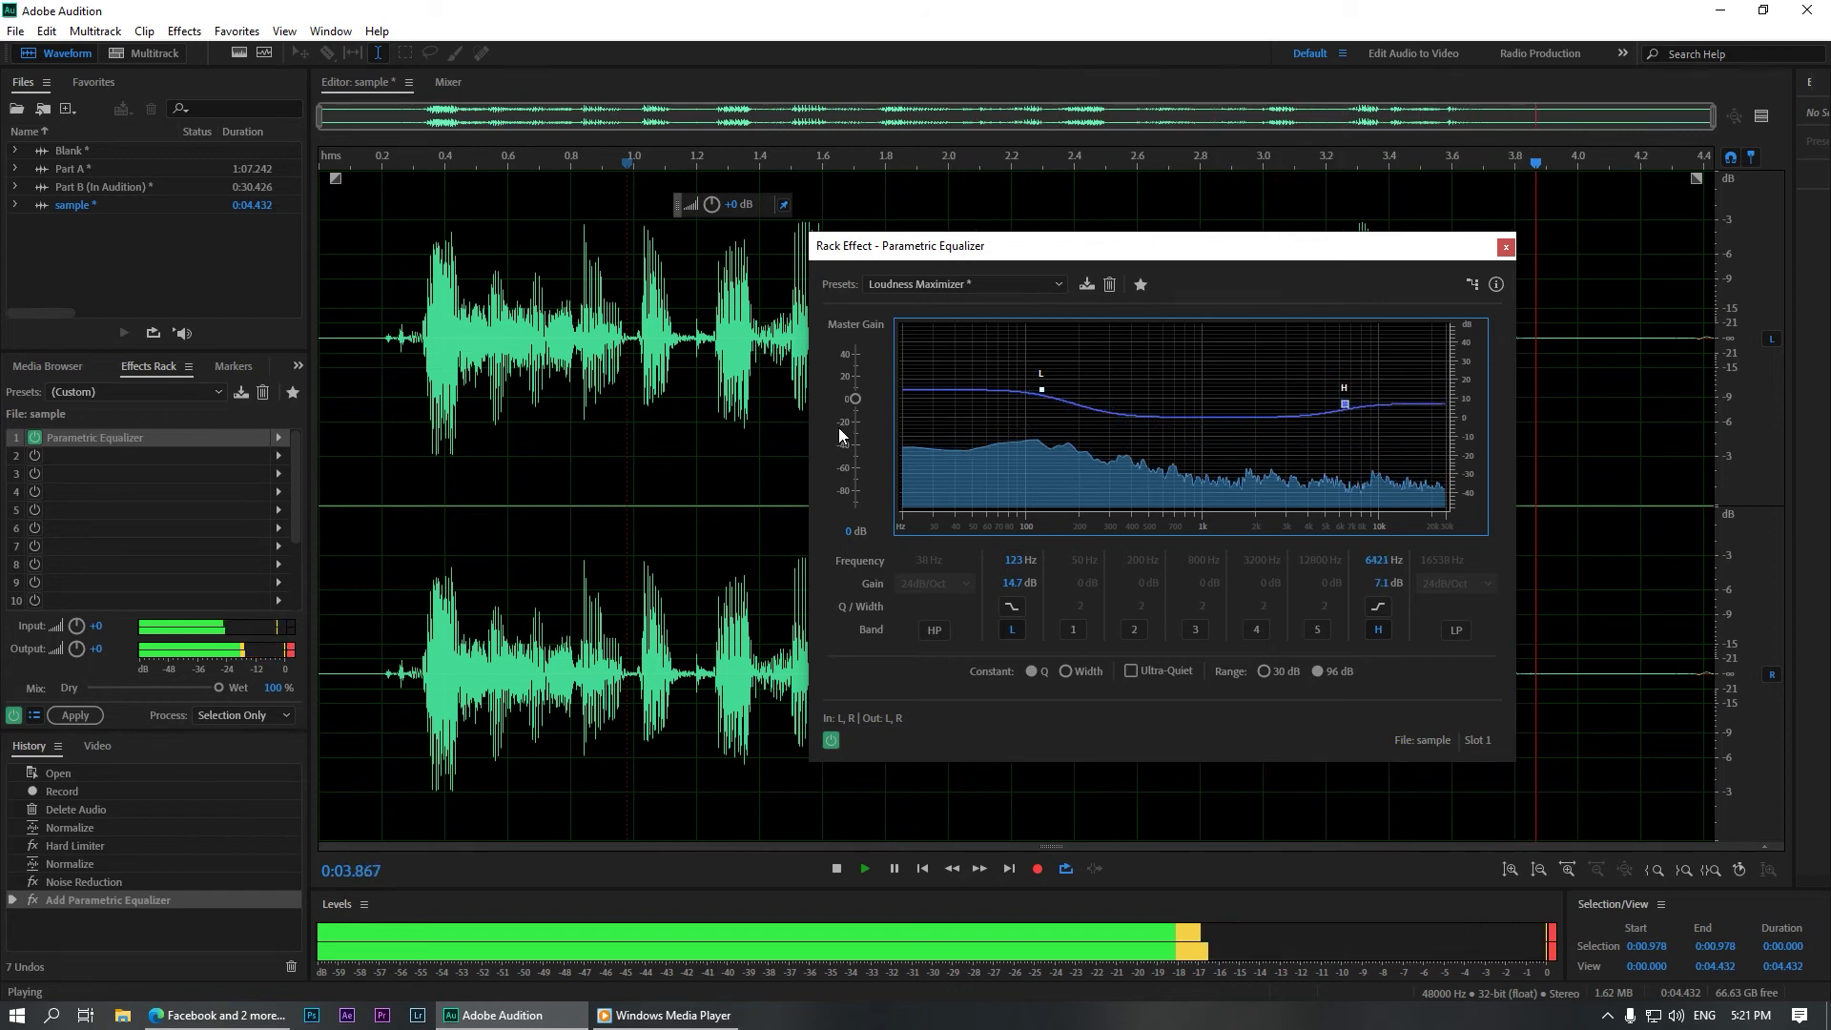
# - Set master gain to -2 dB and fine-tune the low band to 14.1 dB at 120 Hz
pyautogui.click(855, 530)
pyautogui.write('-')
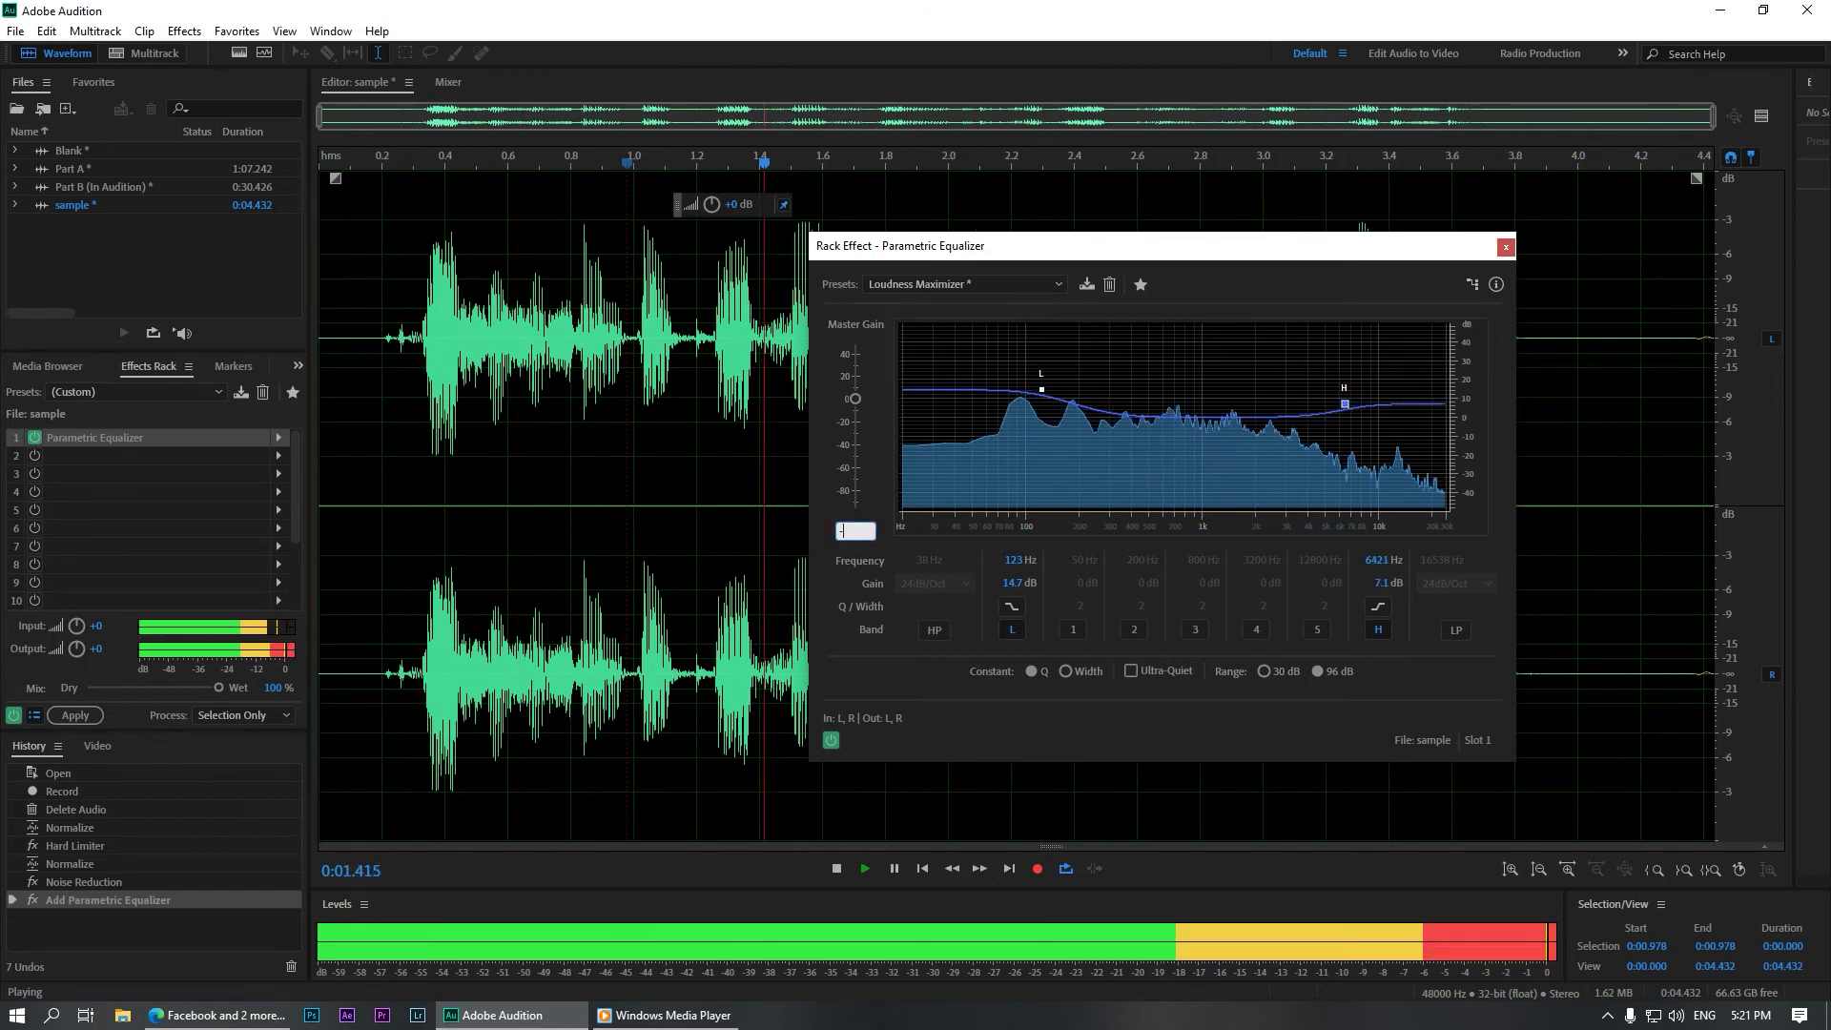
pyautogui.write('2')
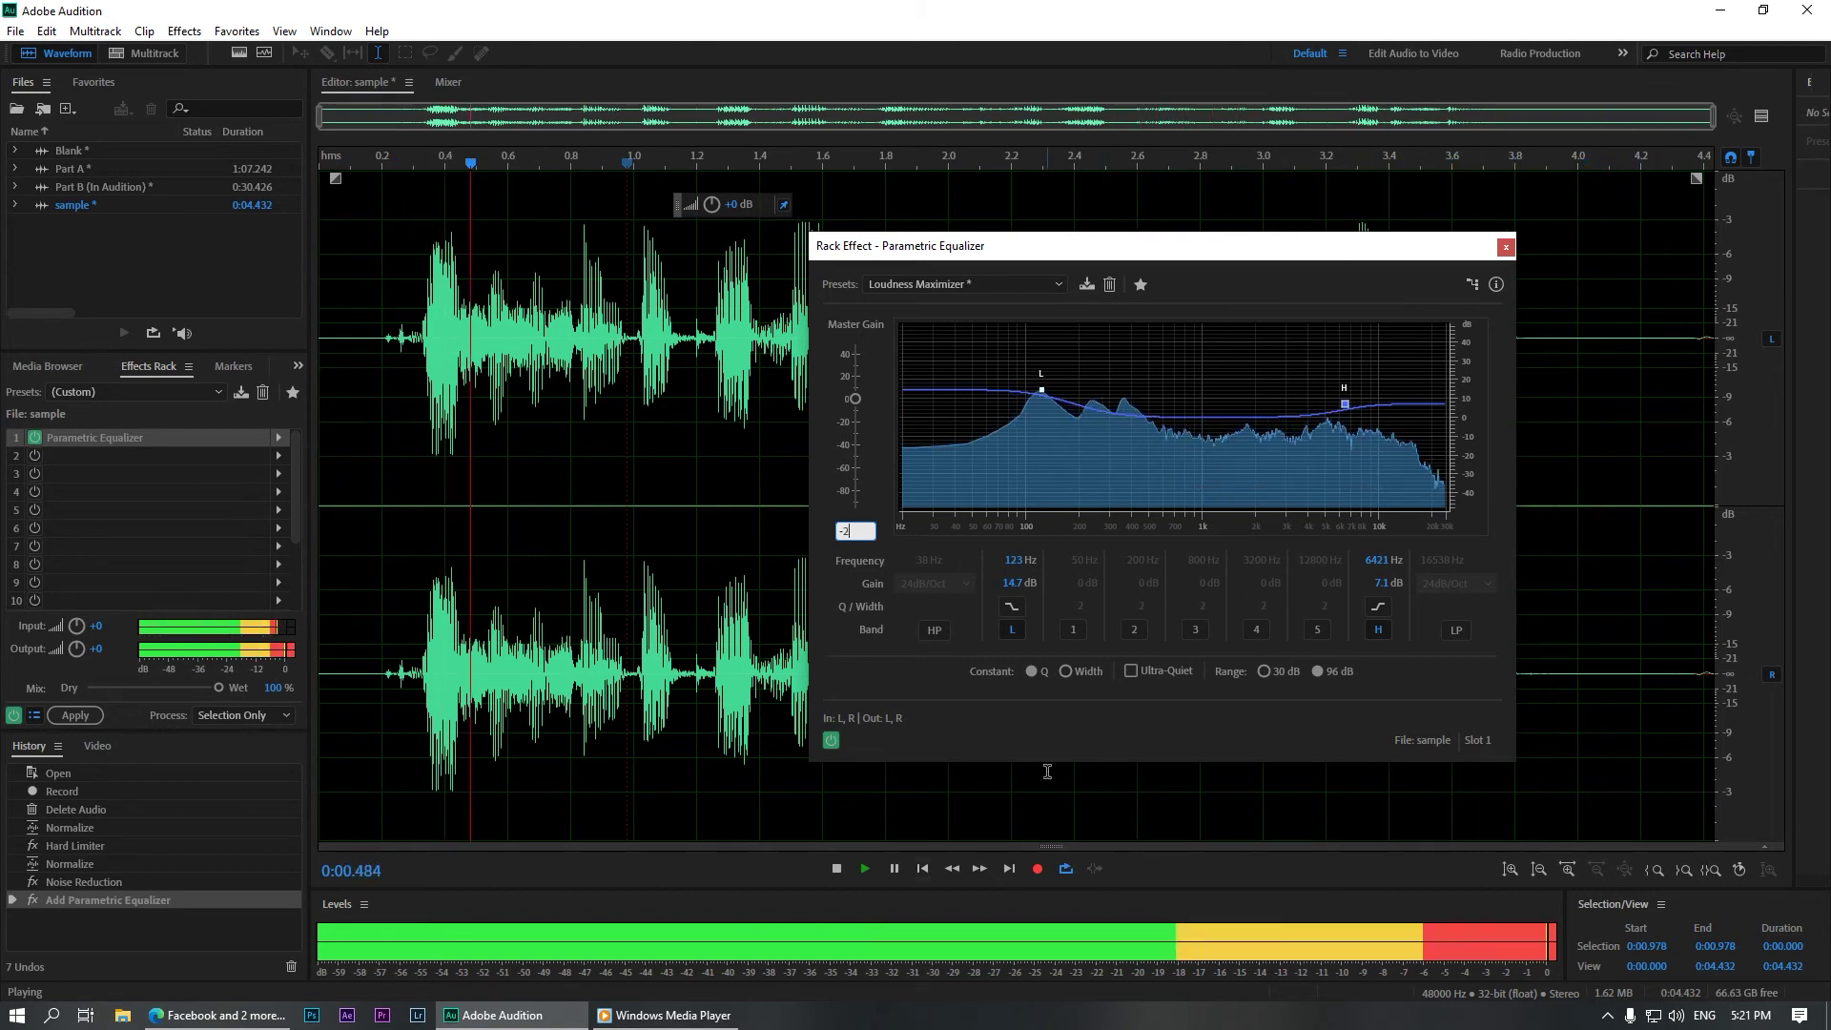
pyautogui.press('Return')
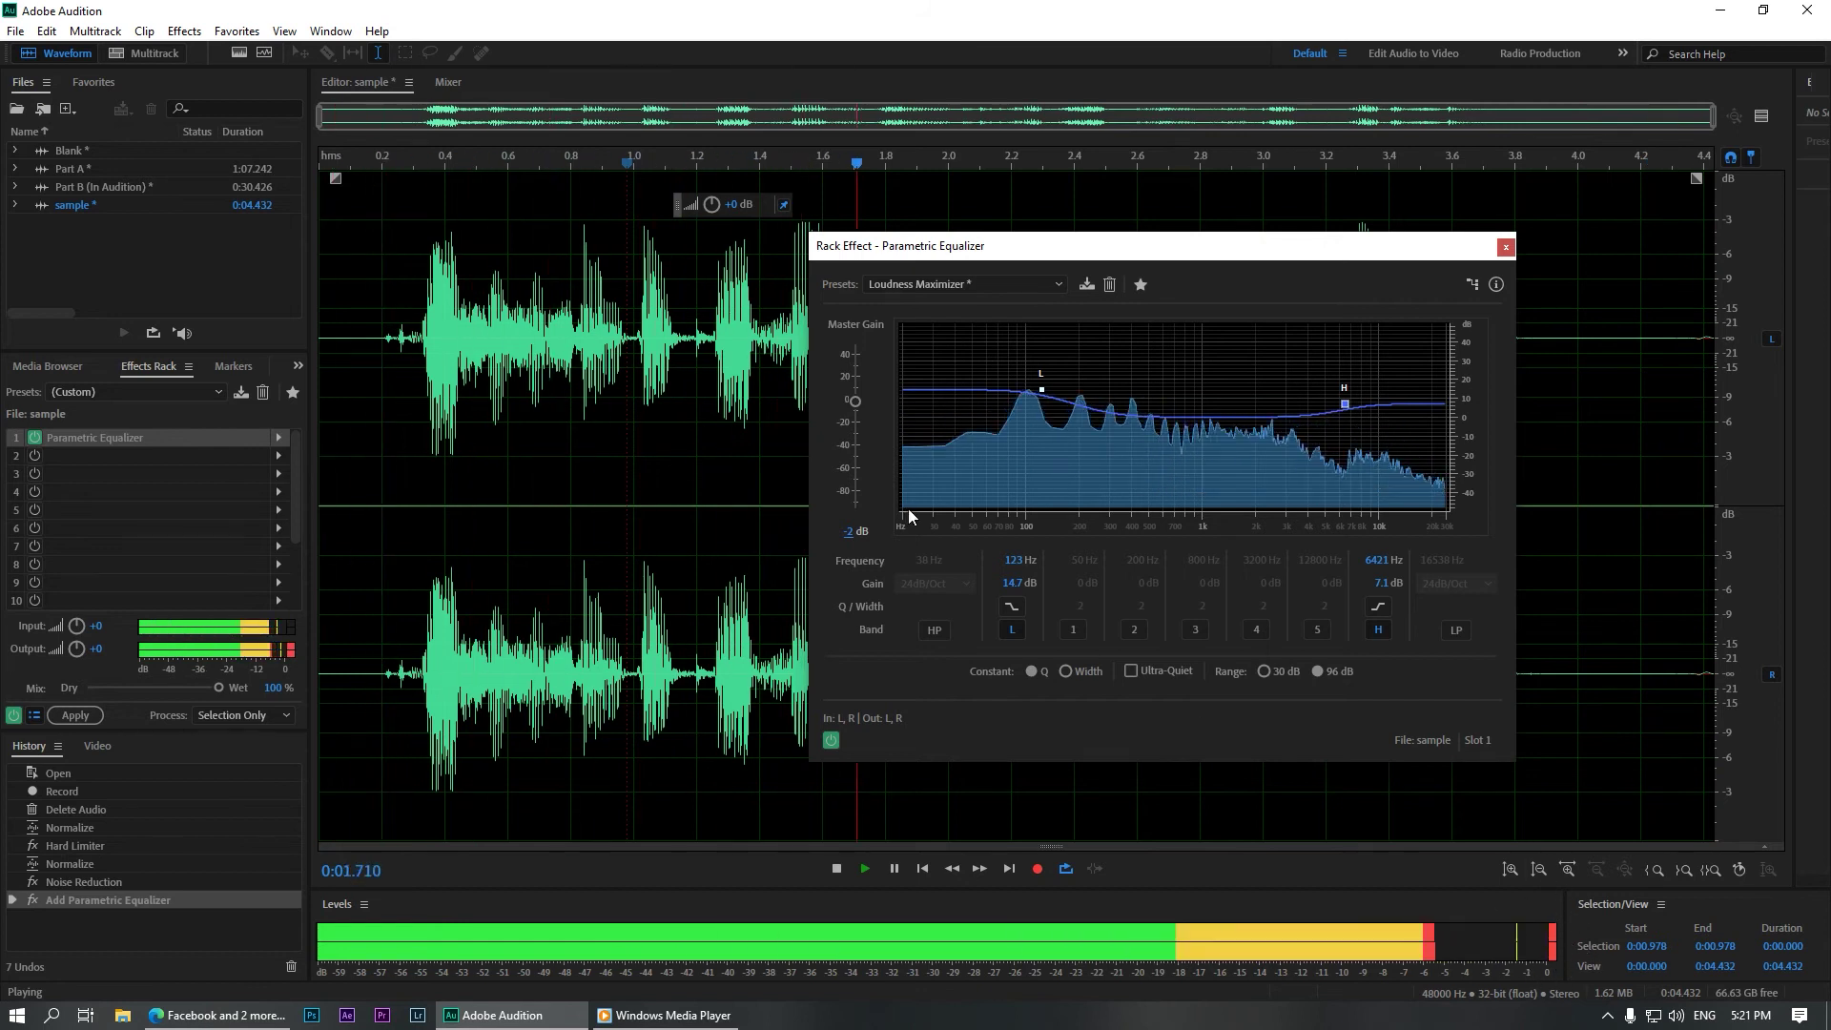
pyautogui.click(1042, 390)
pyautogui.moveTo(1046, 394); pyautogui.dragTo(1040, 391)
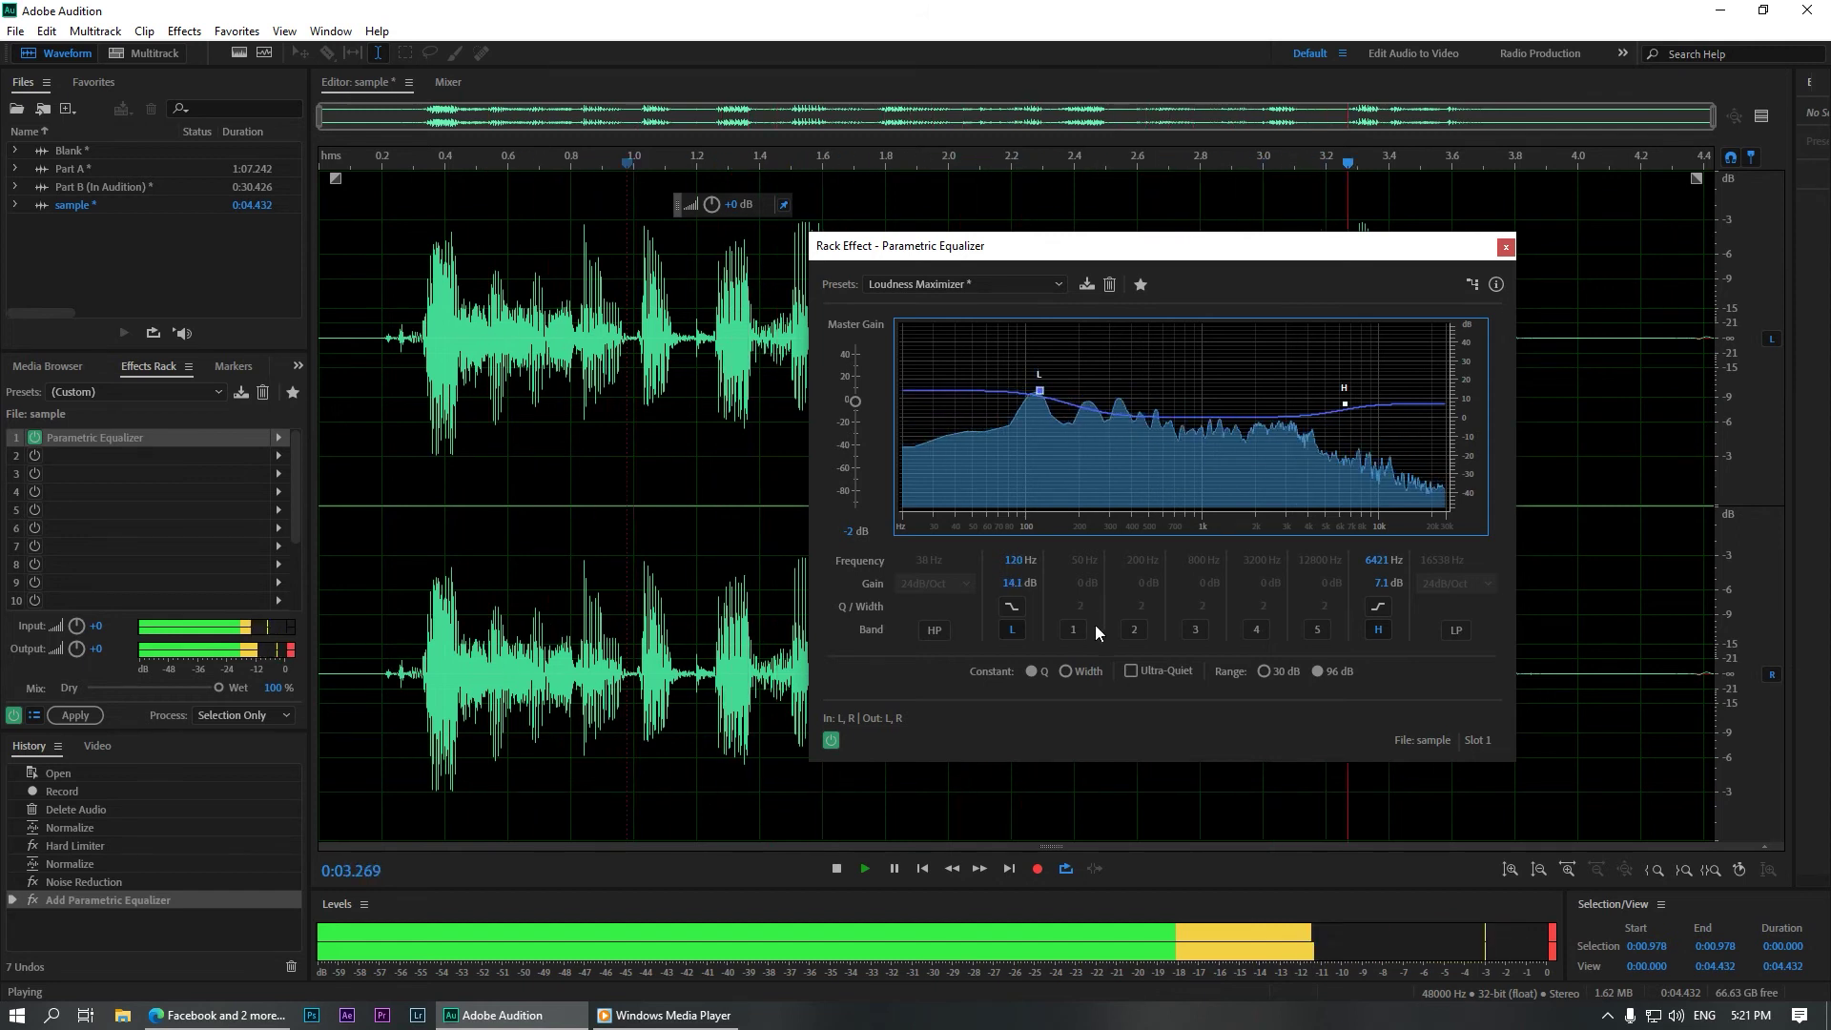
# - Enable EQ band 2 and set it to a -5.1 dB cut at 241 Hz, then stop playback
pyautogui.click(1132, 630)
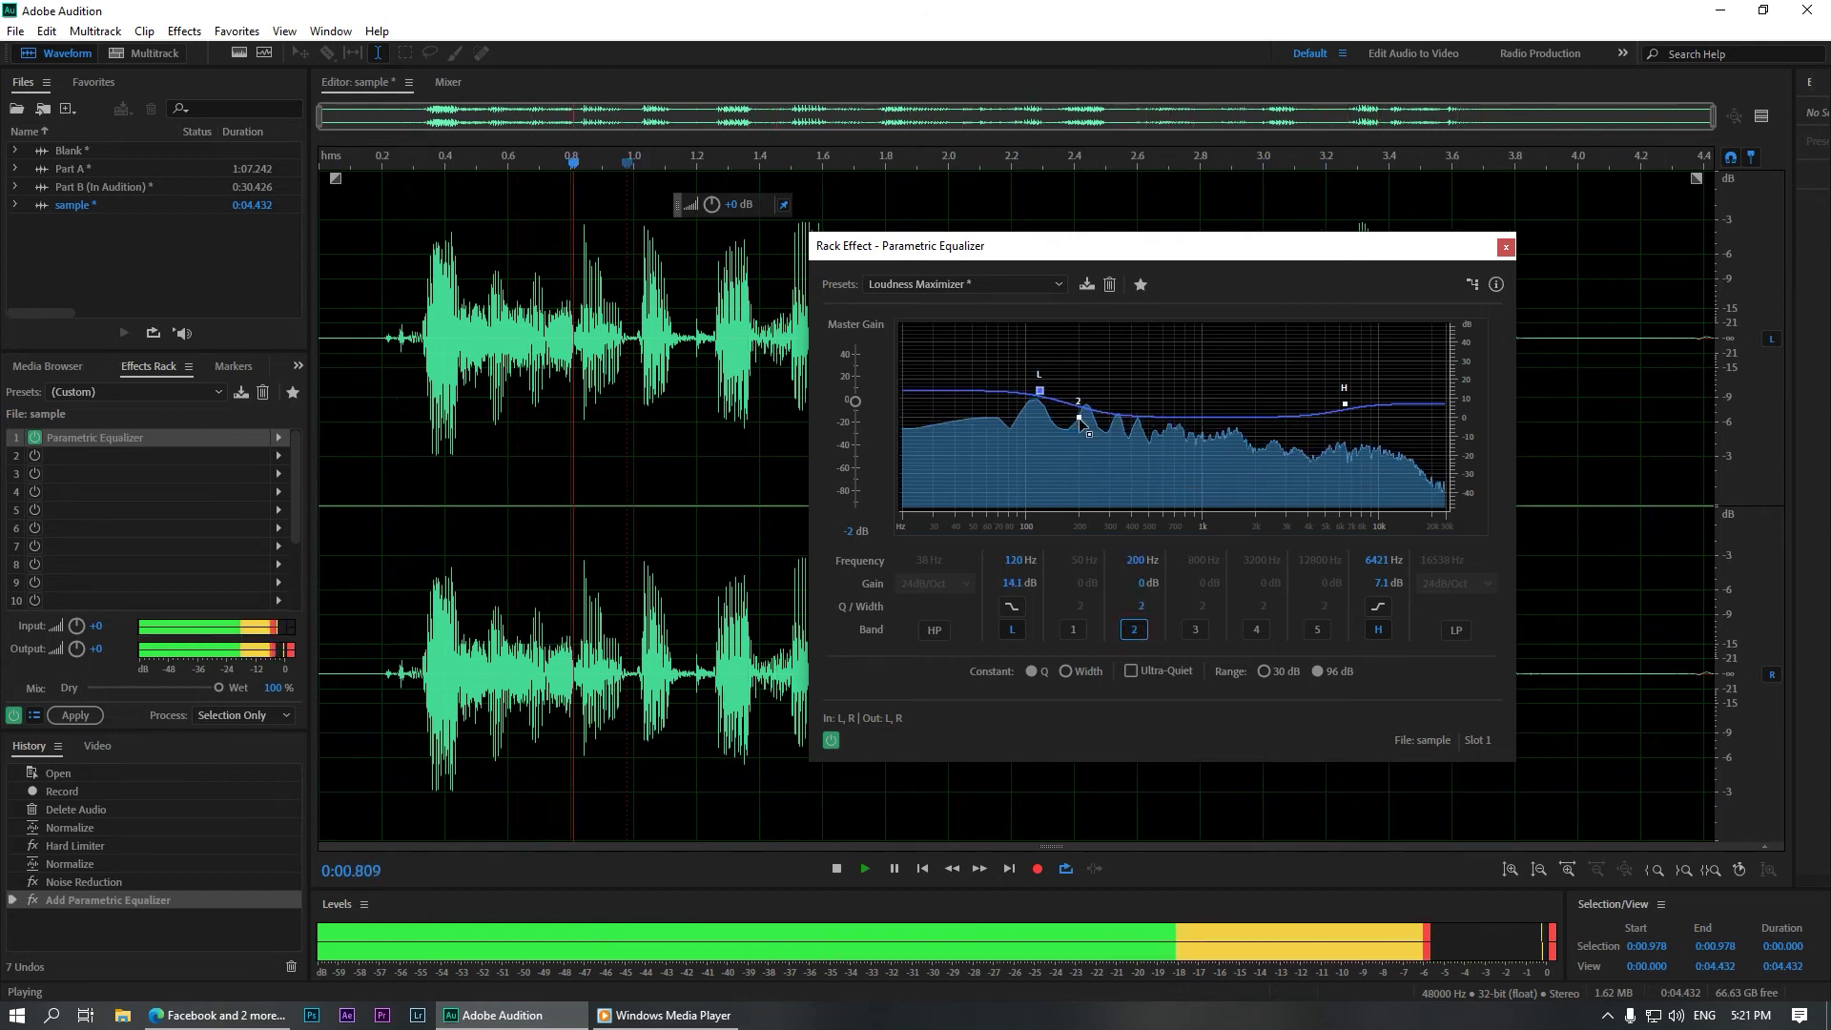
pyautogui.moveTo(1078, 417); pyautogui.dragTo(1097, 431)
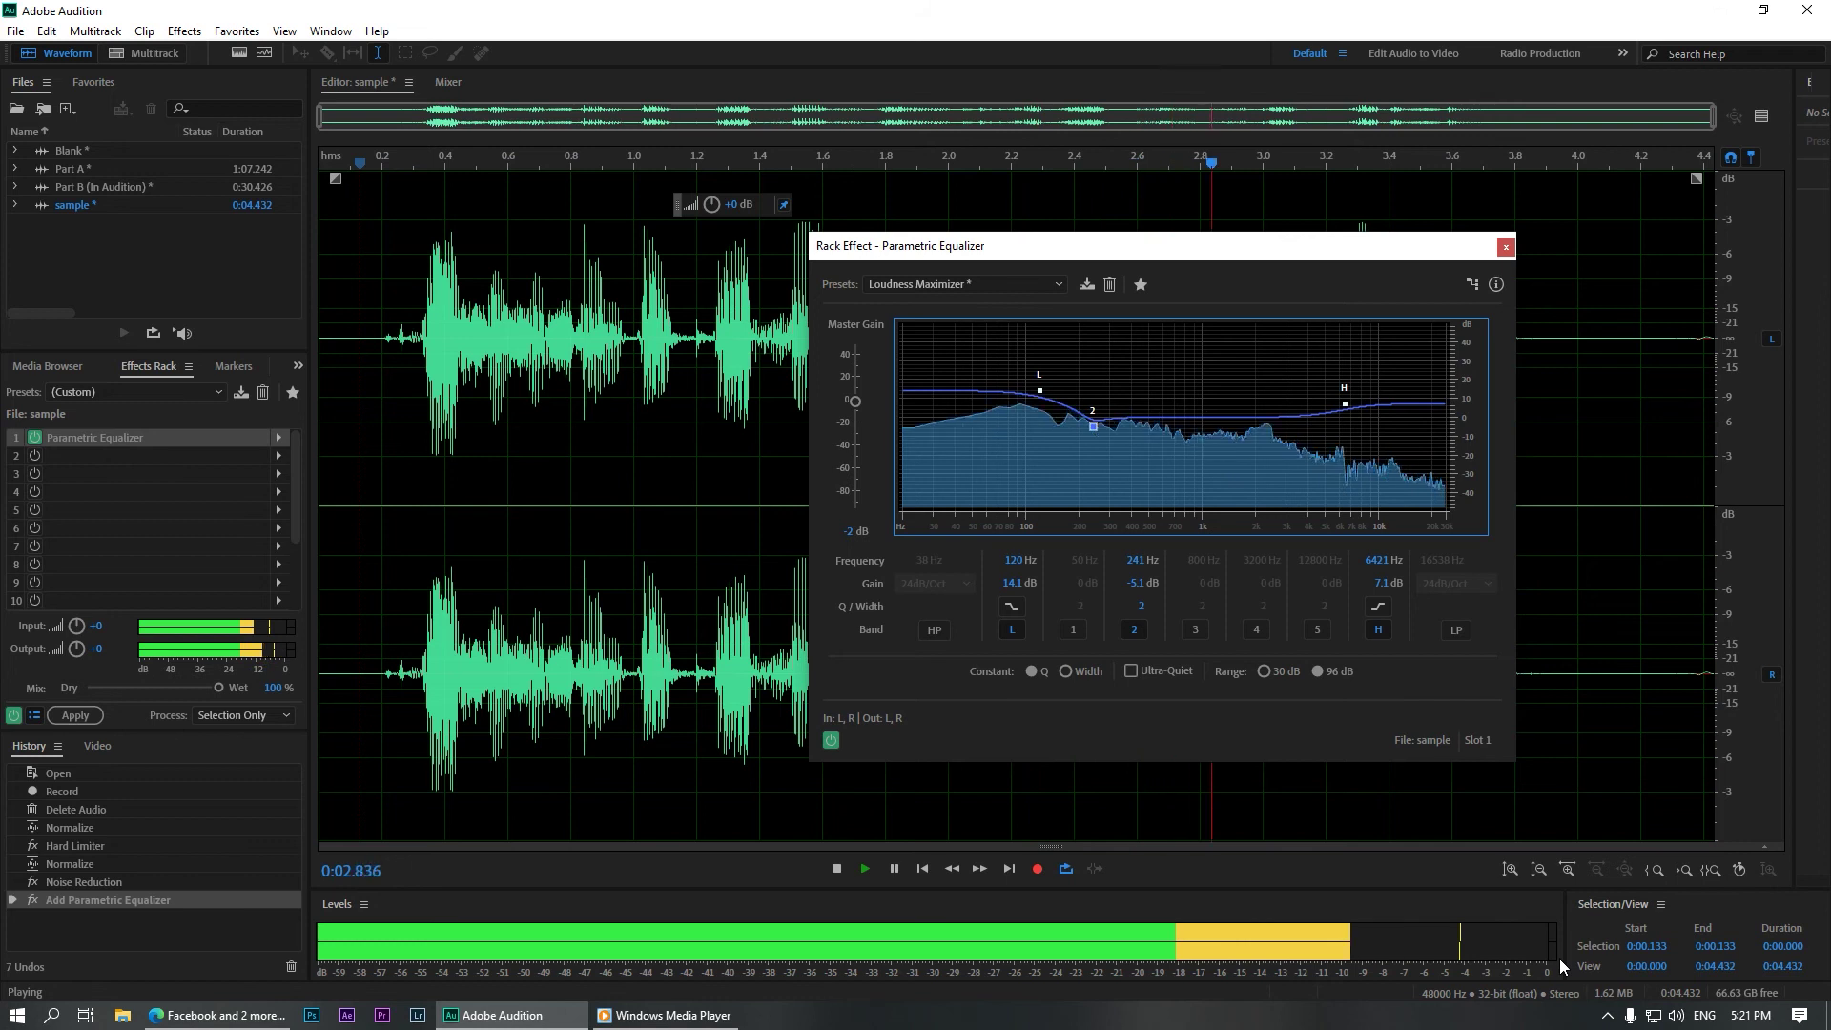
pyautogui.press('space')
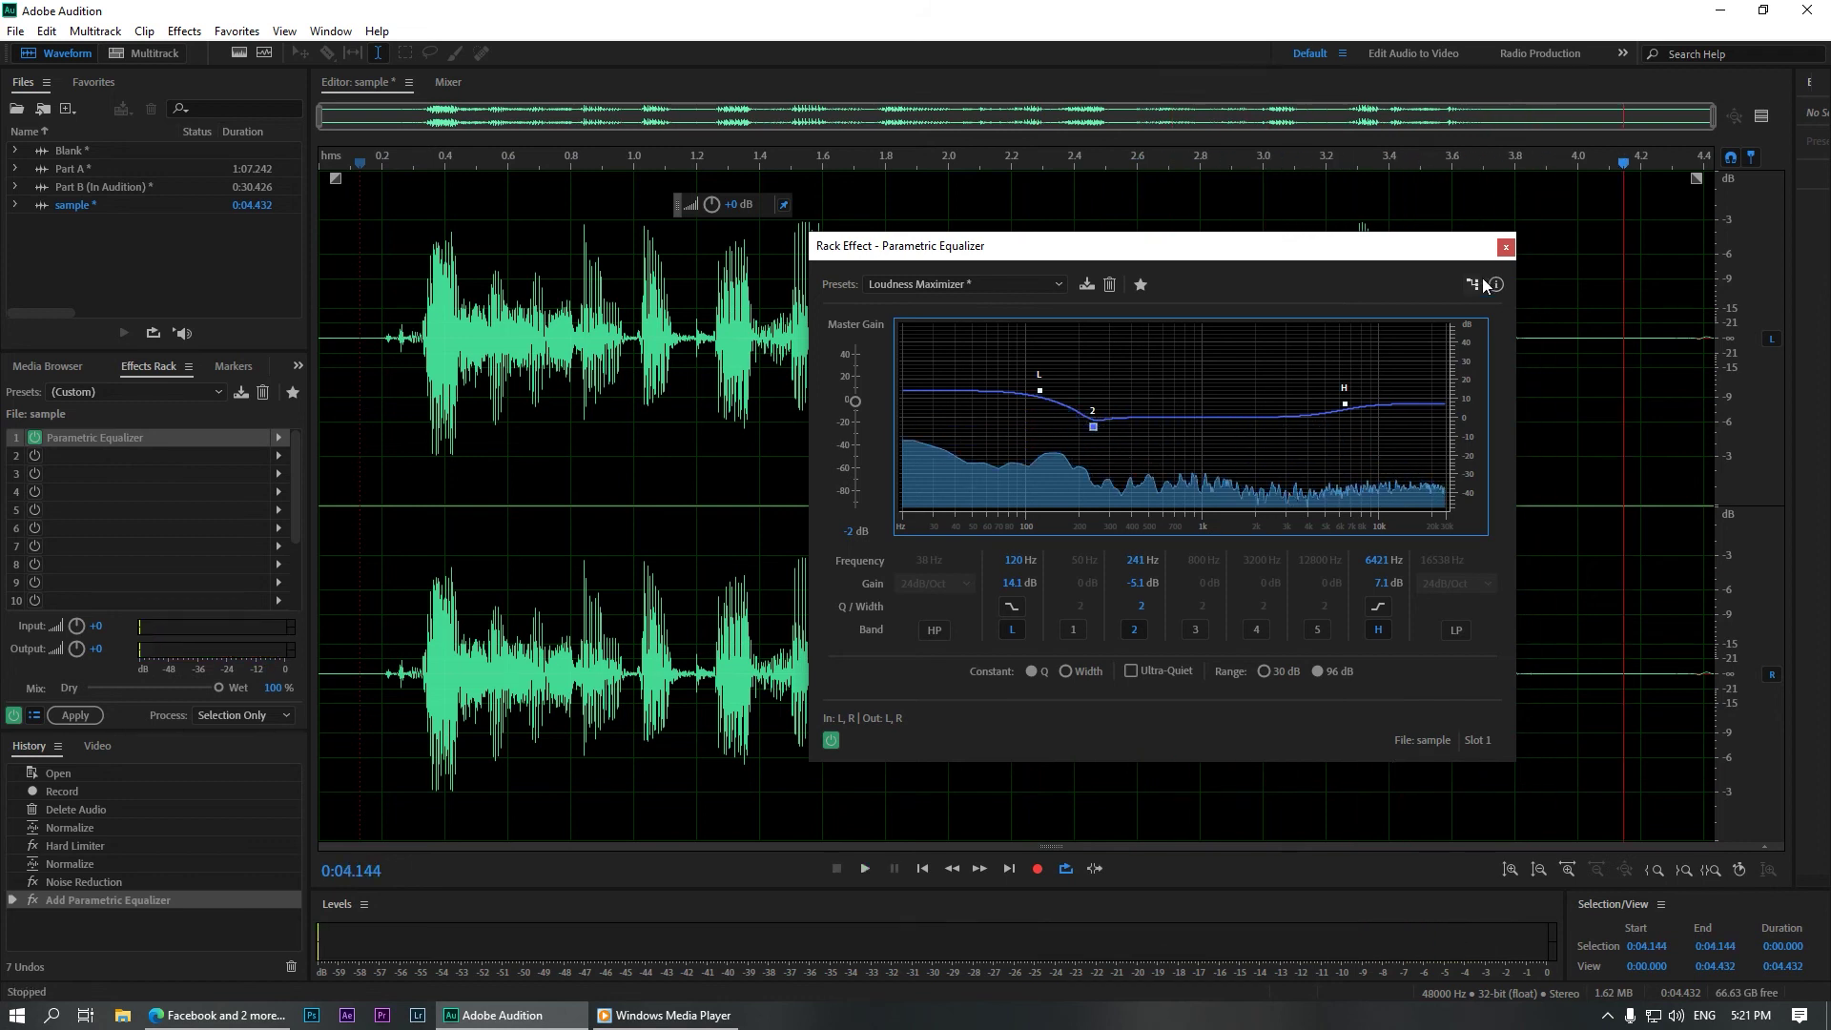
# - Close the equalizer, bake the effects rack into the 'sample' clip, and park playback at 1.069 s
pyautogui.click(1504, 246)
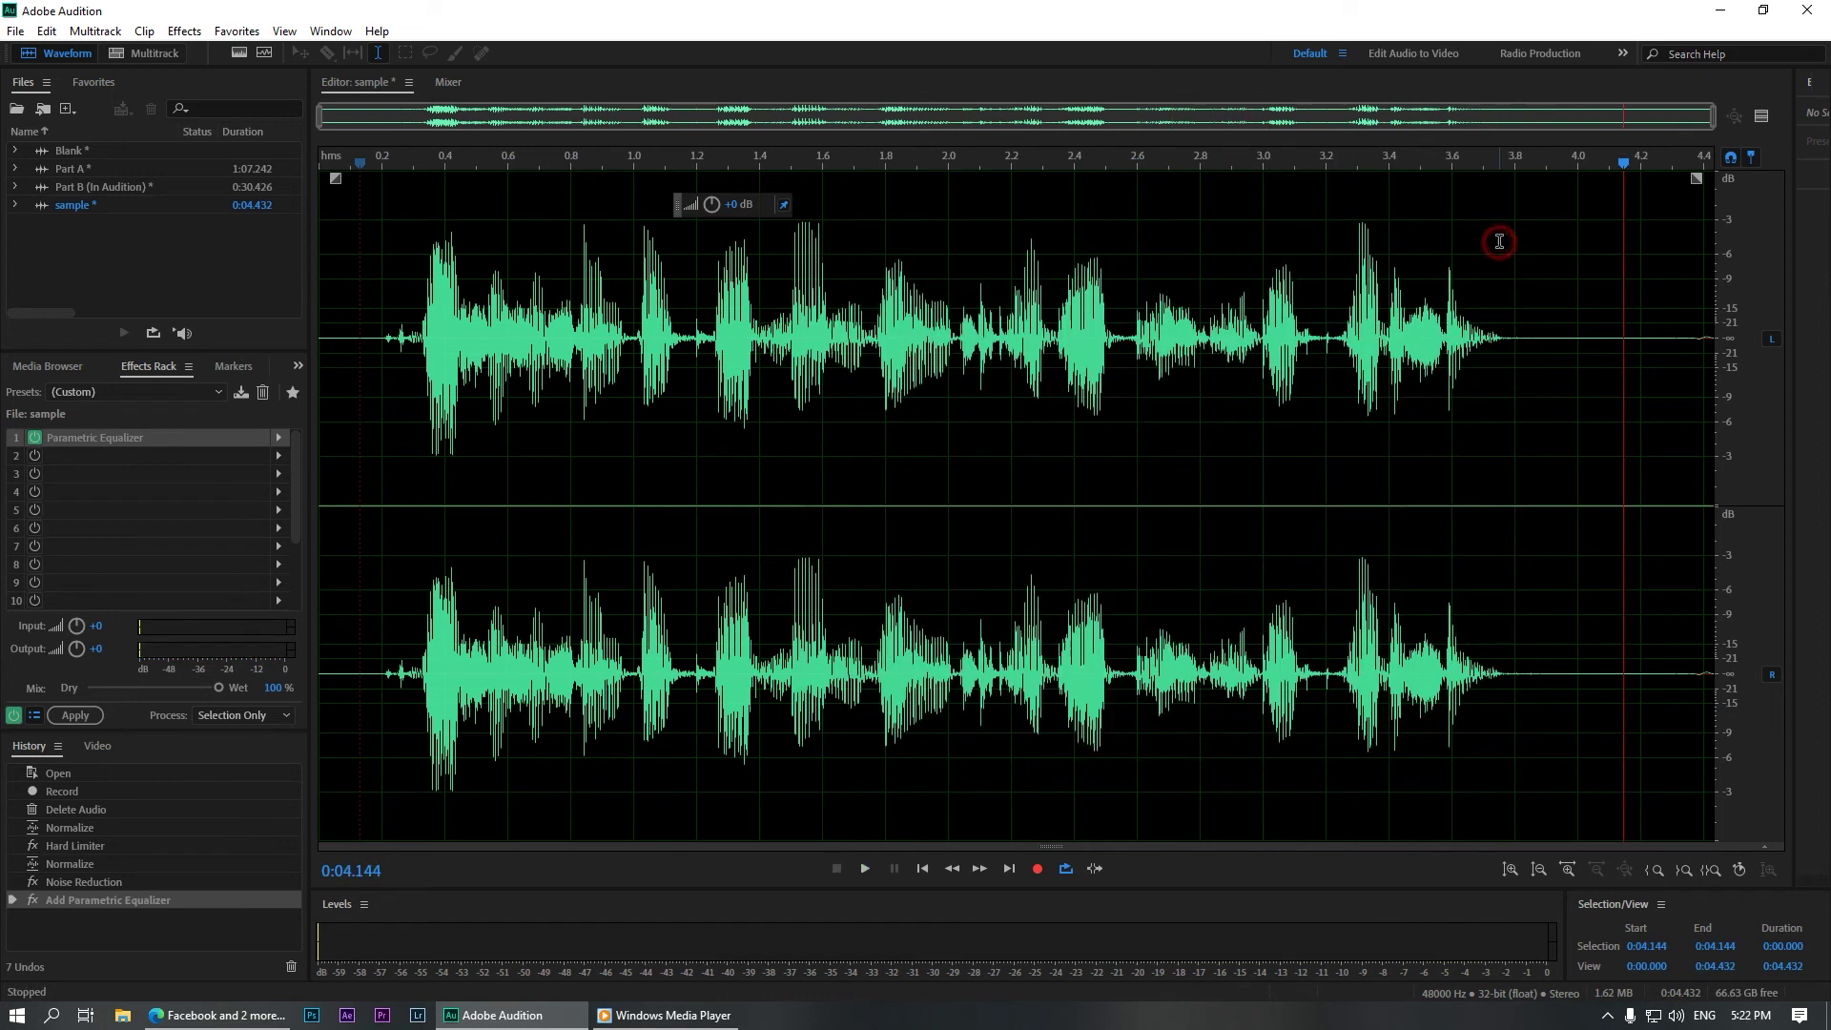
pyautogui.click(78, 717)
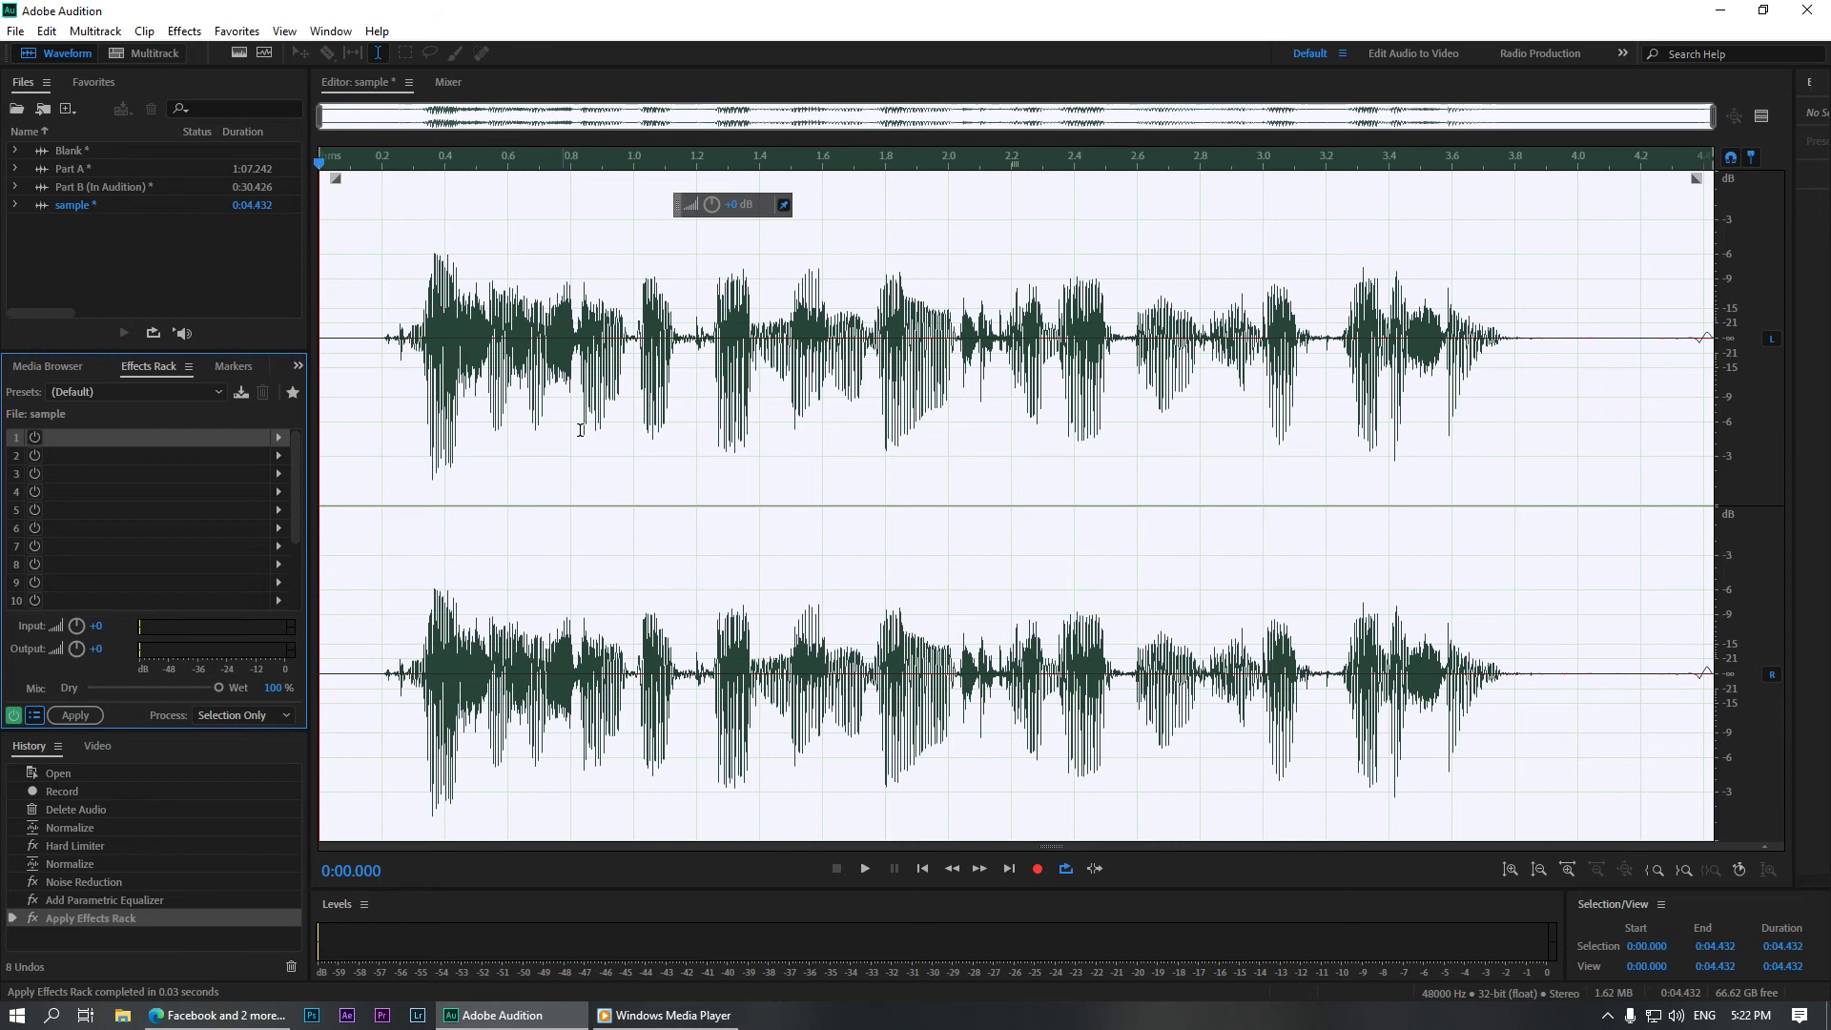
pyautogui.moveTo(1404, 464); pyautogui.dragTo(1384, 465)
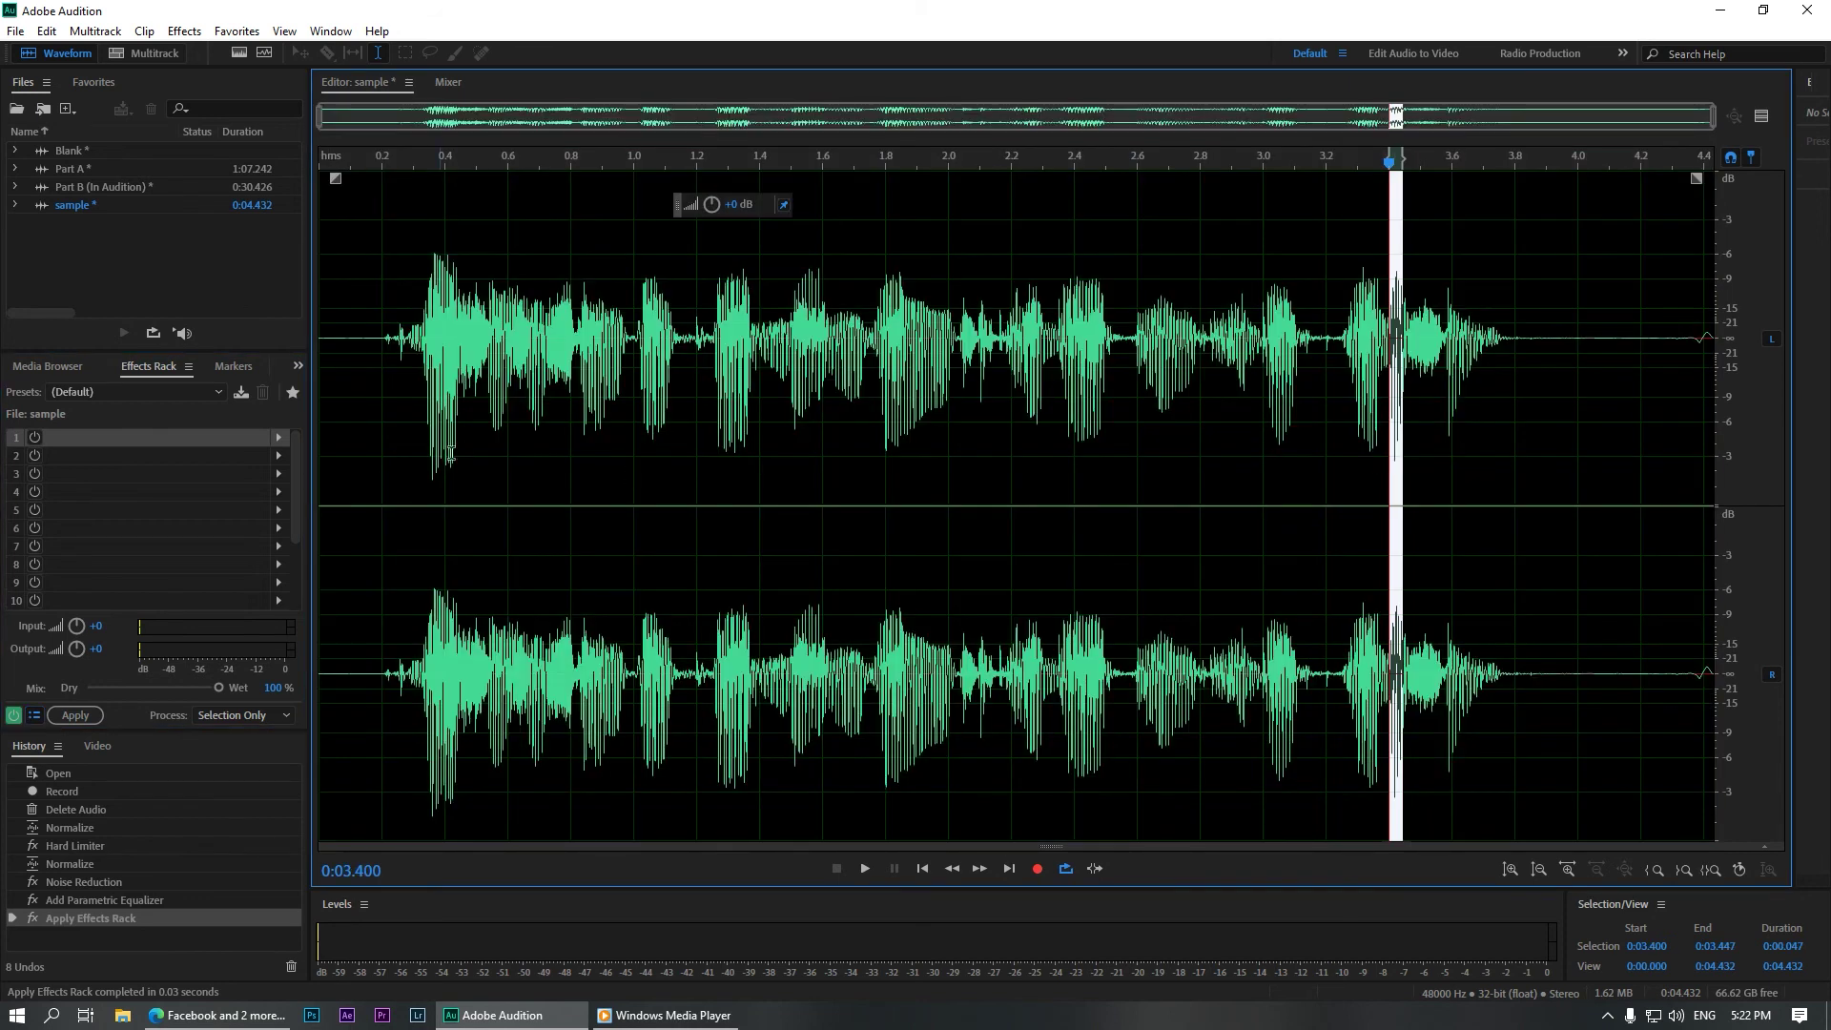
pyautogui.moveTo(464, 454); pyautogui.dragTo(420, 454)
pyautogui.click(655, 462)
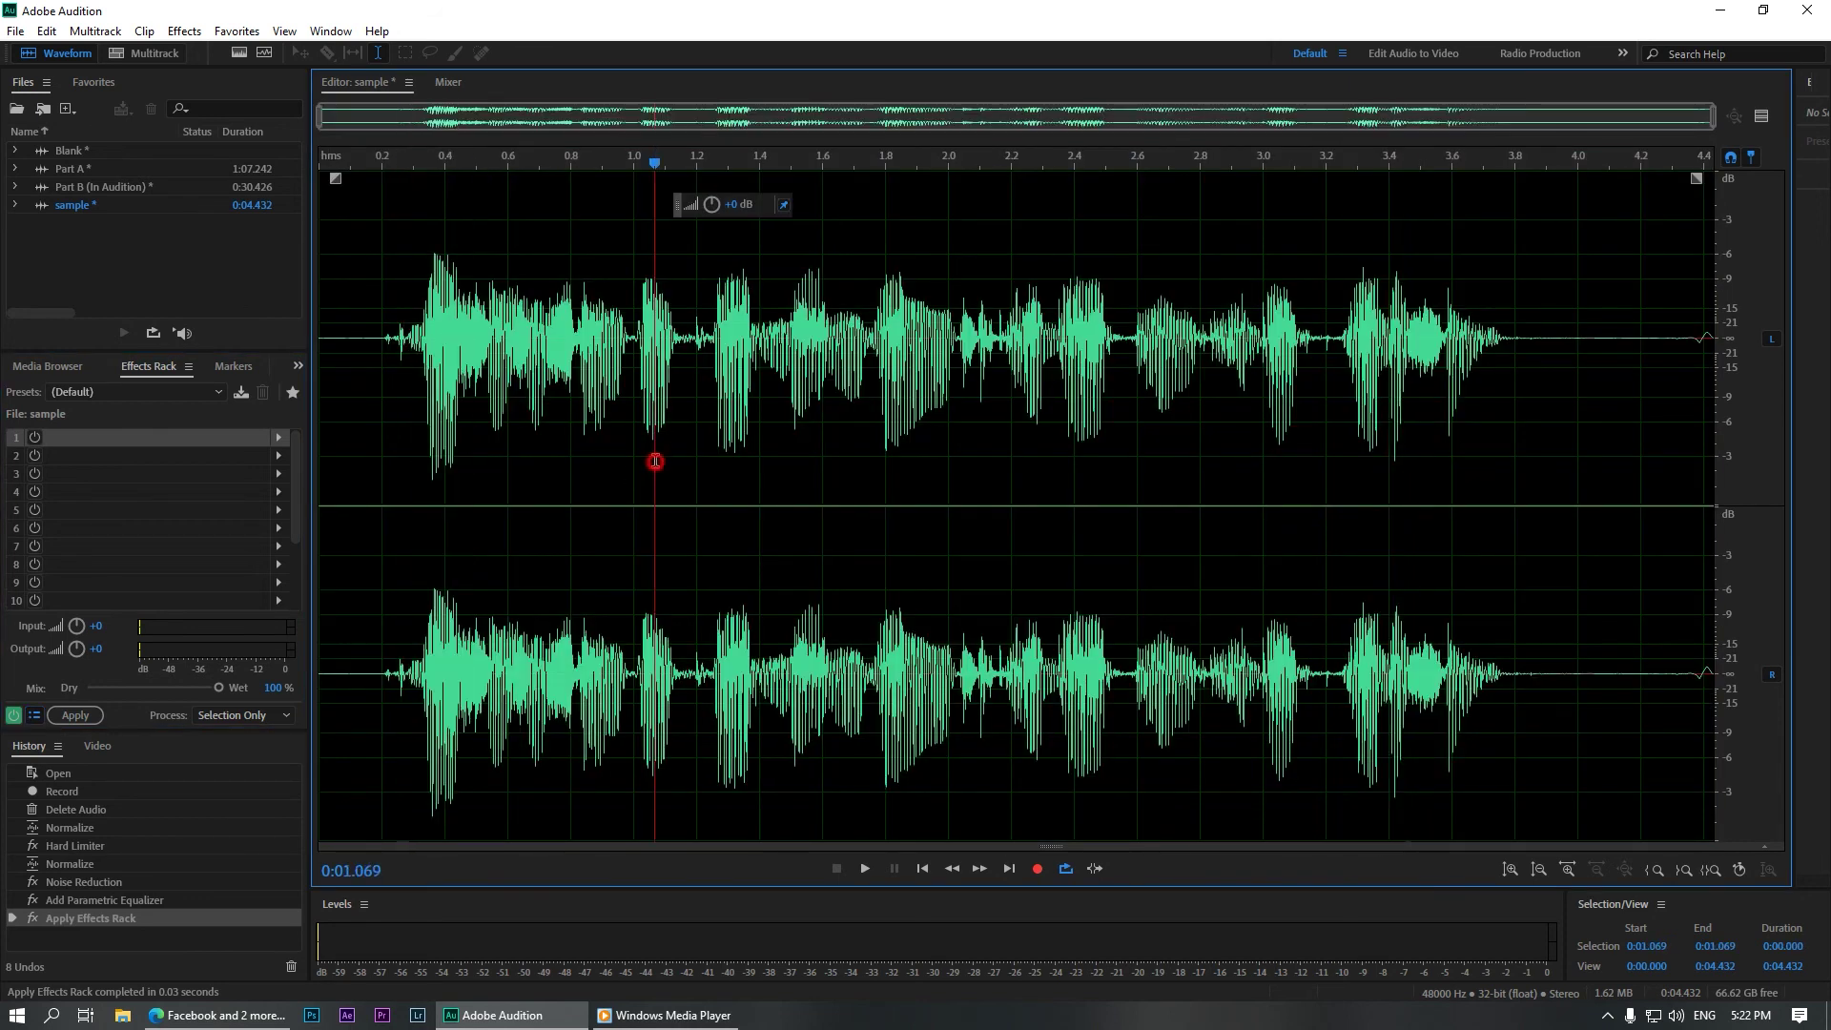
# - Apply the Amplitude and Compression Hard Limiter with -3 dB maximum amplitude to the clip
pyautogui.click(184, 31)
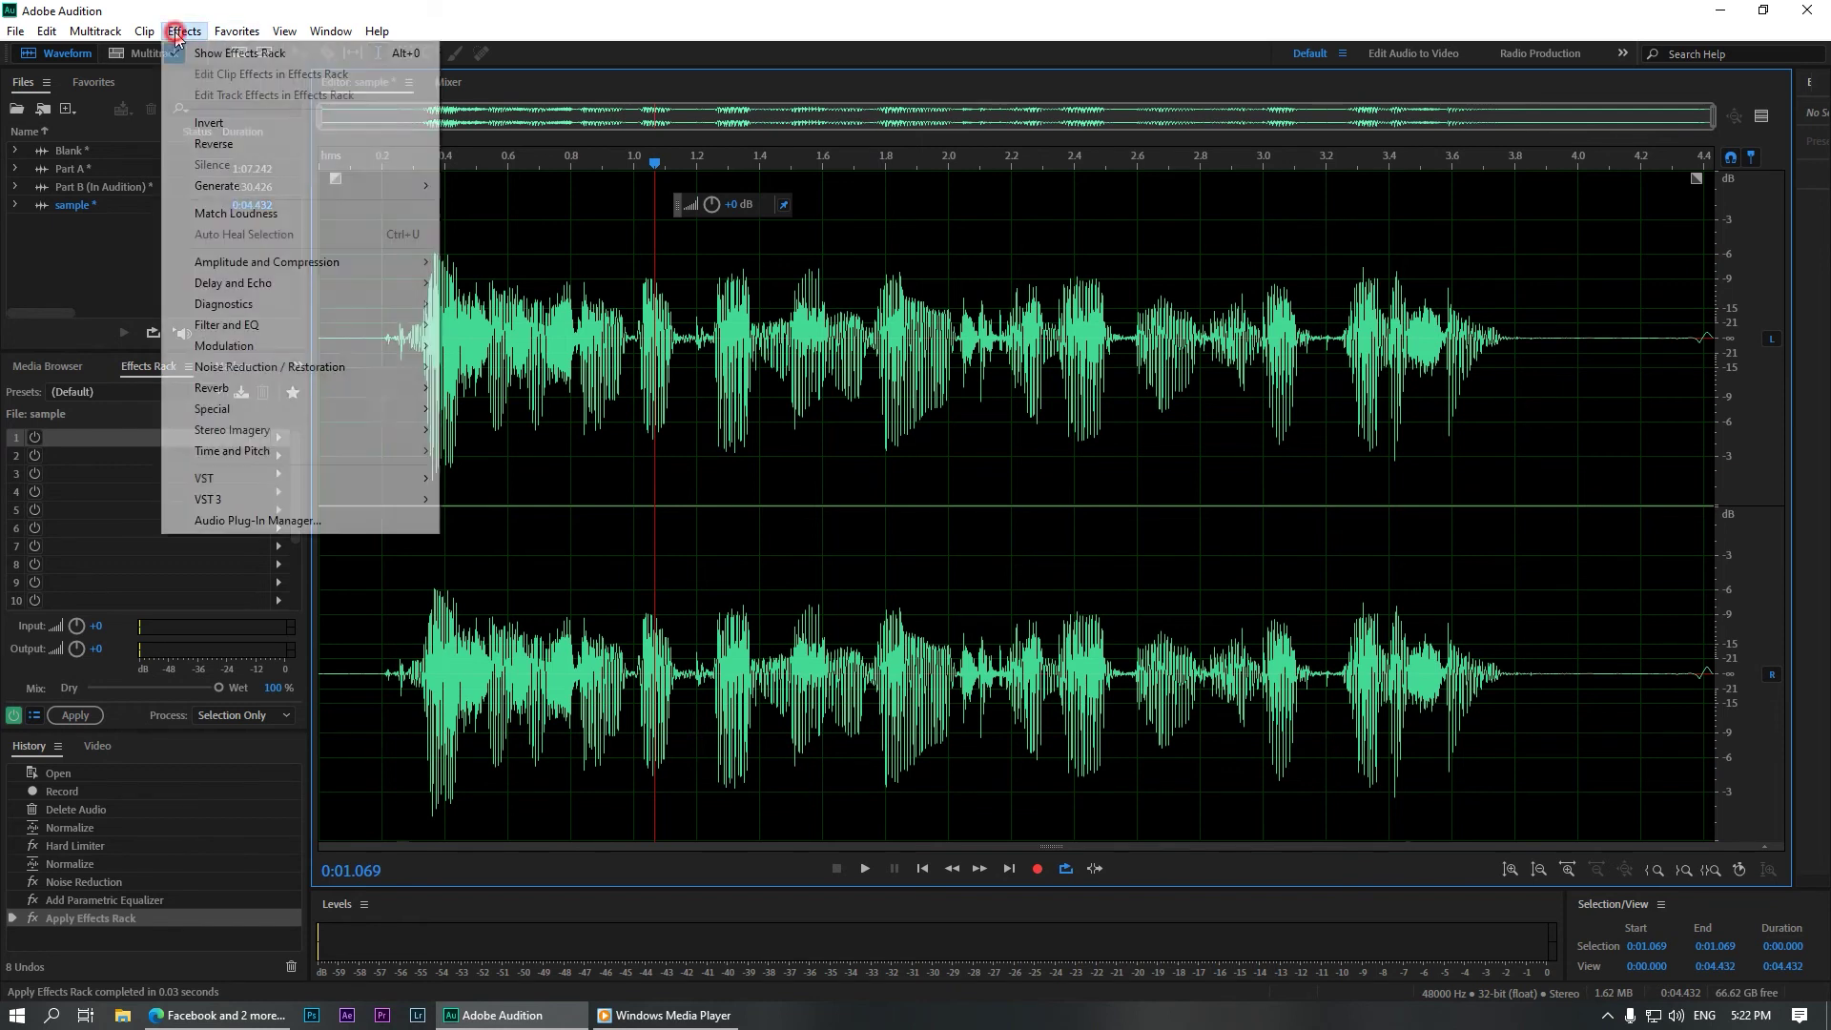
pyautogui.moveTo(233, 264)
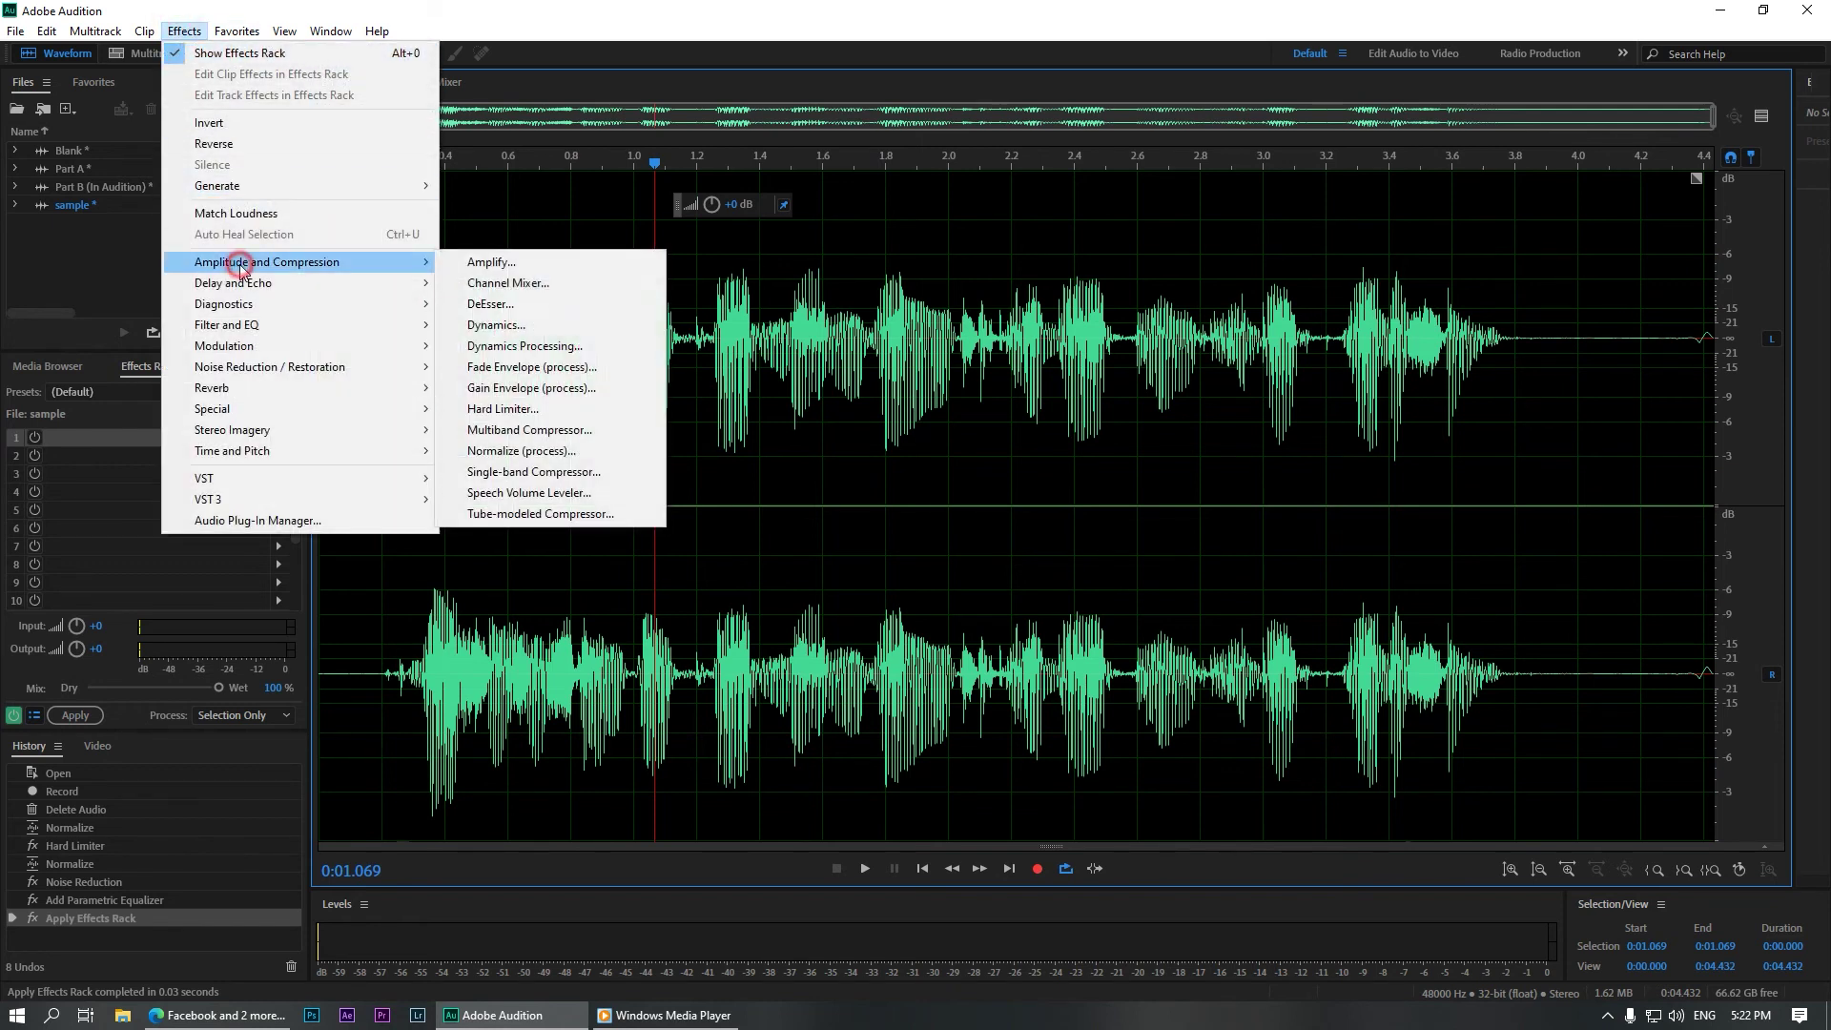
pyautogui.click(535, 412)
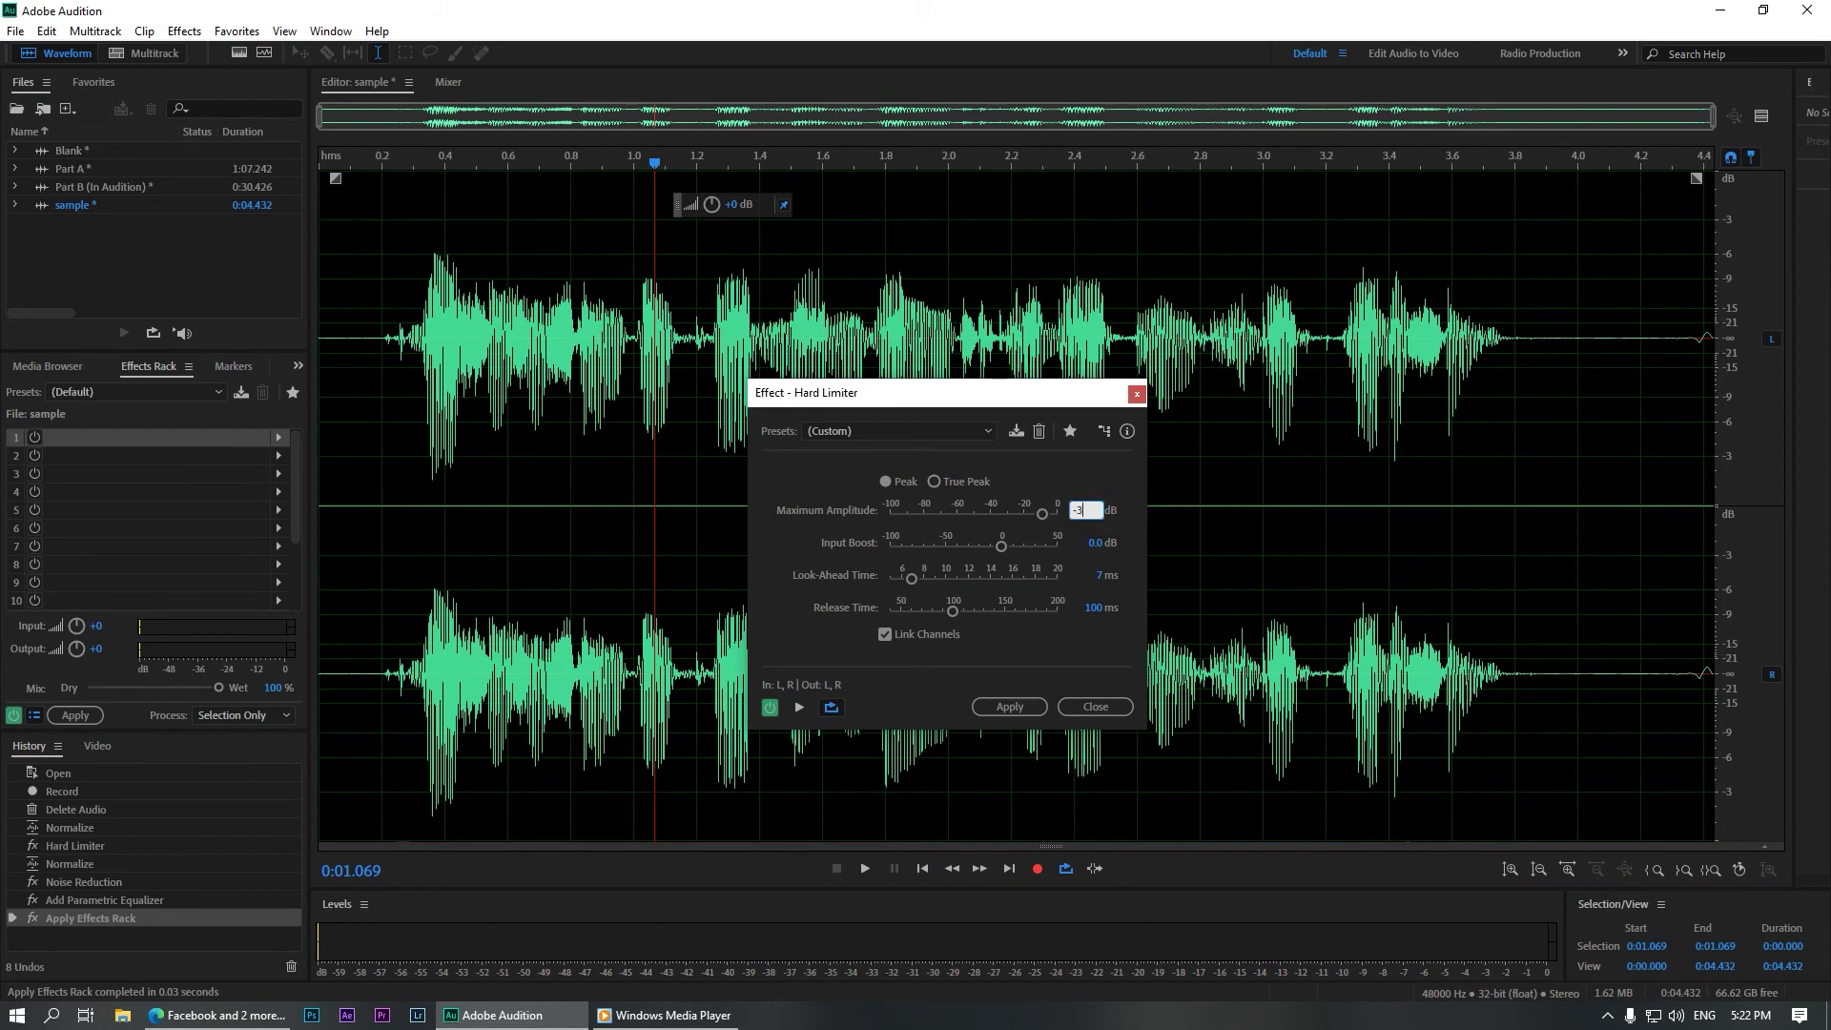
pyautogui.click(1034, 703)
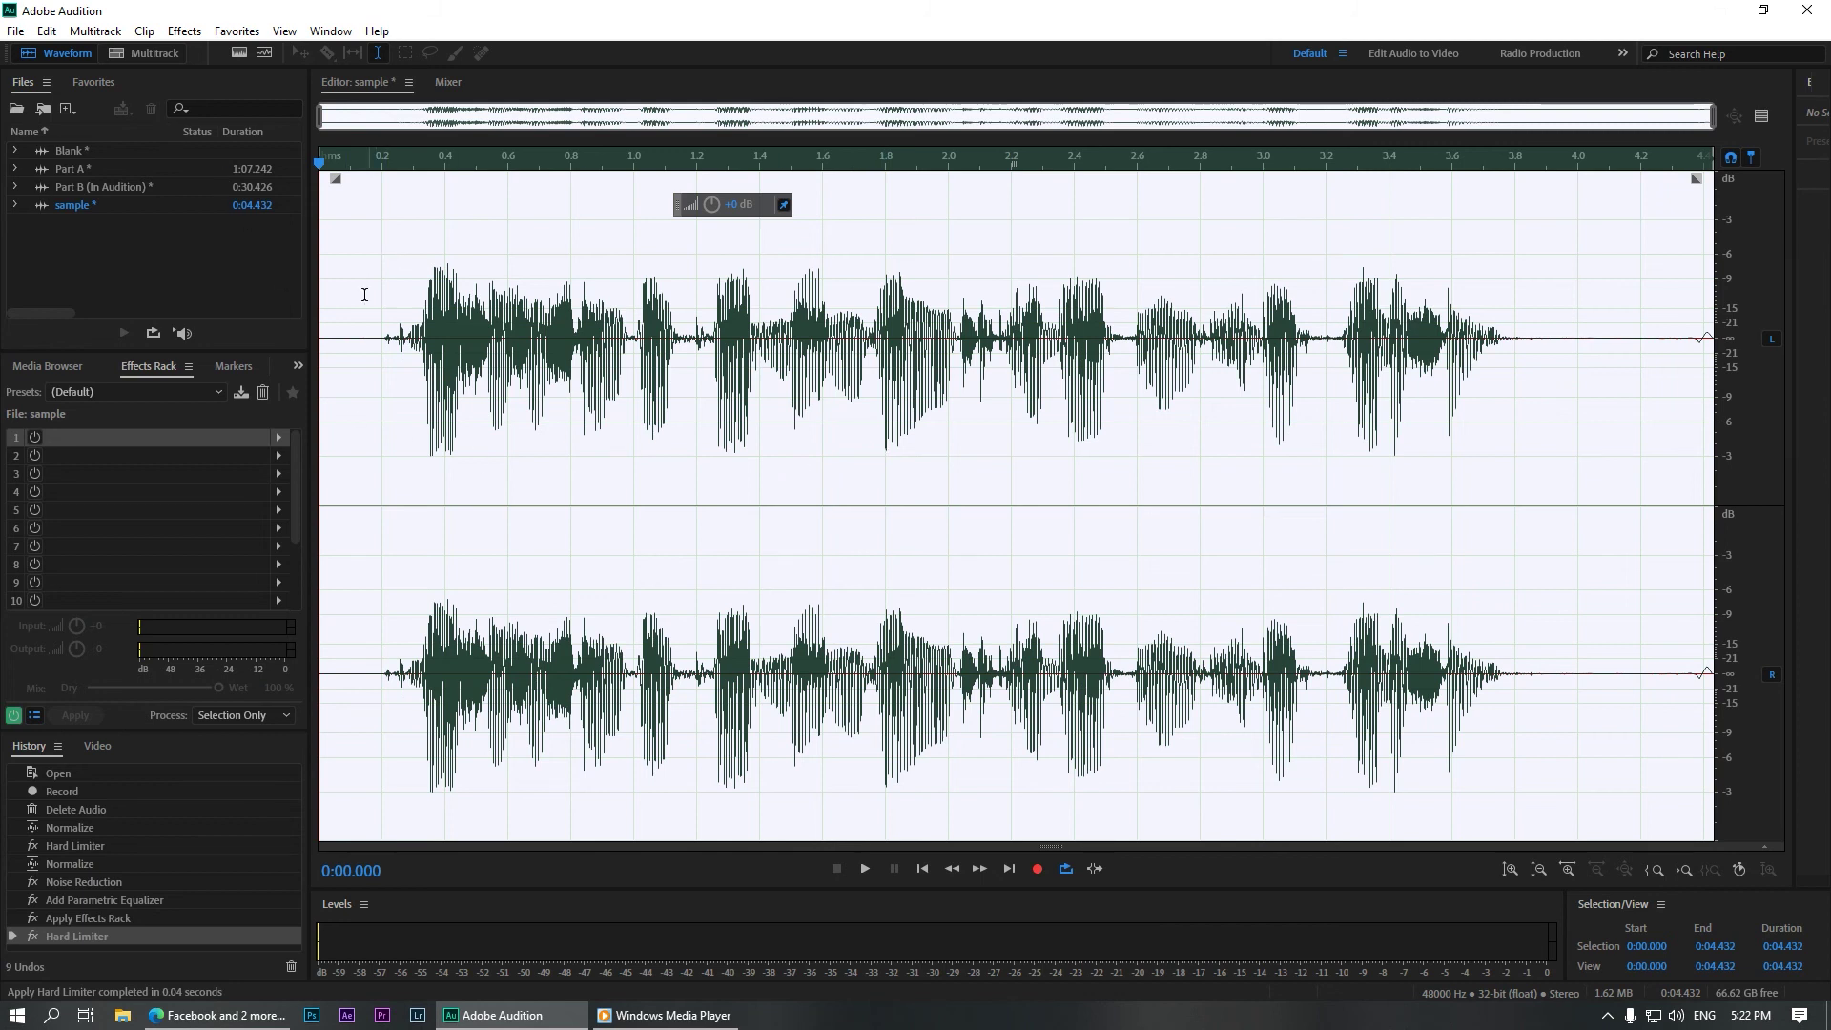
pyautogui.click(76, 808)
pyautogui.press('space')
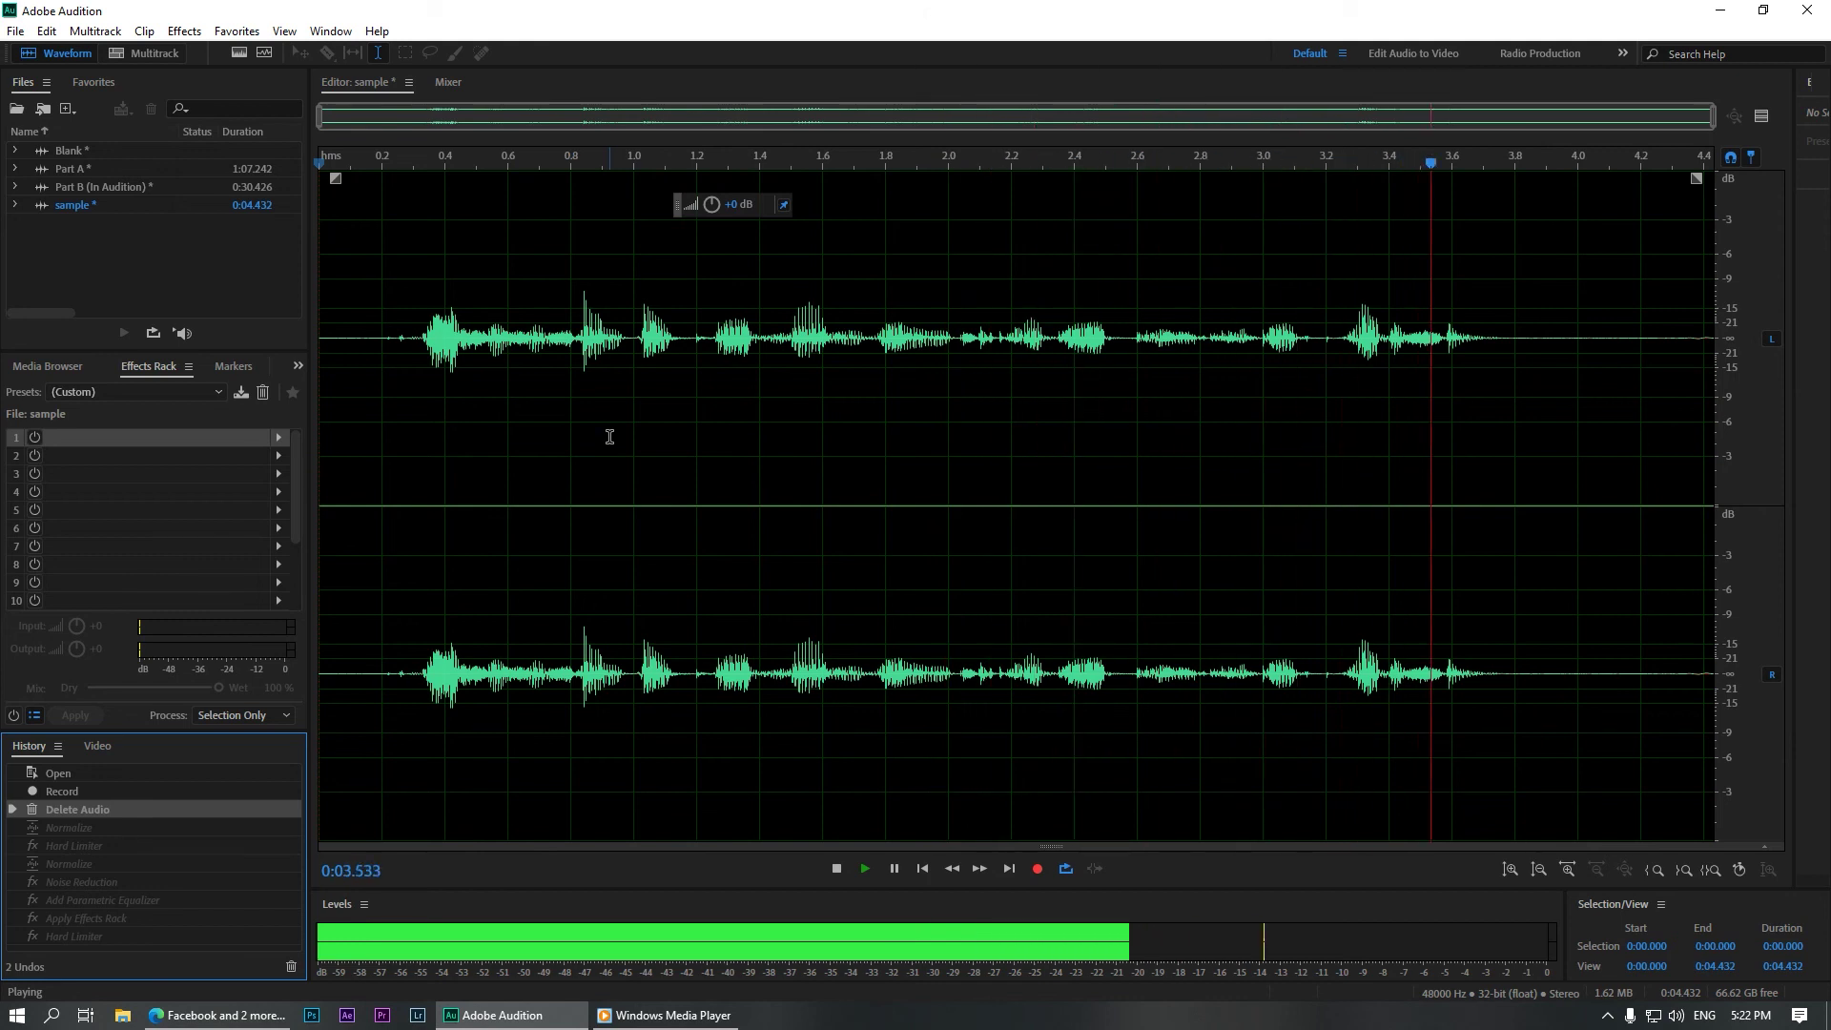
pyautogui.press('space')
pyautogui.click(101, 935)
pyautogui.press('space')
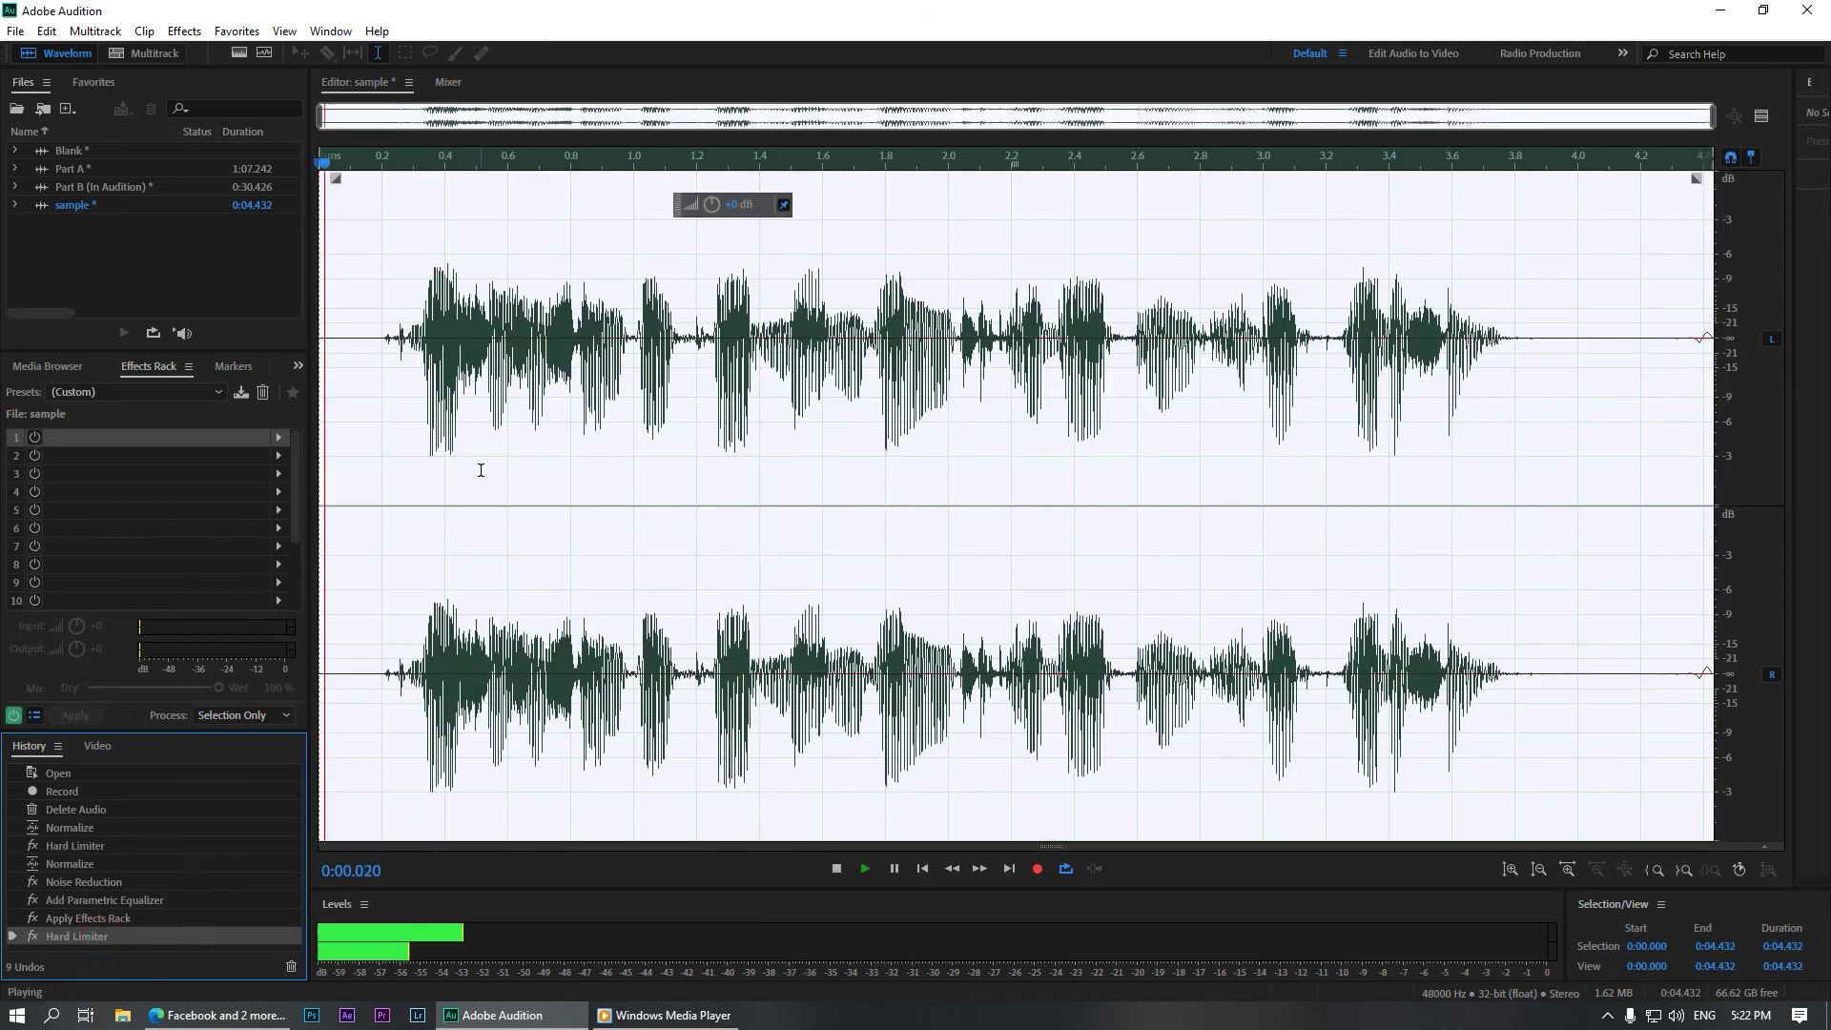